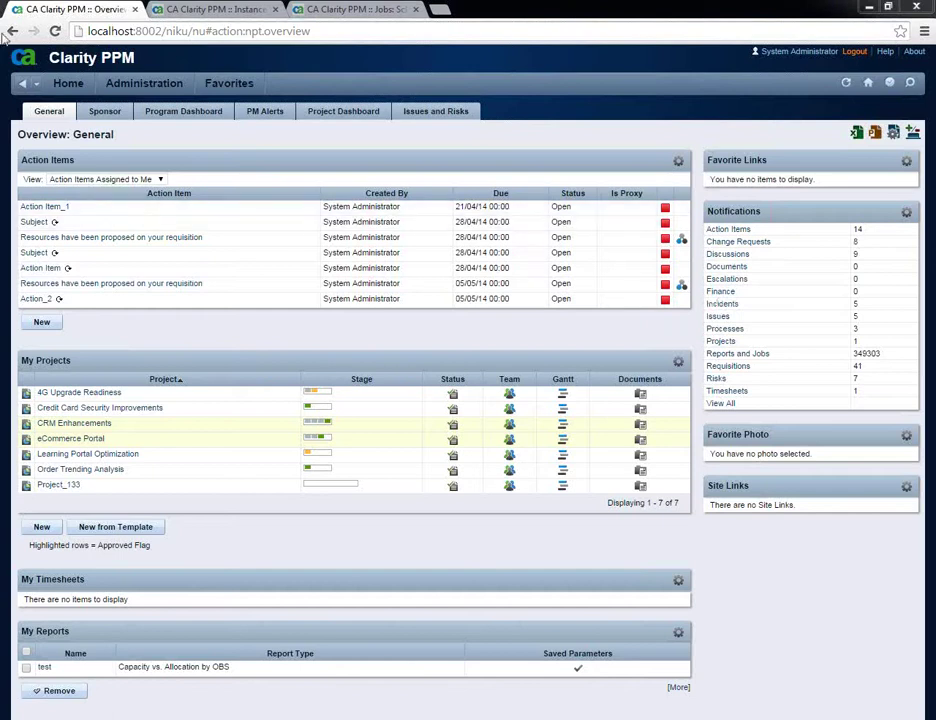
Review the Pemari Archiver add-in's details in the Add-Ins administration area, and return to the add-in list.
left_click(136, 88)
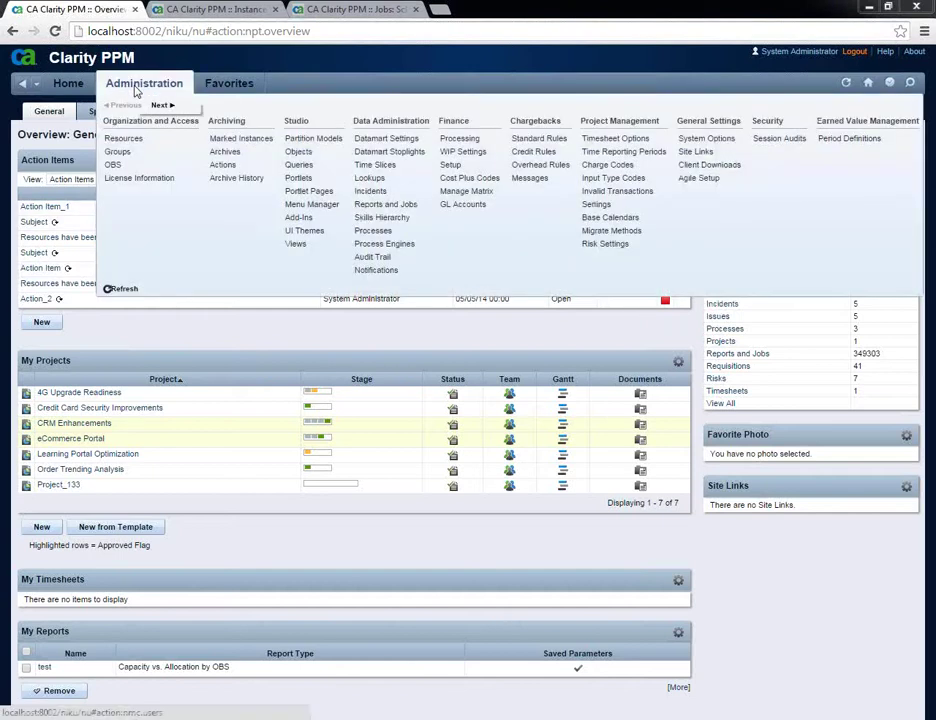
left_click(297, 218)
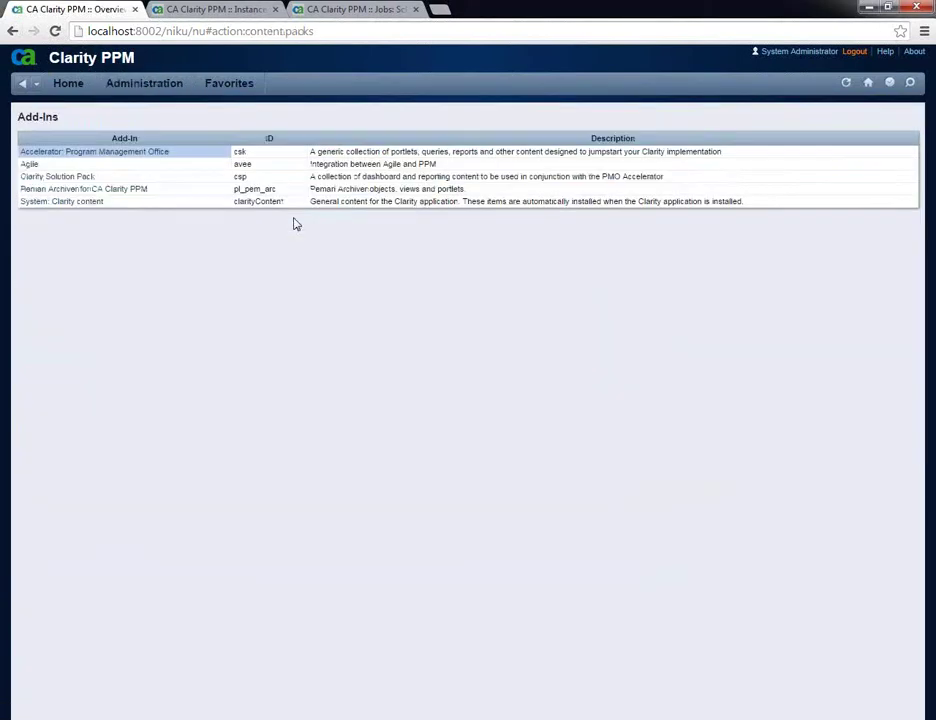
left_click(62, 192)
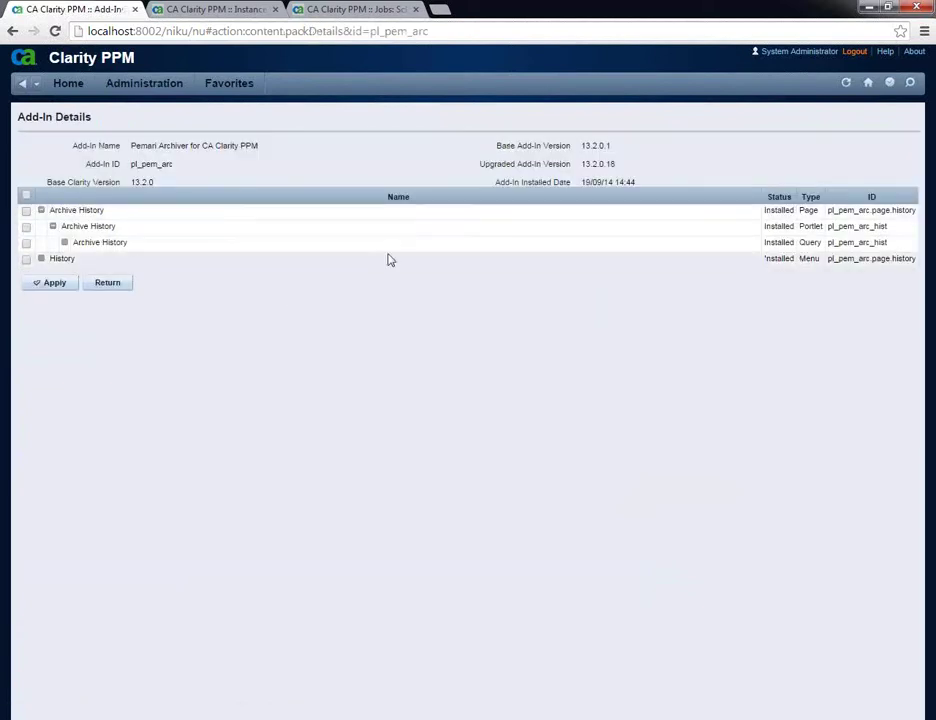
left_click(110, 284)
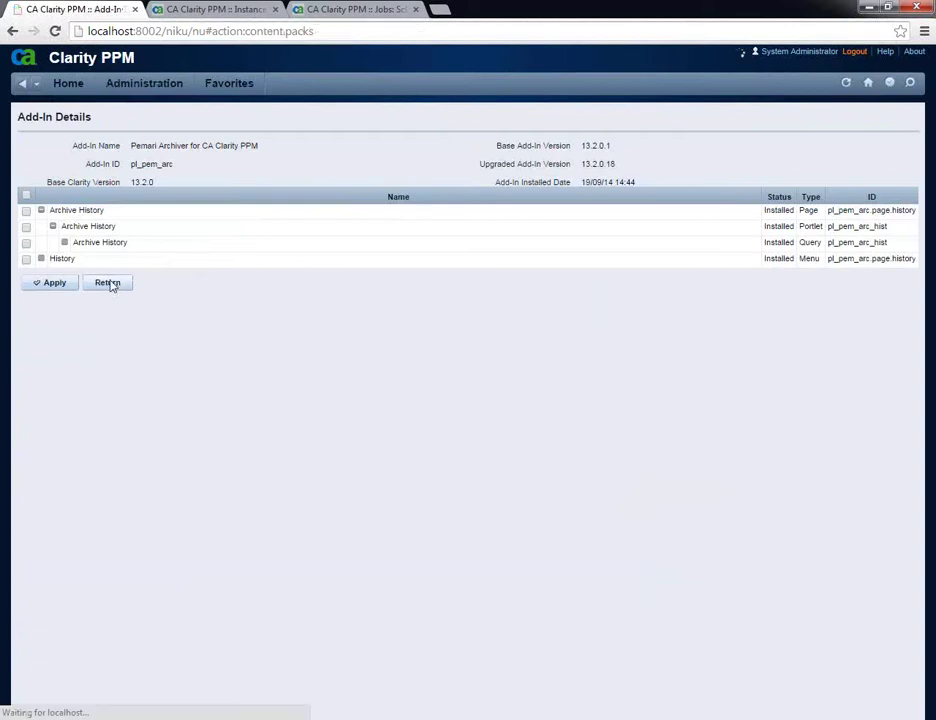
Open the archiving list of marked instances, start marking an instance and review the available object types.
mouse_move(127, 89)
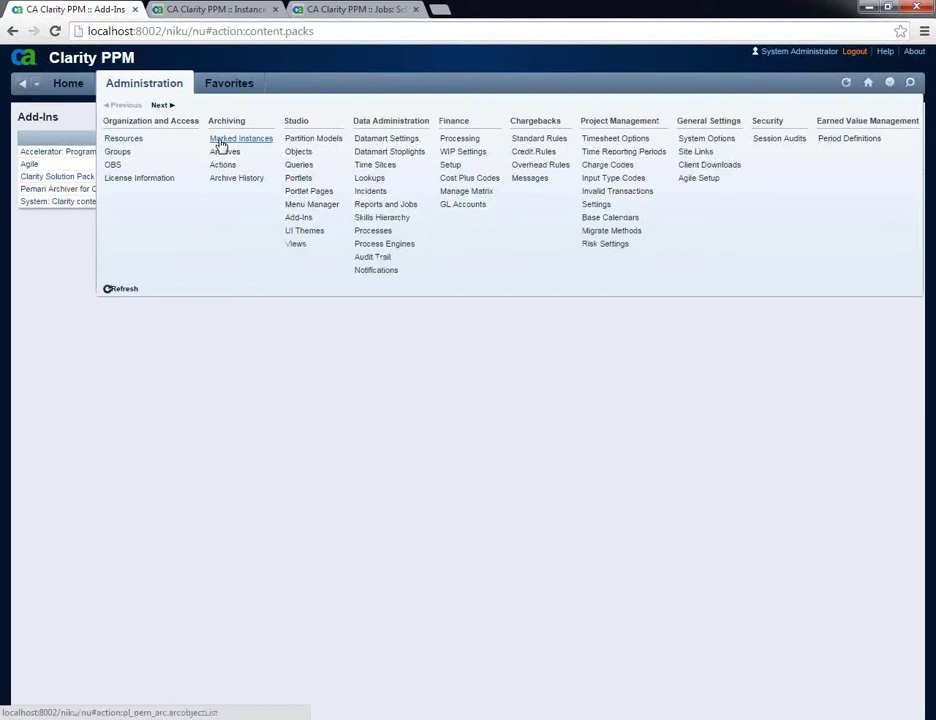
left_click(221, 143)
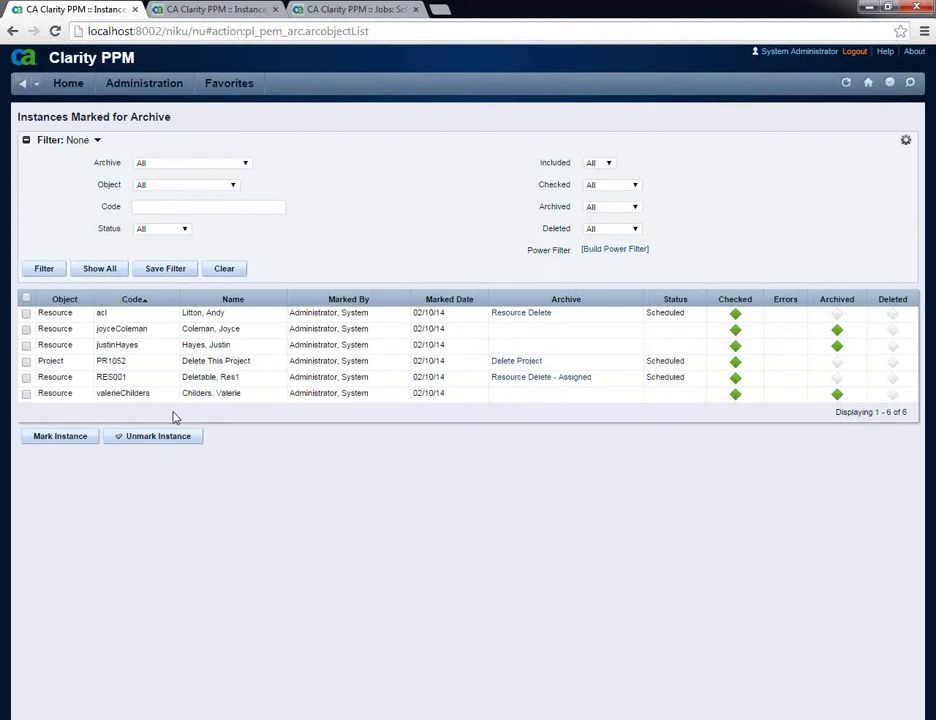
left_click(66, 440)
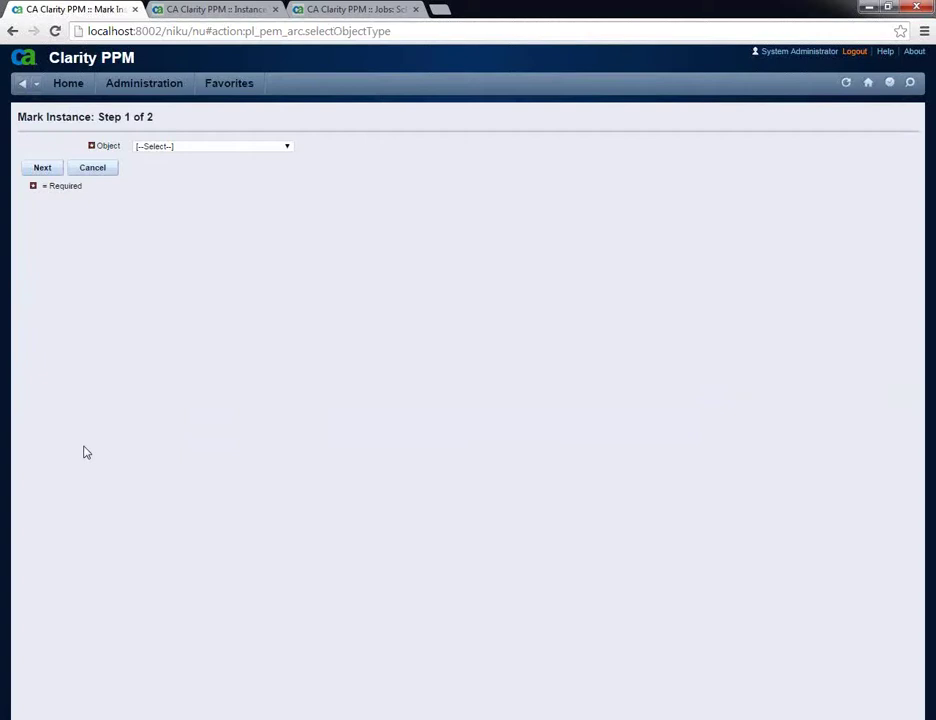
left_click(181, 150)
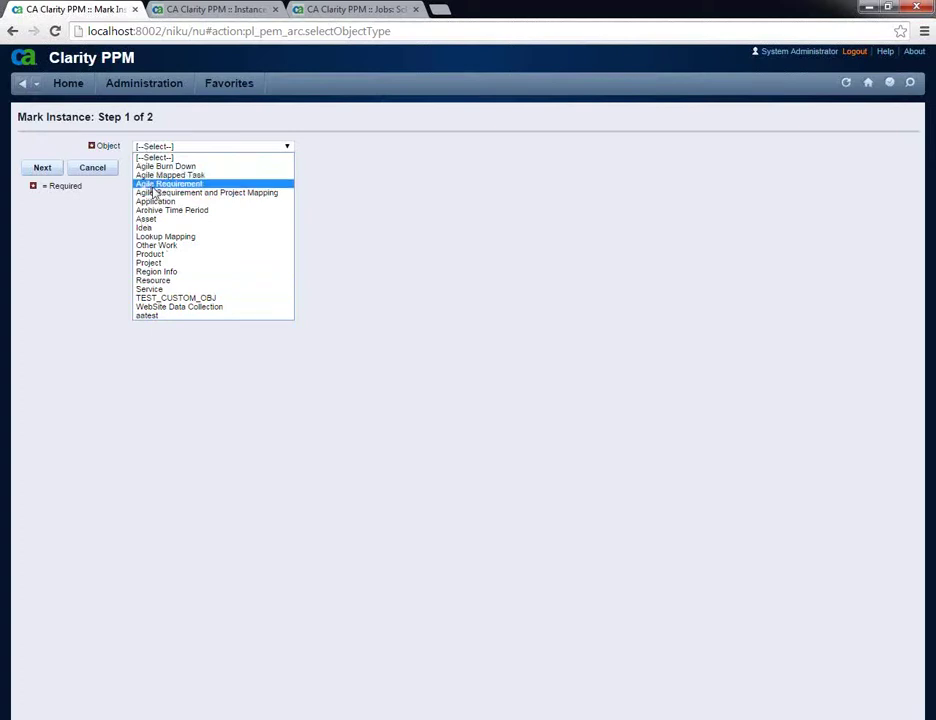
left_click(79, 282)
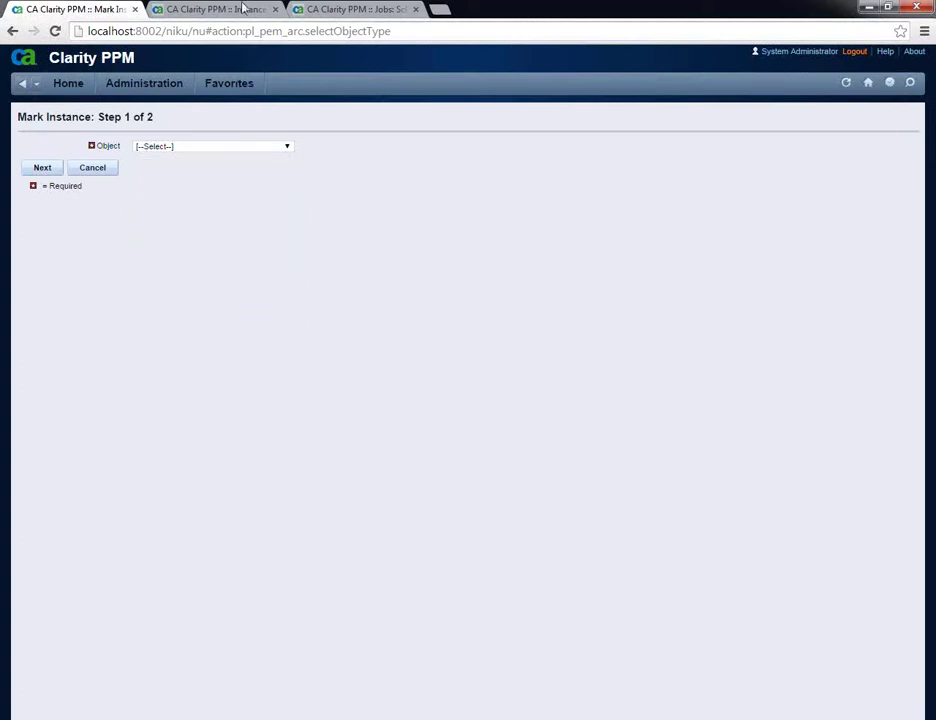
Create a new object definition named AAAAAA with the ID AAAAA and try to save it.
left_click(366, 11)
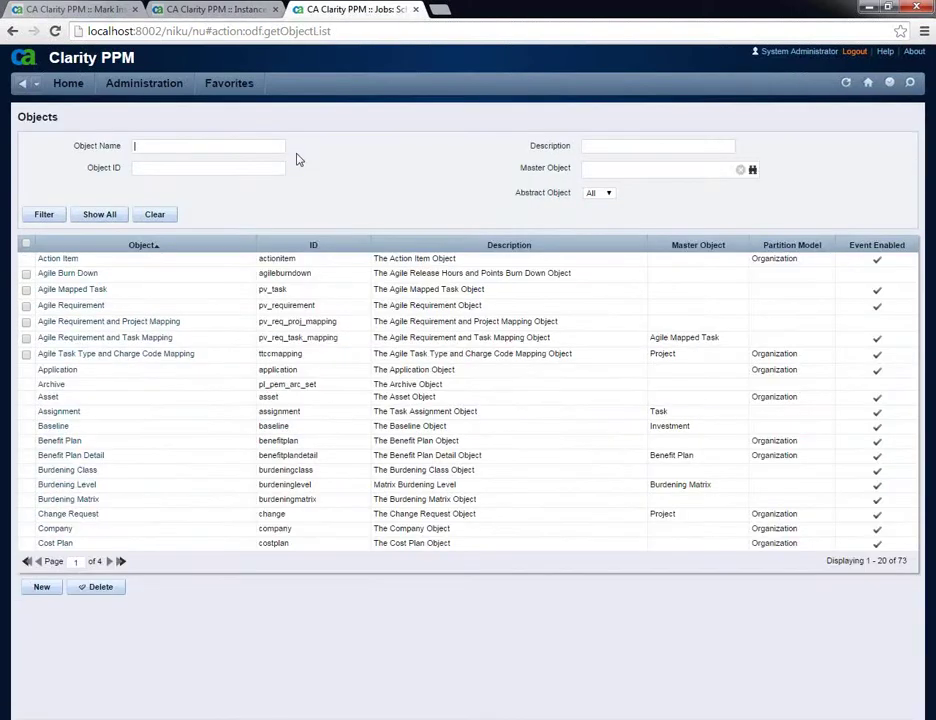
left_click(40, 648)
type("AAAAAA")
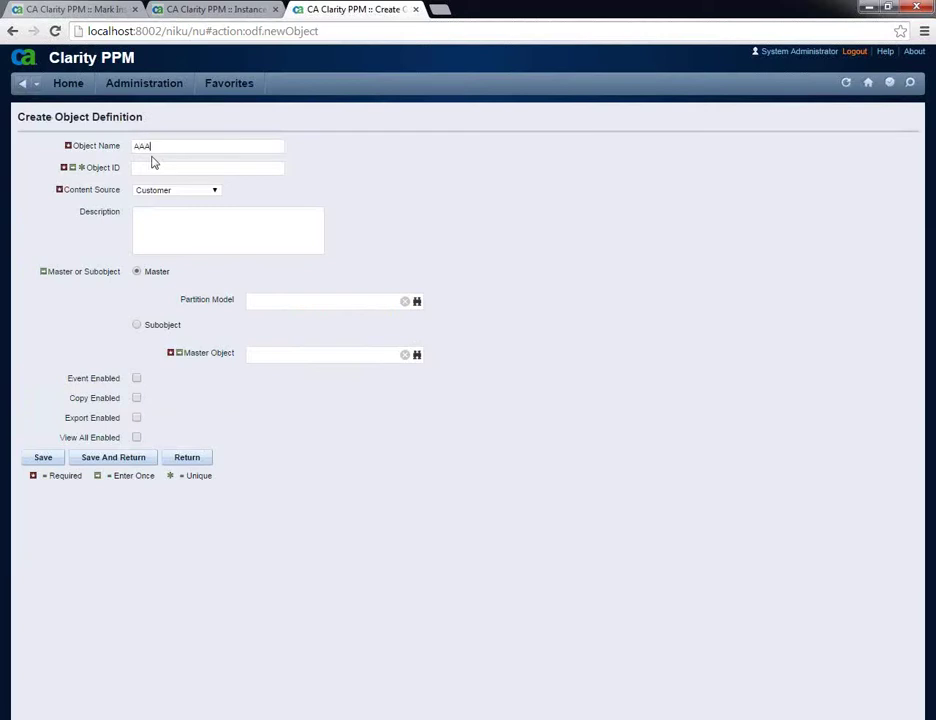
key("Tab")
type("AAAAA")
left_click(95, 461)
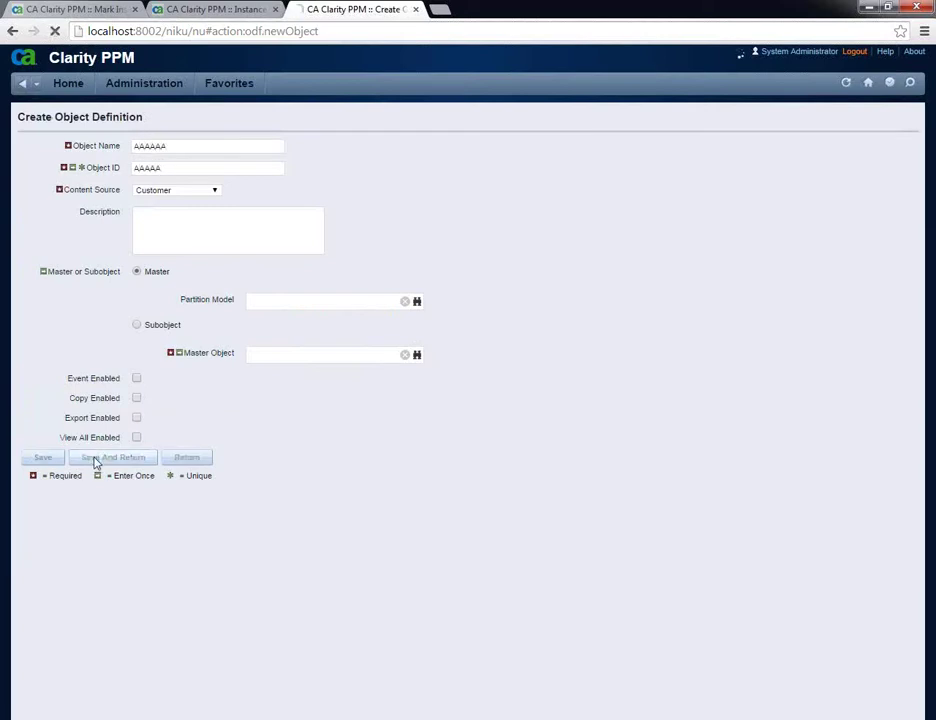
Change the new object's ID to aaaaaa, save the definition and return to the object list.
left_click(167, 201)
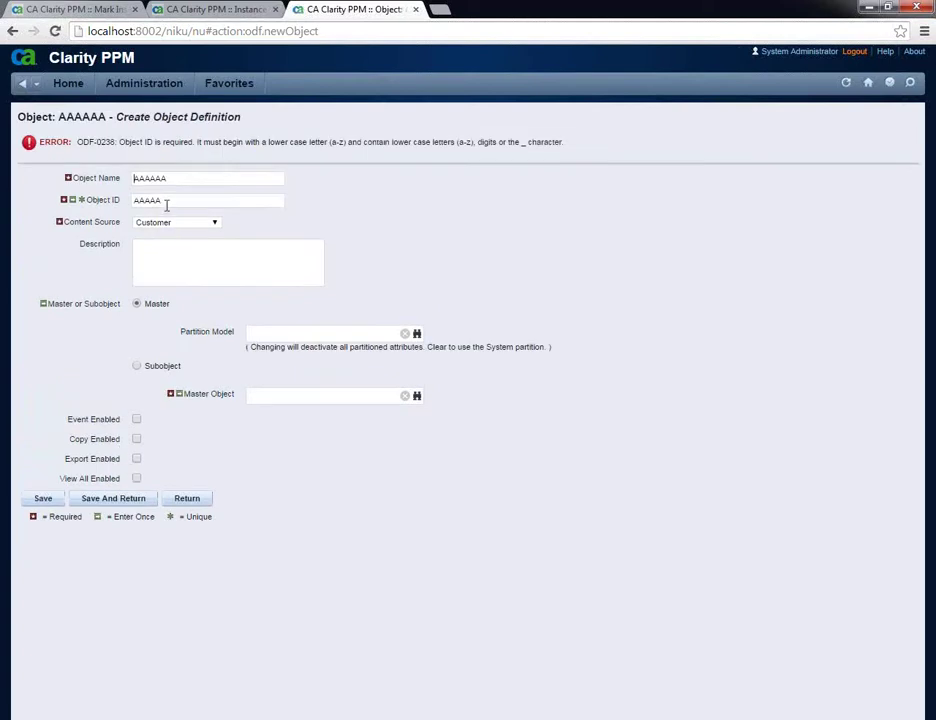
key("BackSpace")
key("BackSpace")
key("BackSpace")
key("BackSpace")
key("BackSpace")
type("aaaaaa")
left_click(129, 498)
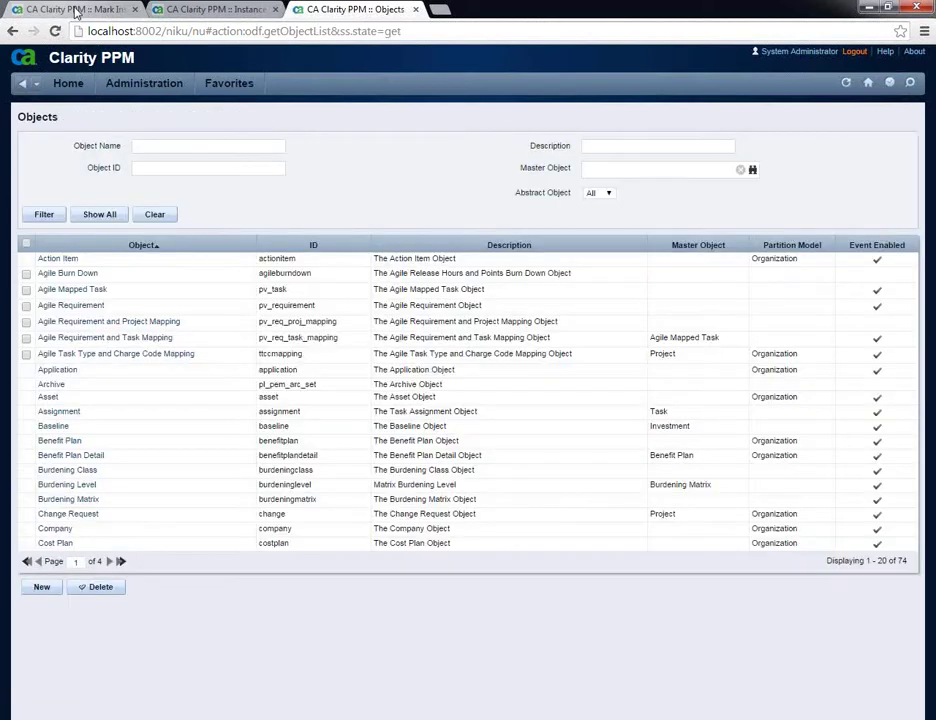
Go back to marking an instance, reload the object types, and continue with Project as the object.
left_click(76, 12)
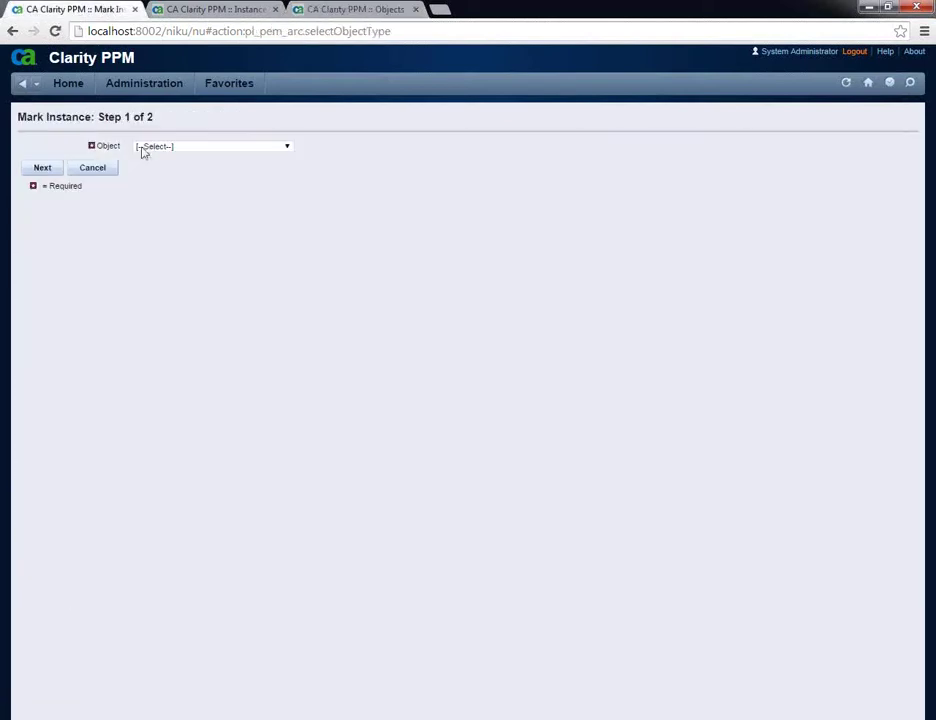
left_click(86, 174)
left_click(50, 441)
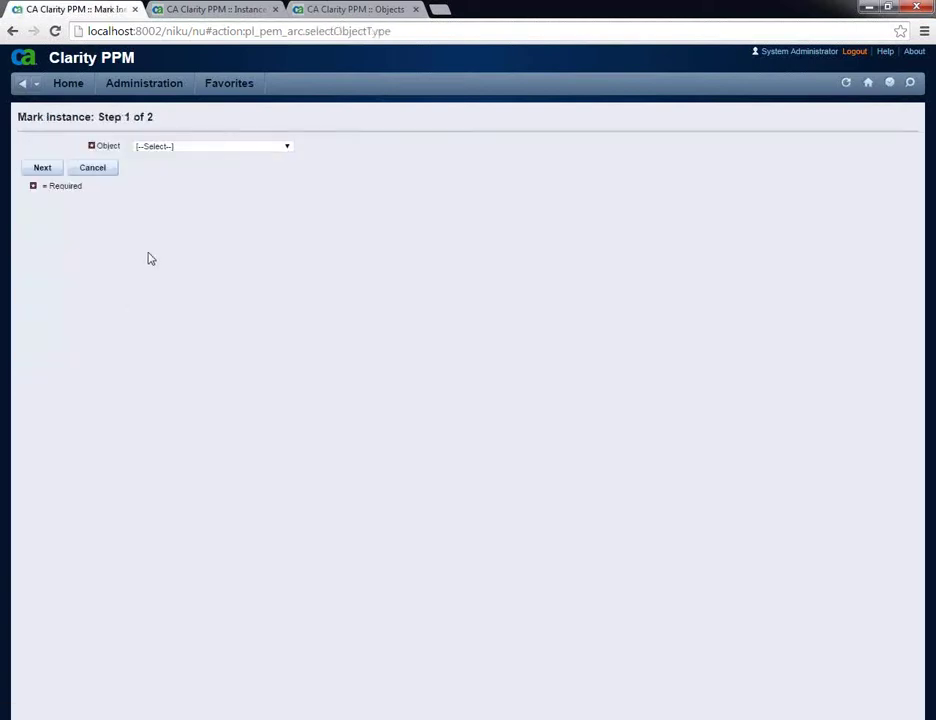
left_click(151, 147)
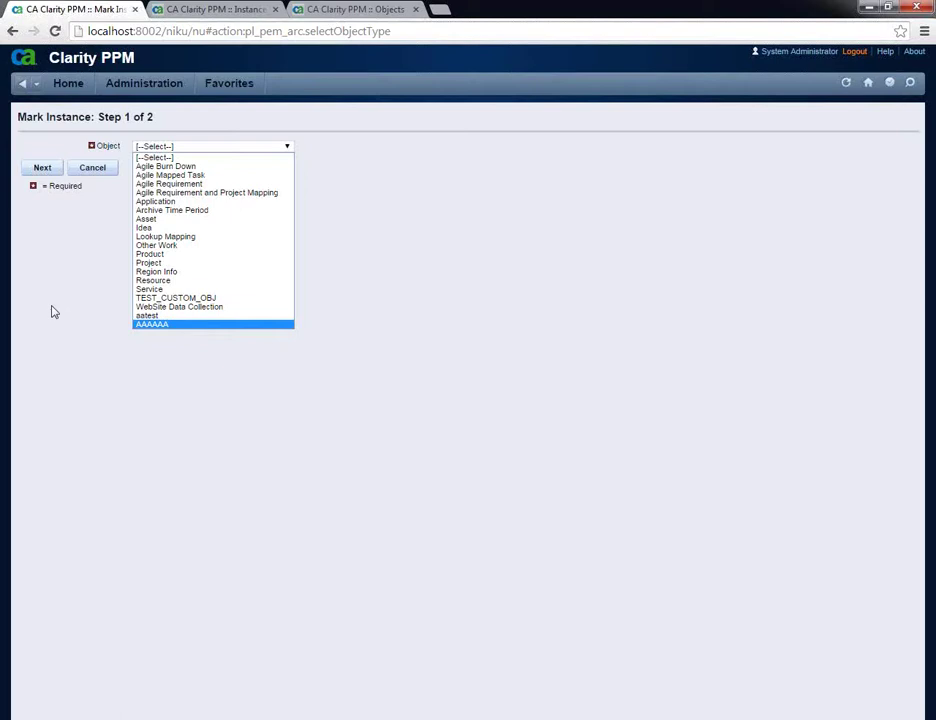
left_click(154, 265)
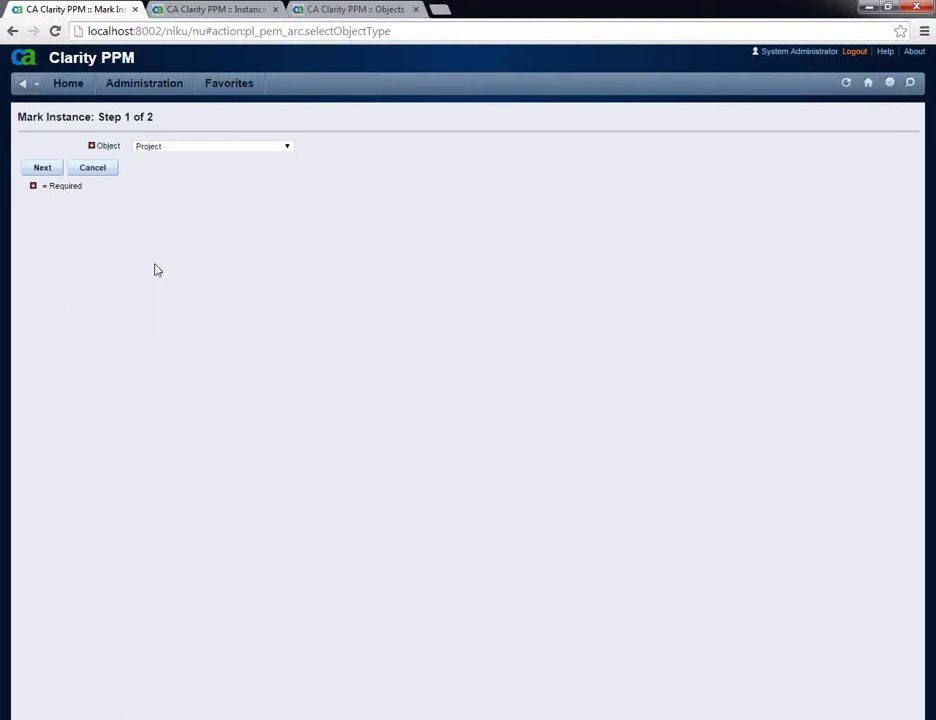
left_click(43, 169)
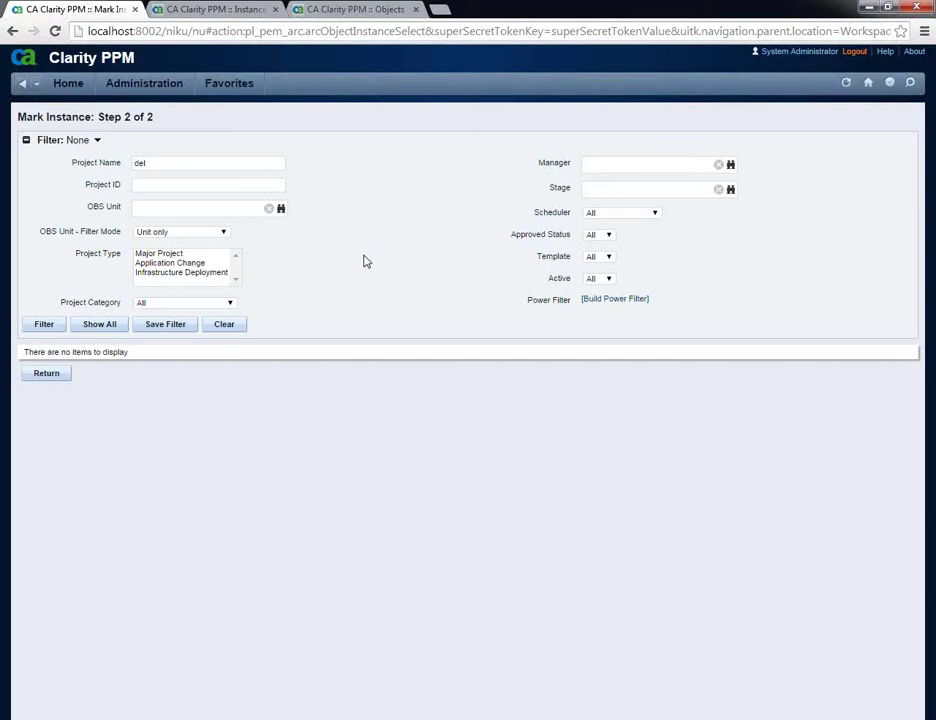
Clear the Project Name criterion in the instance selection filter.
left_click(152, 163)
key("BackSpace")
type("f")
double_click(150, 164)
key("BackSpace")
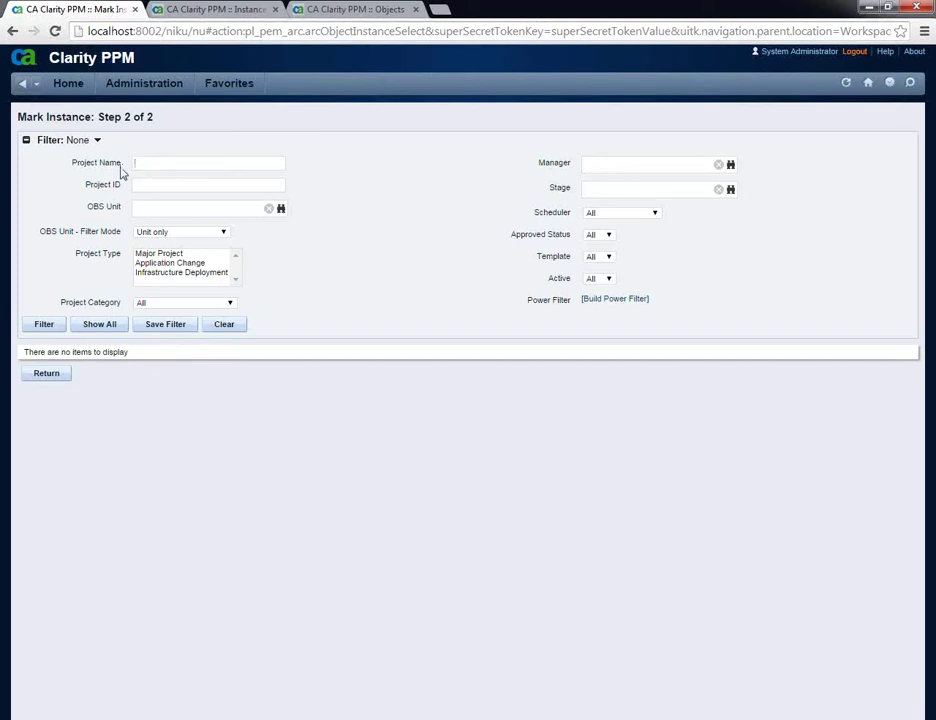
Start a power filter for the projects, using the Project object's Finish field as the left operand.
left_click(600, 302)
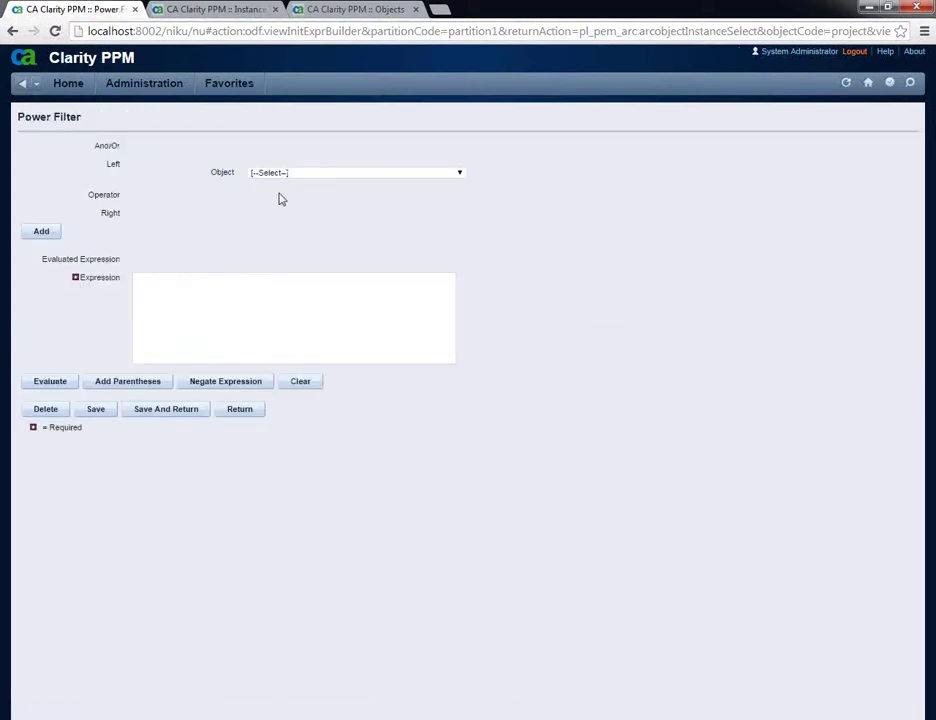
left_click(266, 174)
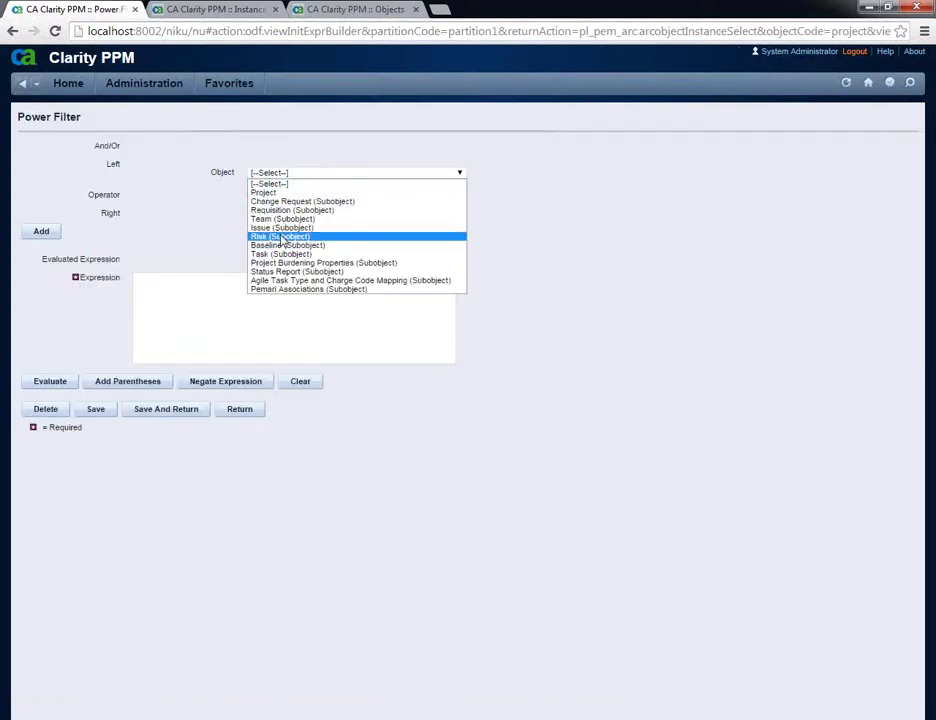
left_click(269, 193)
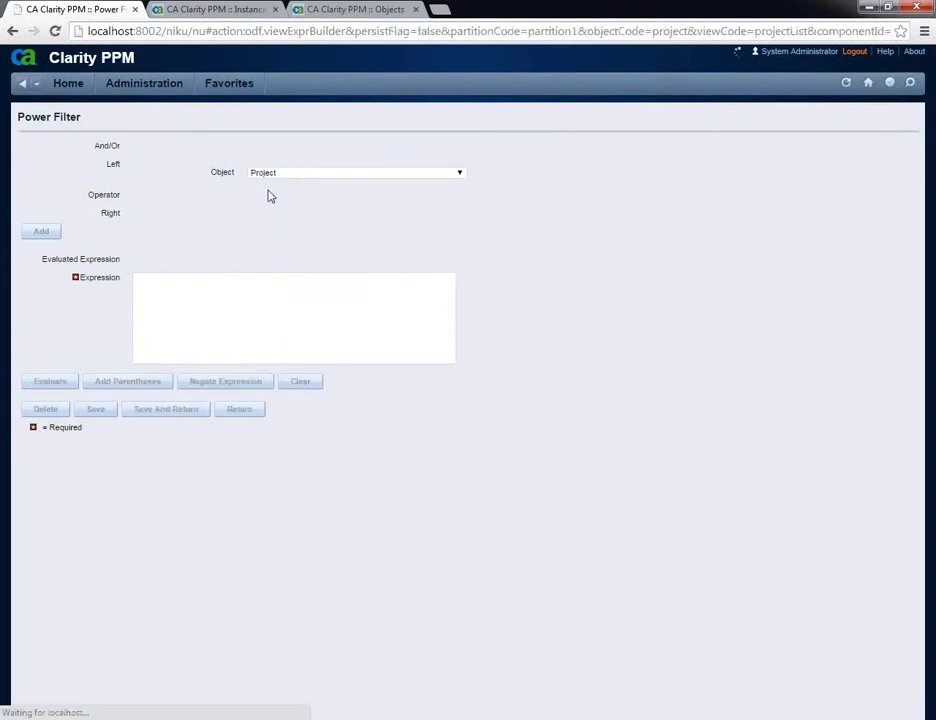
left_click(267, 196)
key("f")
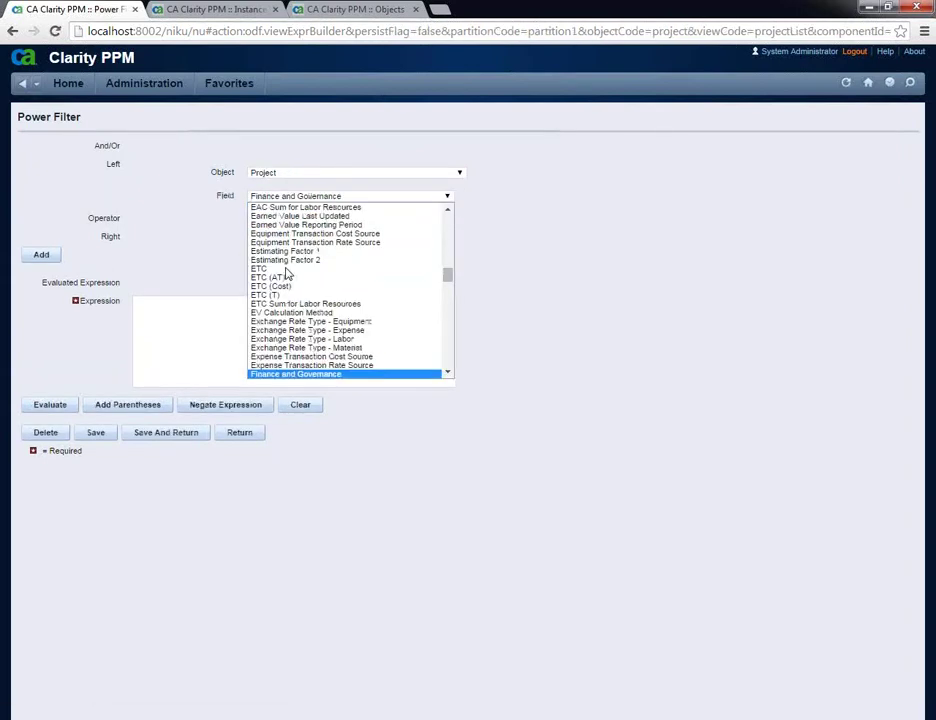
left_click(283, 381)
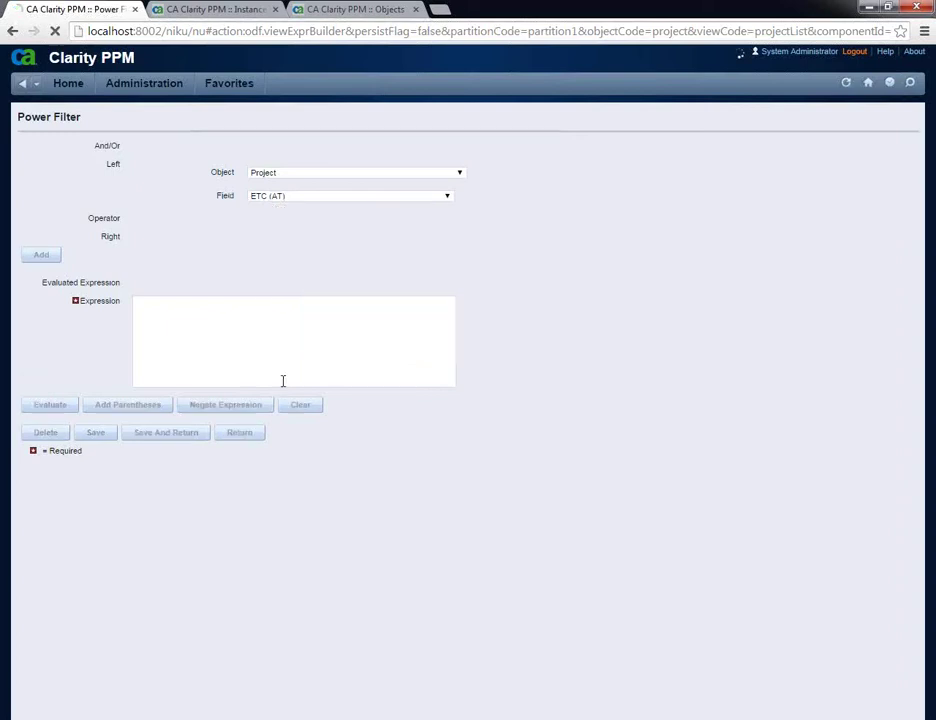
left_click(285, 199)
scroll(290, 348, "down", 5)
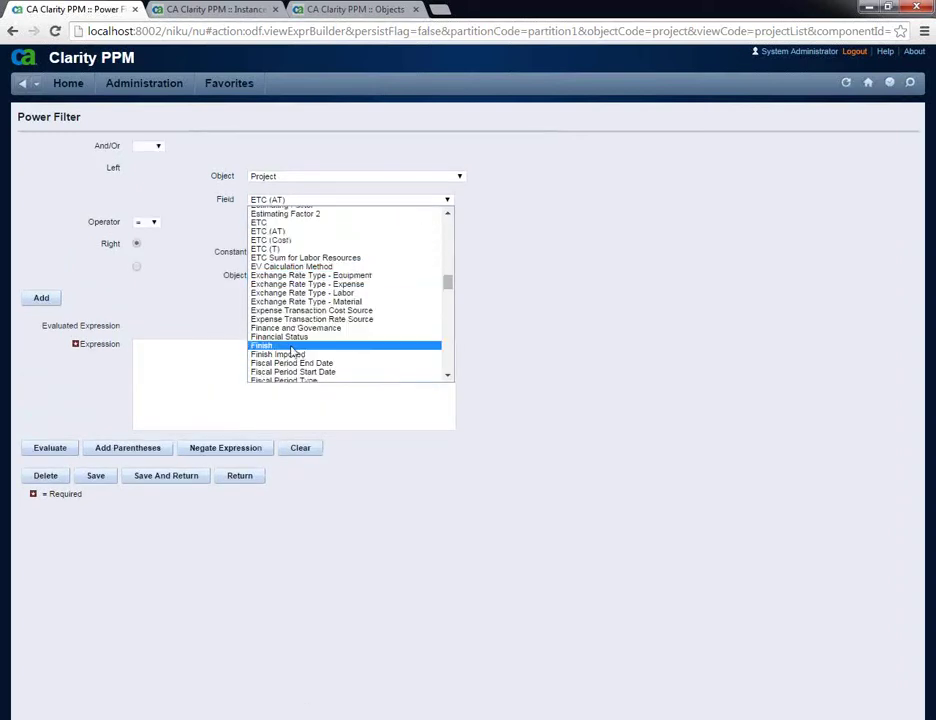
left_click(290, 345)
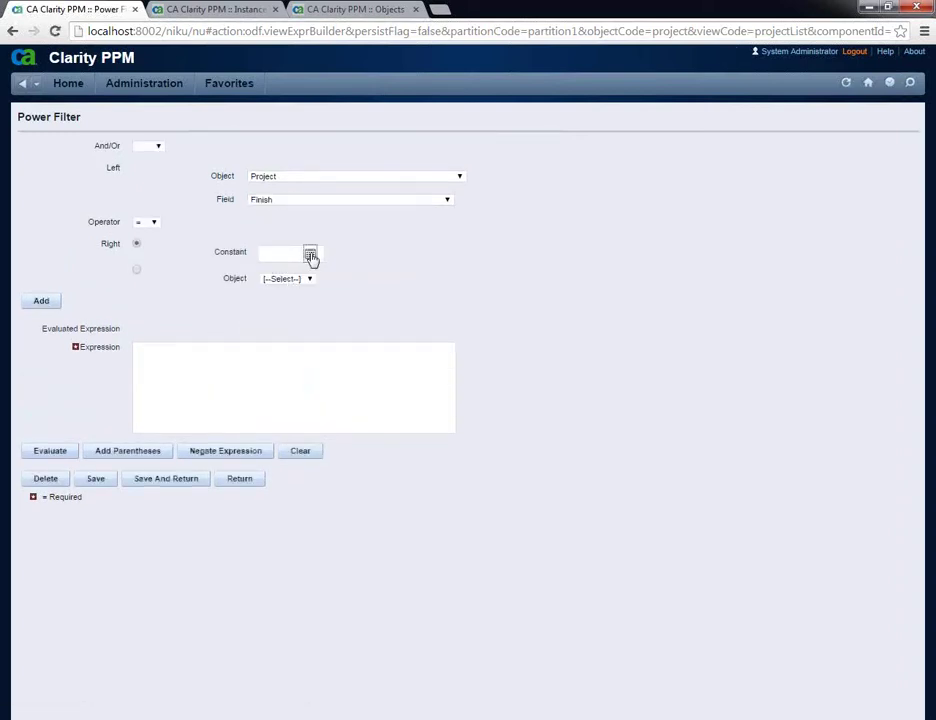
Set the condition's constant to 31/12/2013 and add it to the power filter expression with the equals operator.
left_click(310, 254)
left_click(320, 275)
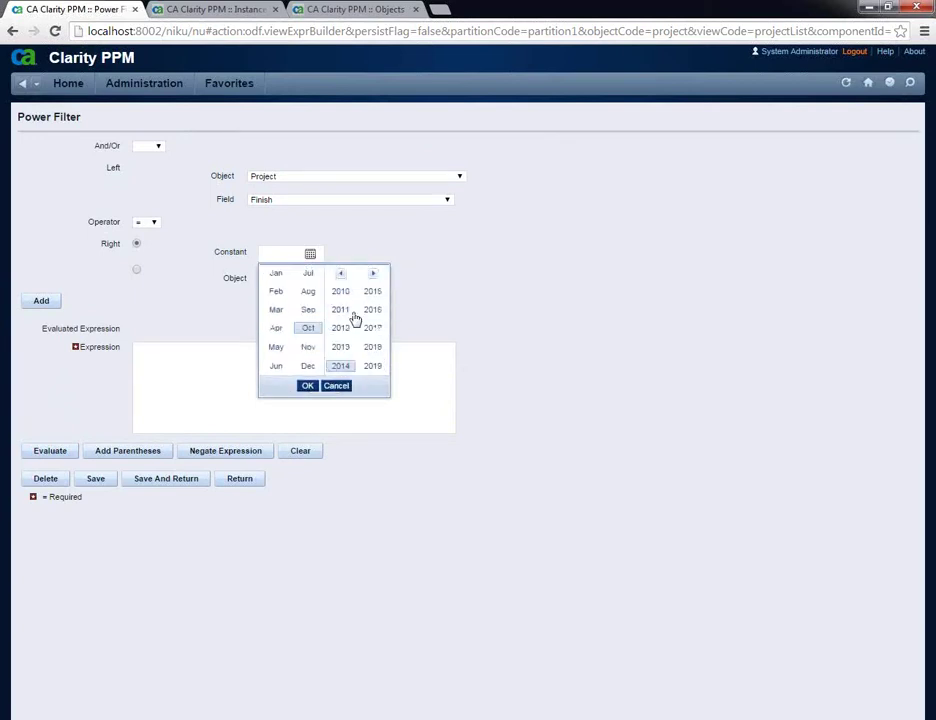
left_click(338, 348)
left_click(307, 366)
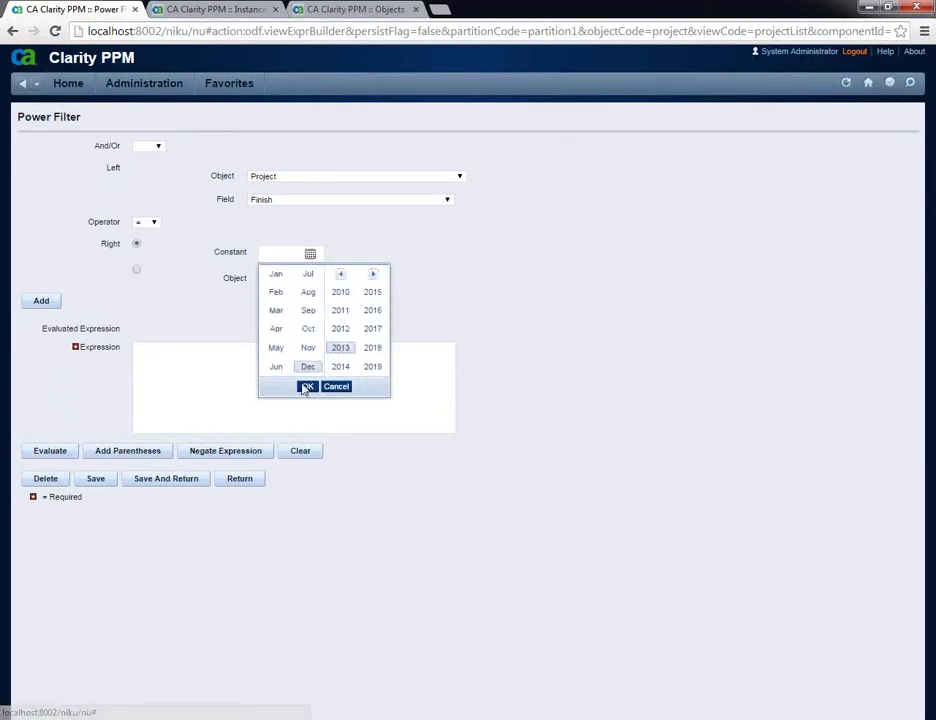
left_click(307, 386)
left_click(305, 366)
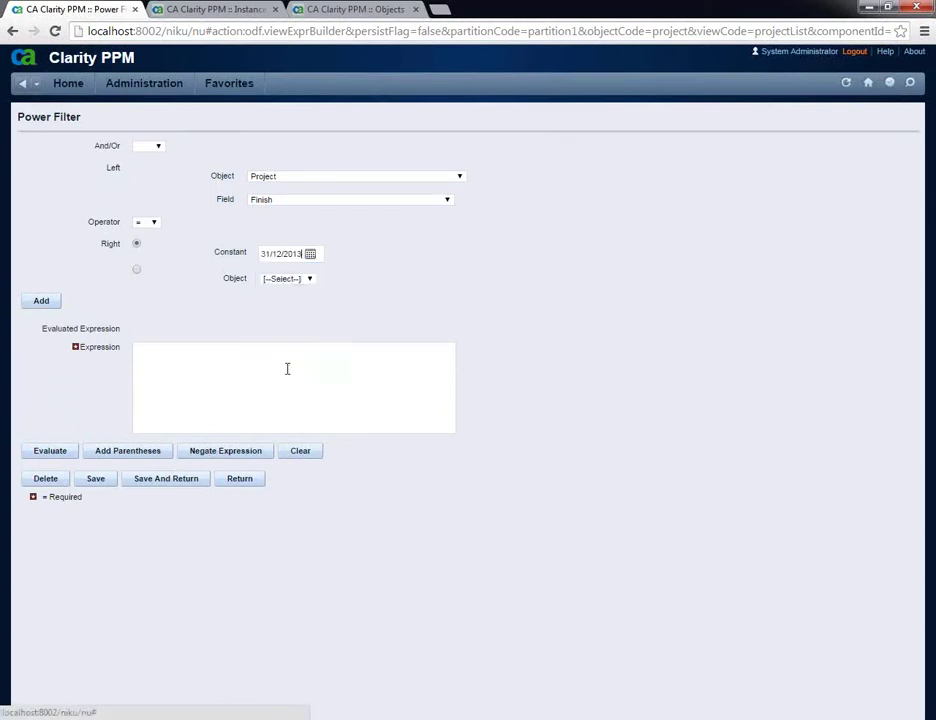
left_click(37, 305)
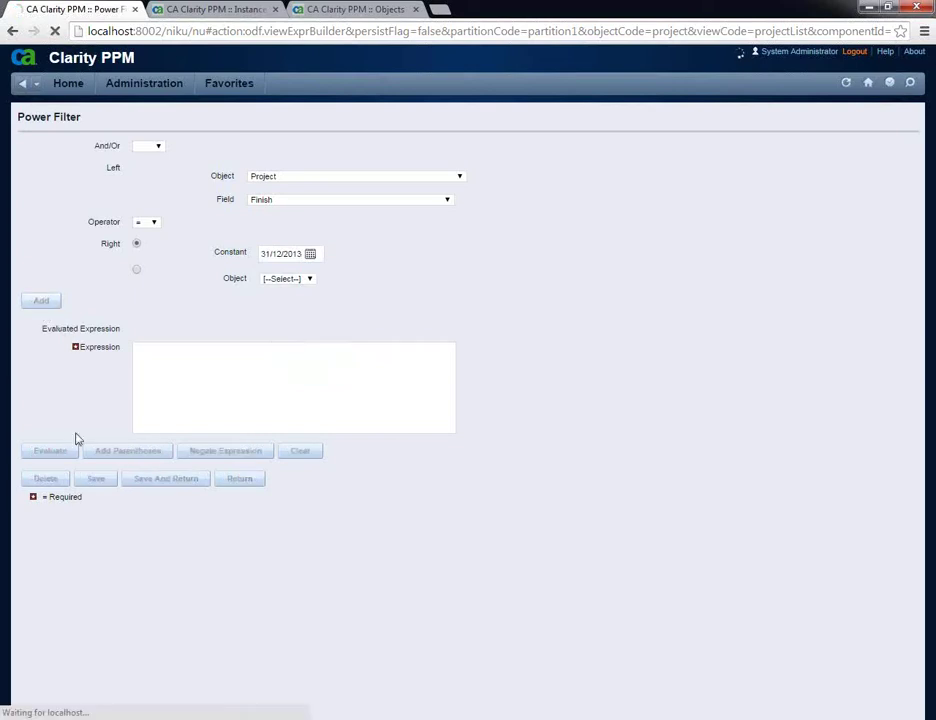
Save the power filter, return to the instance selection and filter the projects with an empty Project Name.
left_click(176, 480)
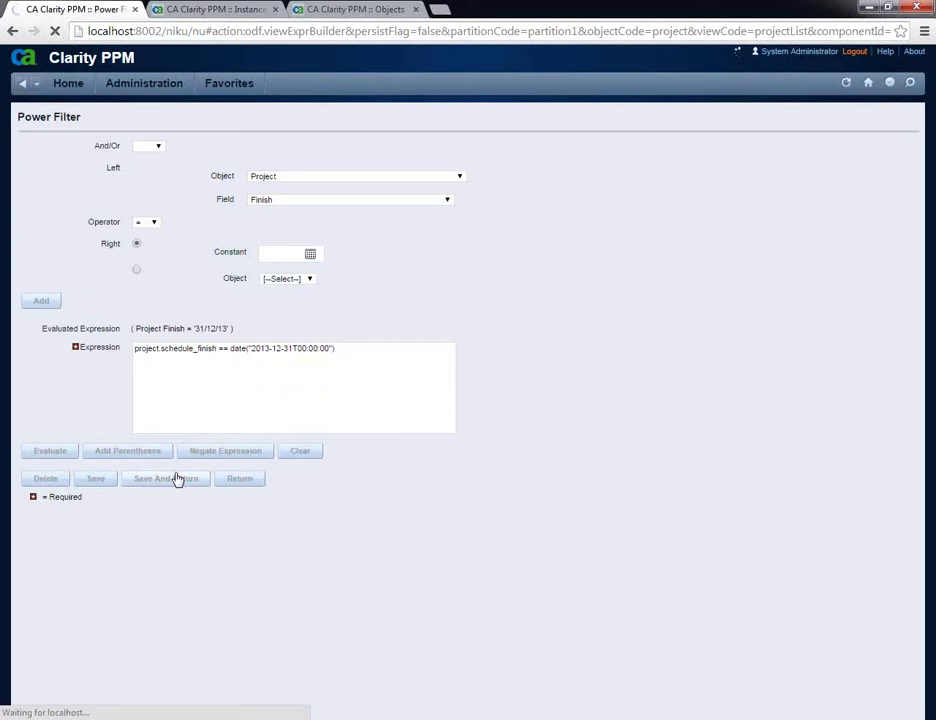
left_click_drag(159, 158, 125, 162)
key("BackSpace")
left_click(40, 330)
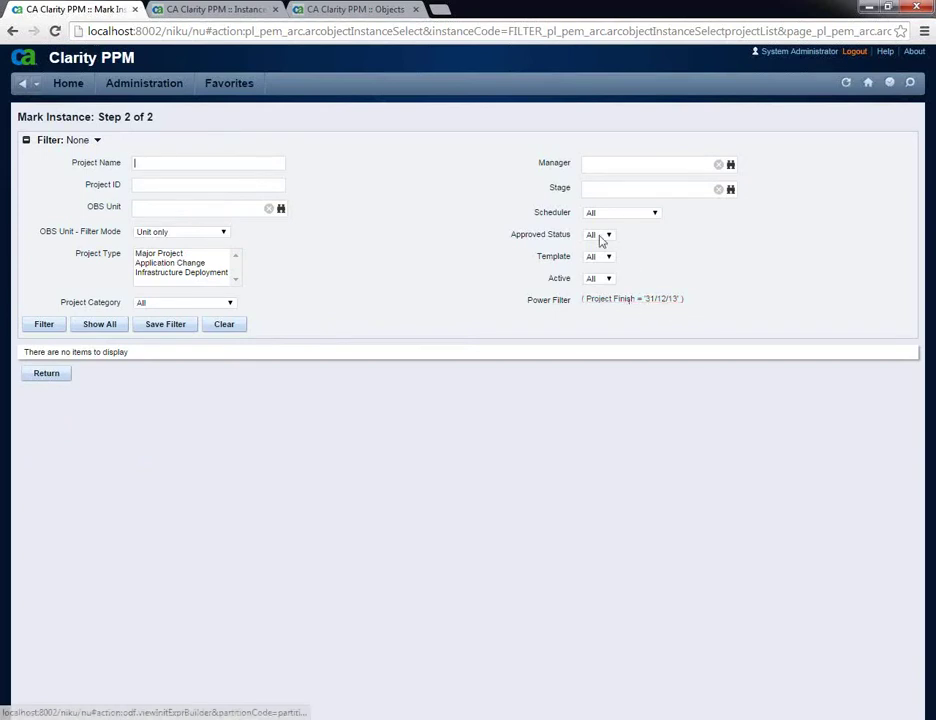
left_click(167, 235)
left_click(167, 236)
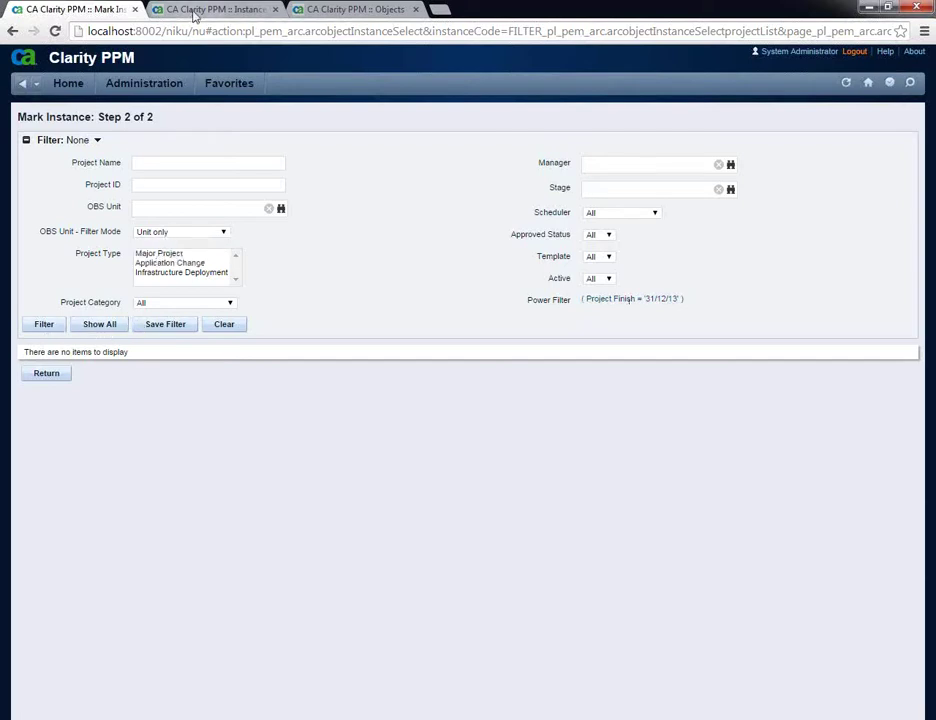
Refresh the list of instances marked for archive in the second browser tab, and return to the instance selection.
left_click(196, 12)
left_click(37, 270)
left_click(72, 12)
Change the power filter expression's operator to <= for the project finish date, evaluate it, and save it back to the instance selection.
left_click(614, 300)
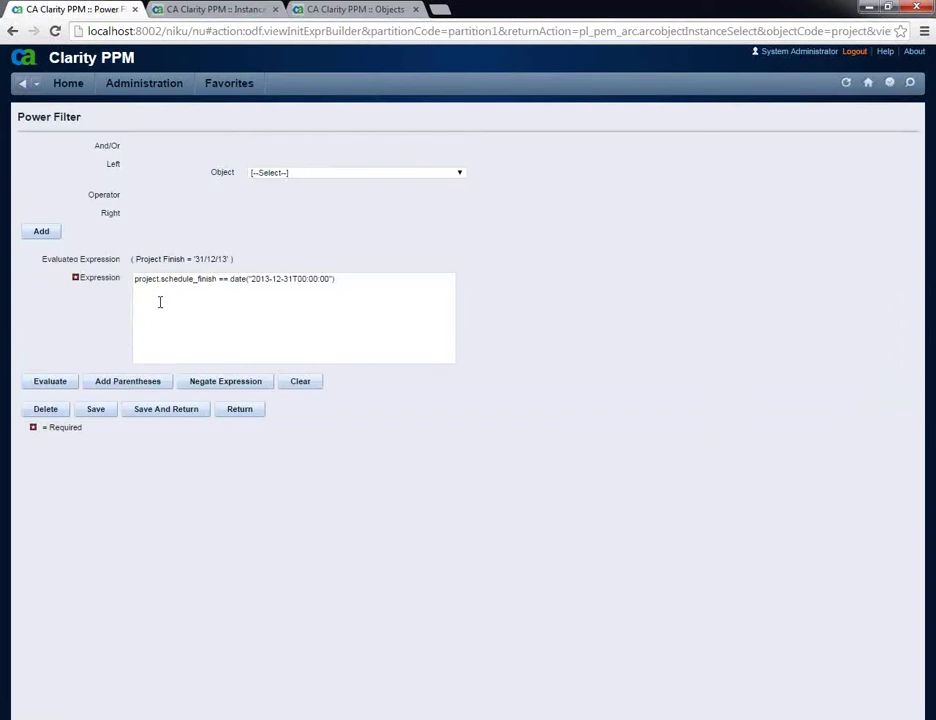
left_click(229, 281)
key("BackSpace")
key("BackSpace")
key("BackSpace")
type("<=")
left_click(49, 389)
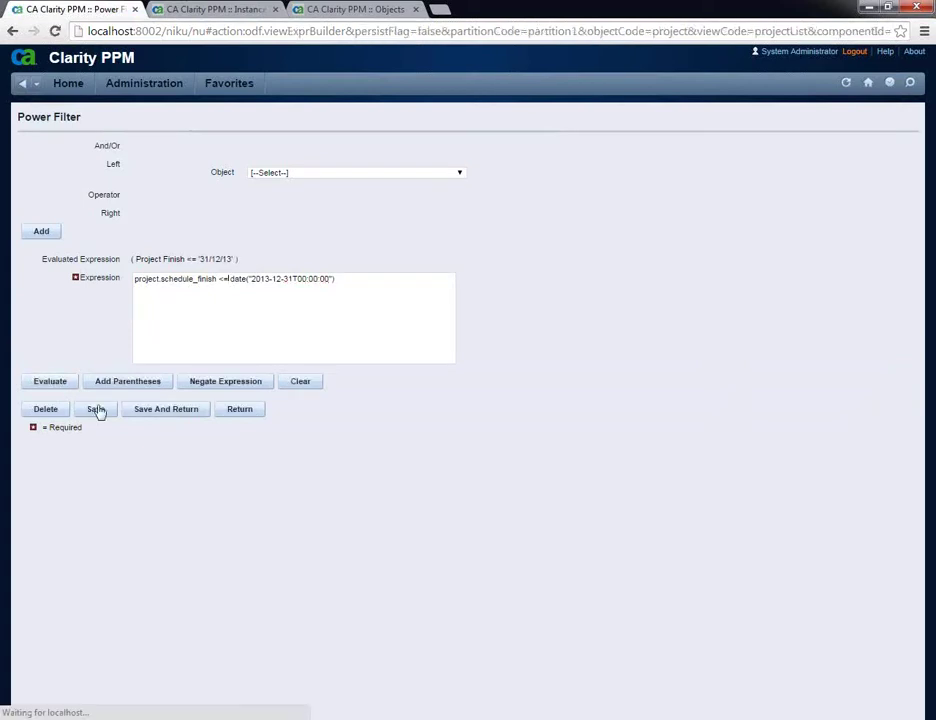
left_click(145, 419)
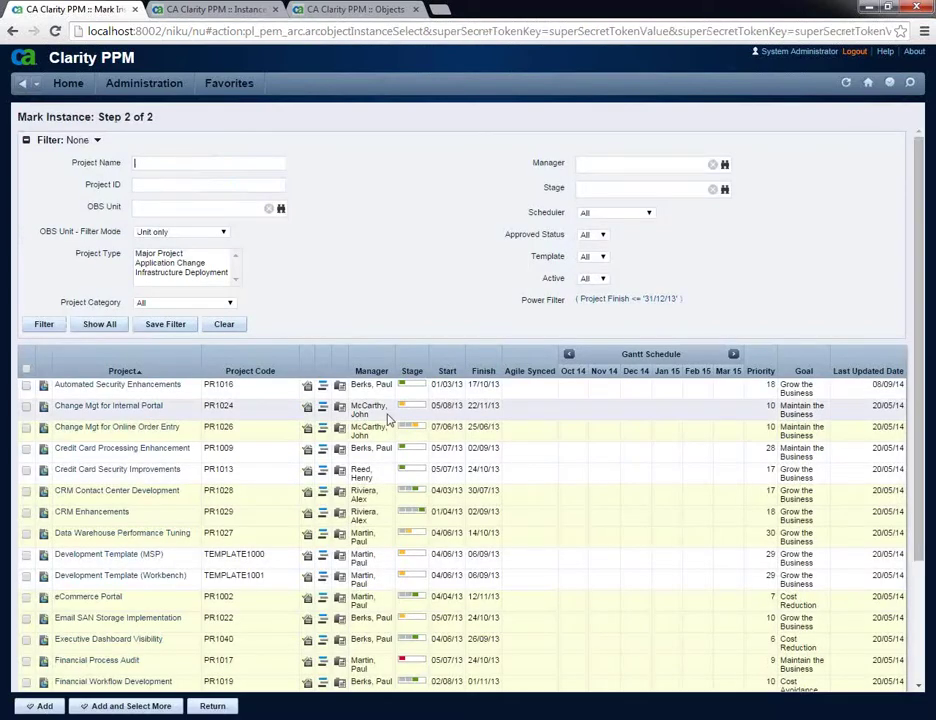
Mark all filtered projects for archive, adding the first batch and then the remaining ones.
scroll(389, 420, "down", 1)
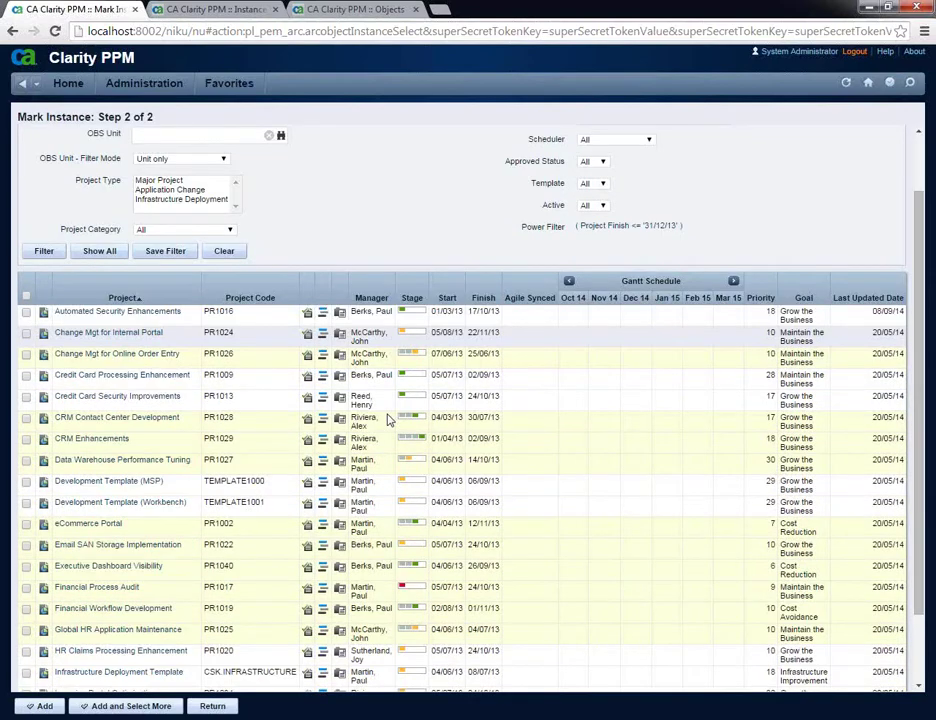
scroll(389, 420, "down", 1)
left_click(26, 209)
left_click(120, 707)
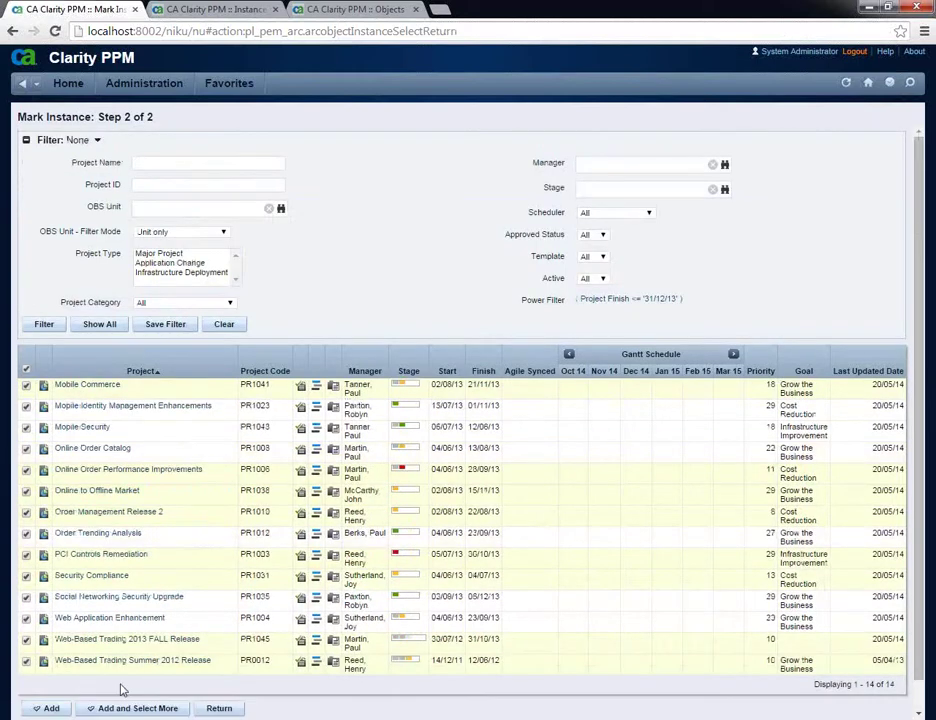
left_click(50, 707)
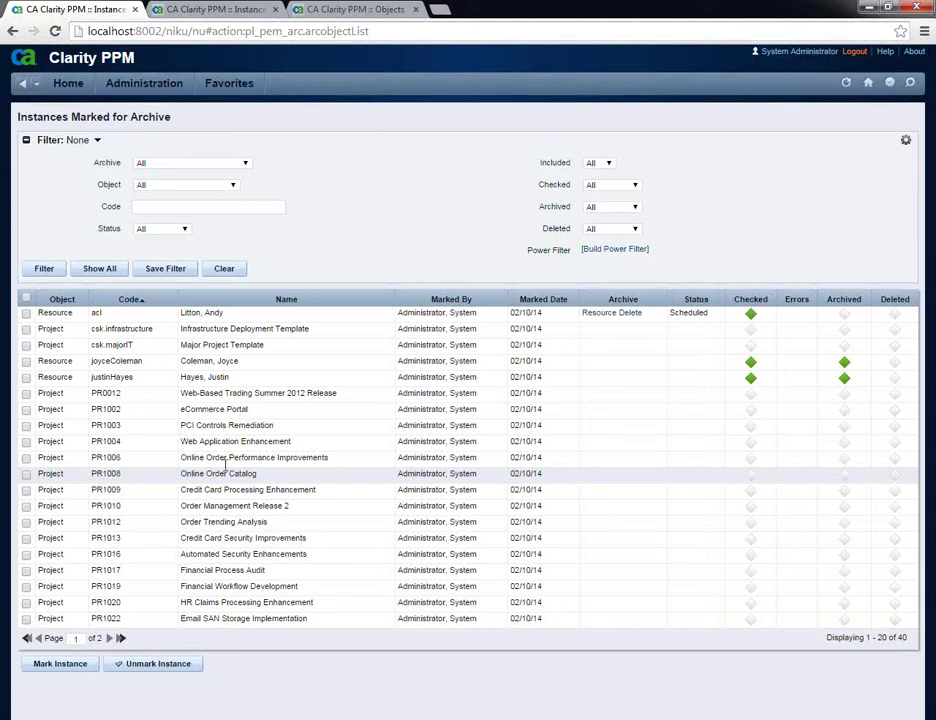
Create a new archive set named Archive 2013 Projects with Include Documents enabled, and save it.
left_click(144, 84)
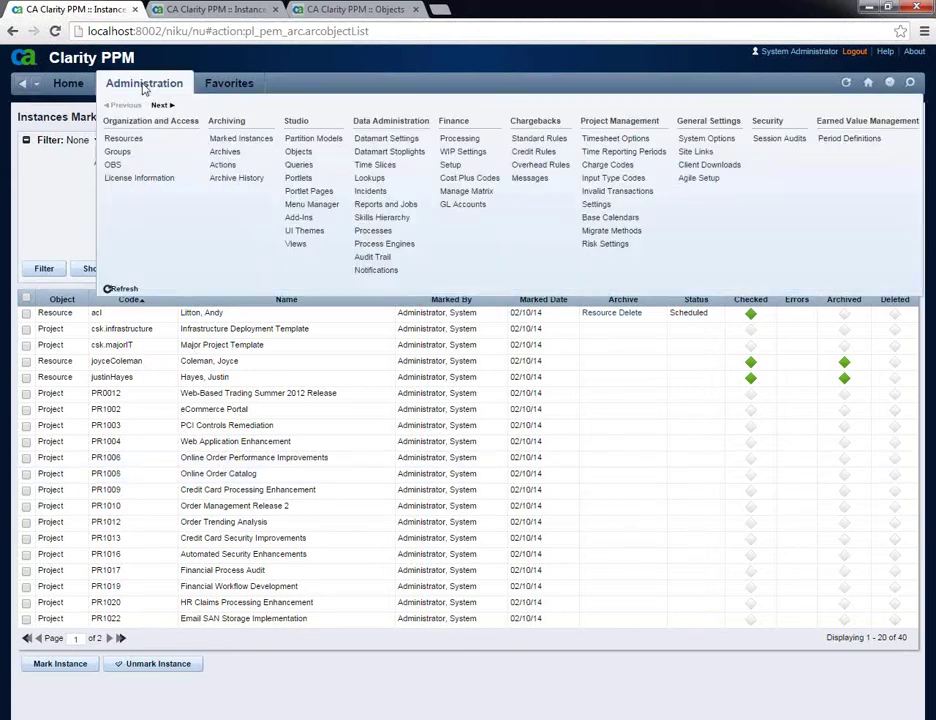
left_click(222, 152)
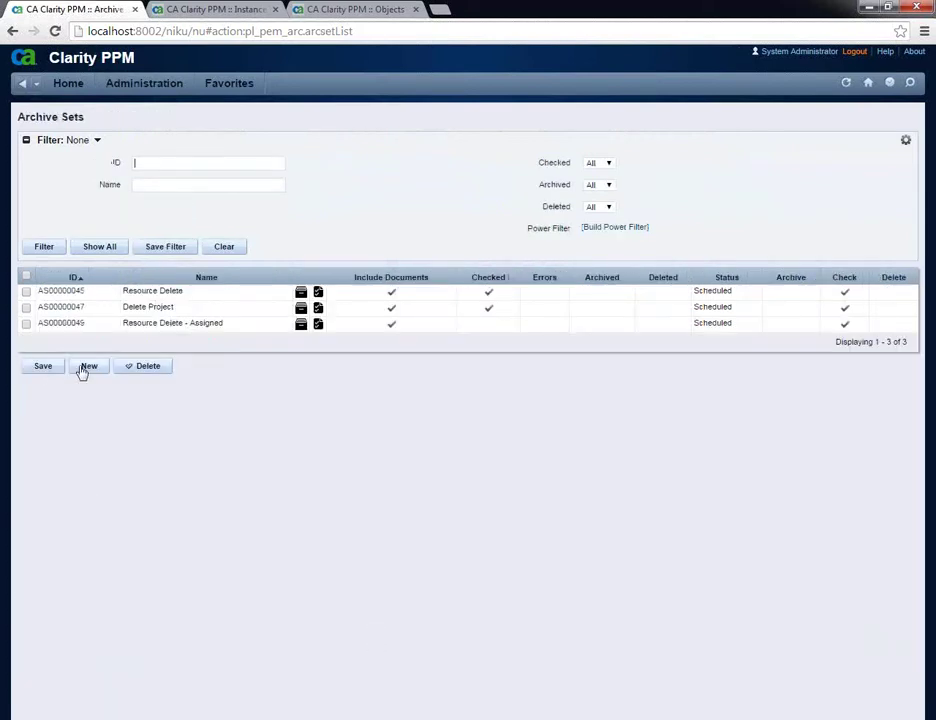
left_click(85, 370)
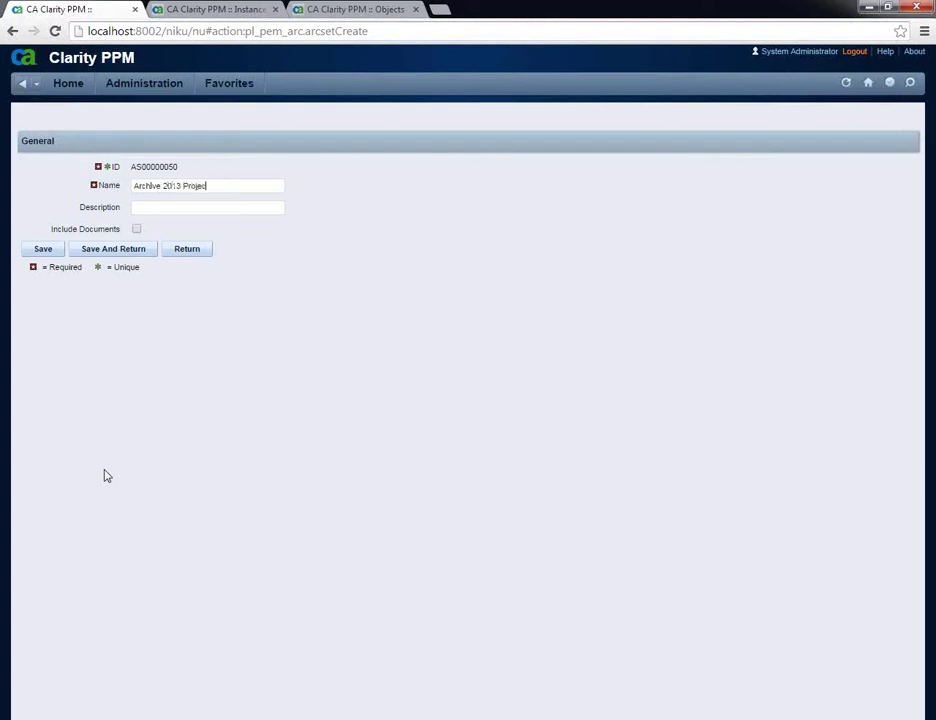
left_click(136, 229)
left_click(31, 252)
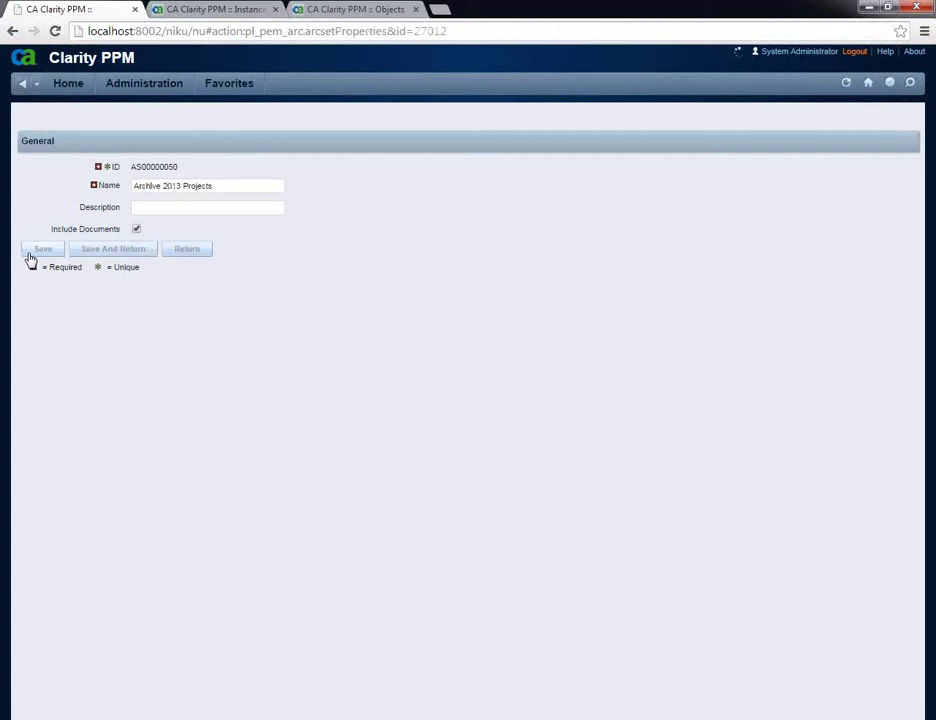
Filter the archive's available content by the Project object and add all listed projects in two batches.
left_click(105, 115)
left_click(40, 206)
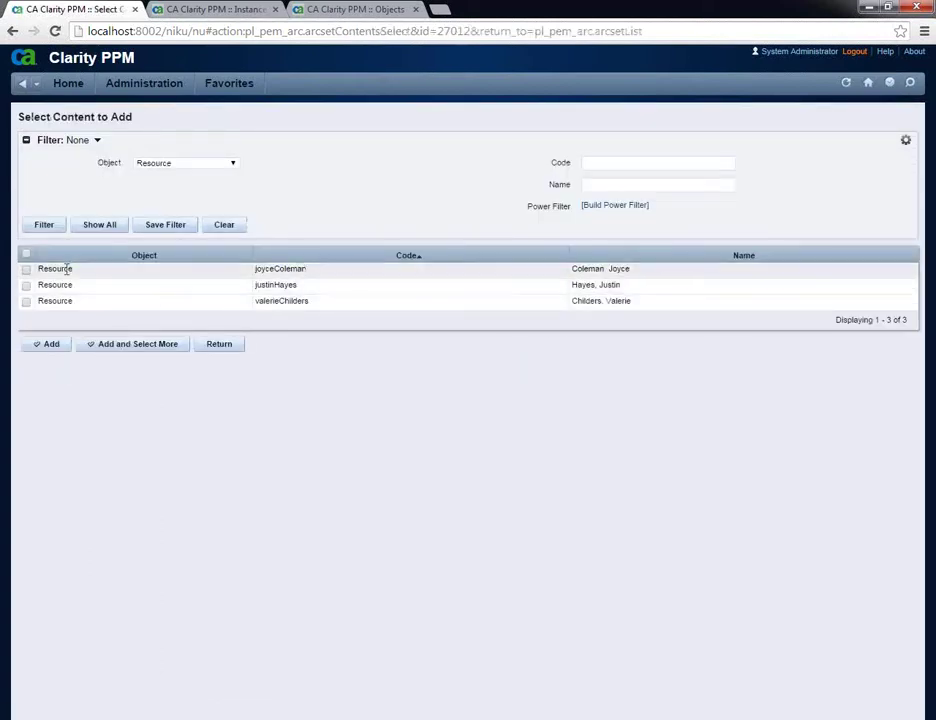
left_click(160, 165)
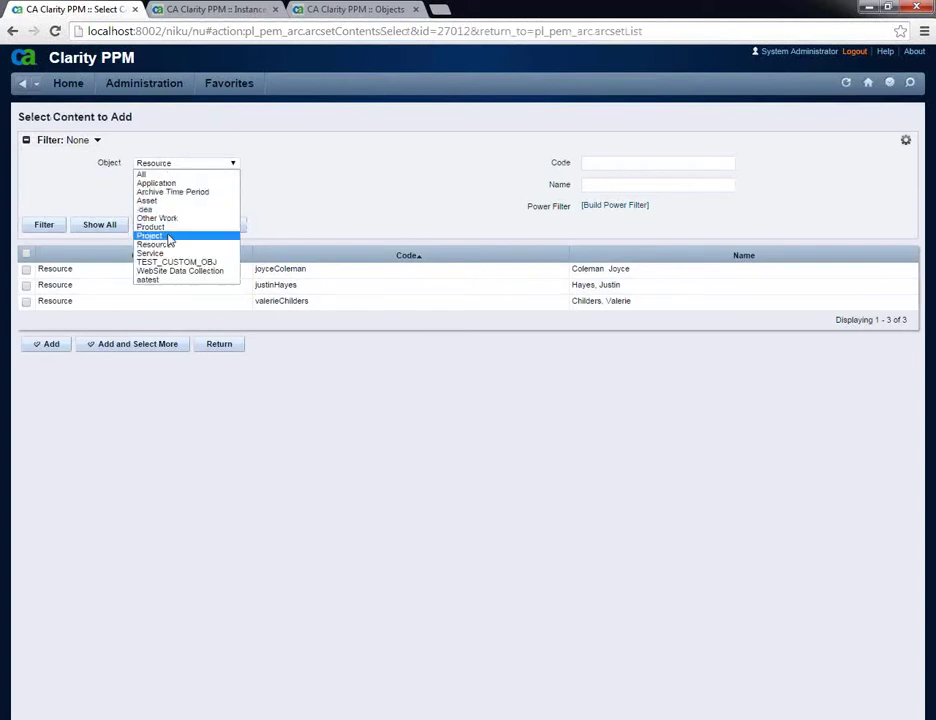
left_click(169, 237)
left_click(46, 226)
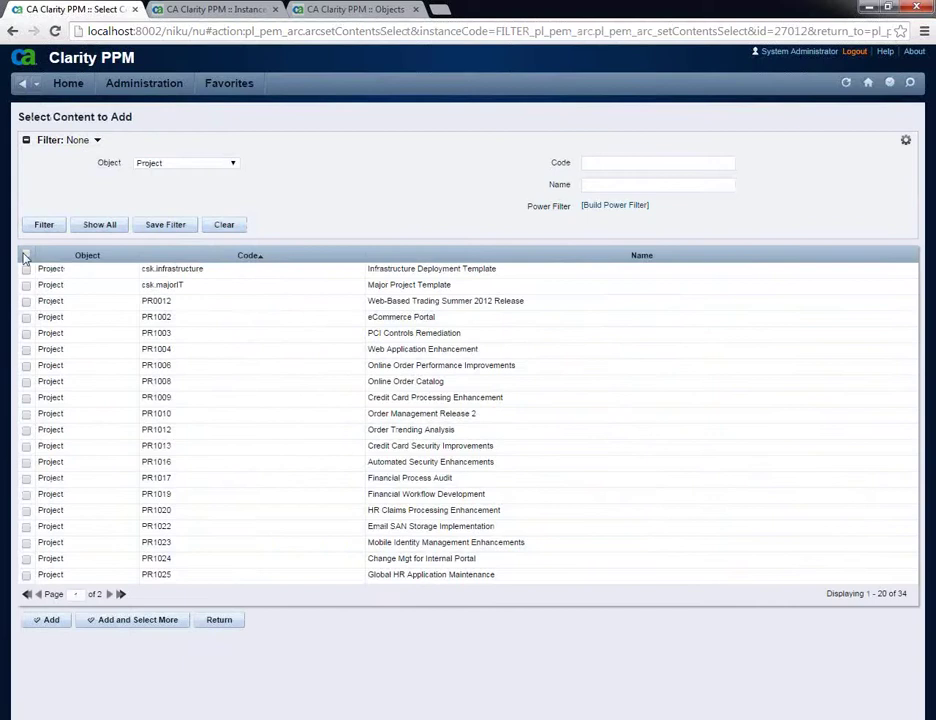
left_click(26, 254)
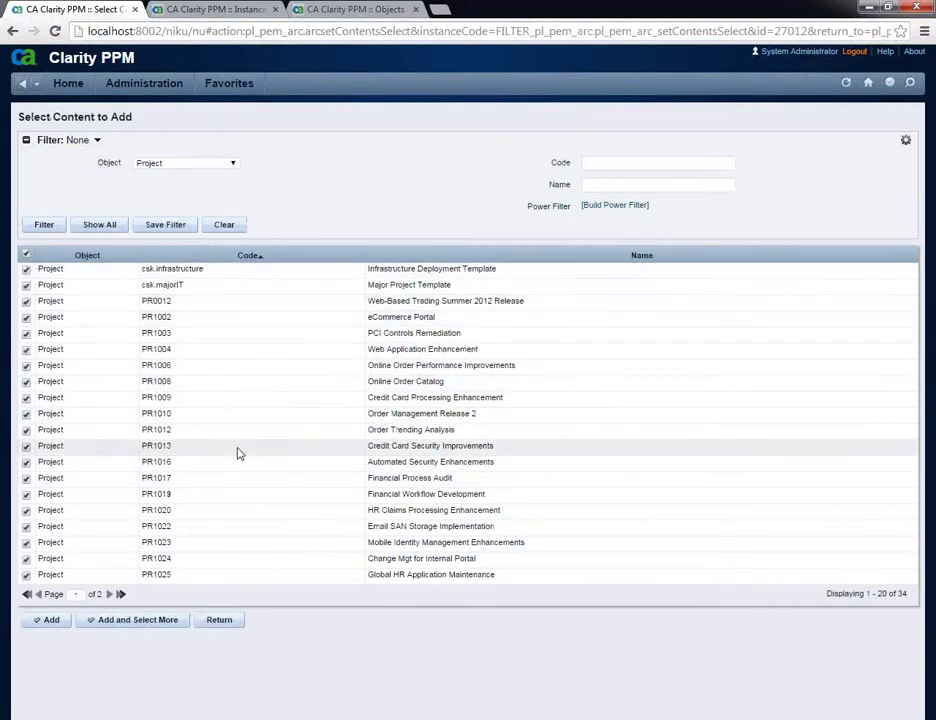
left_click(104, 620)
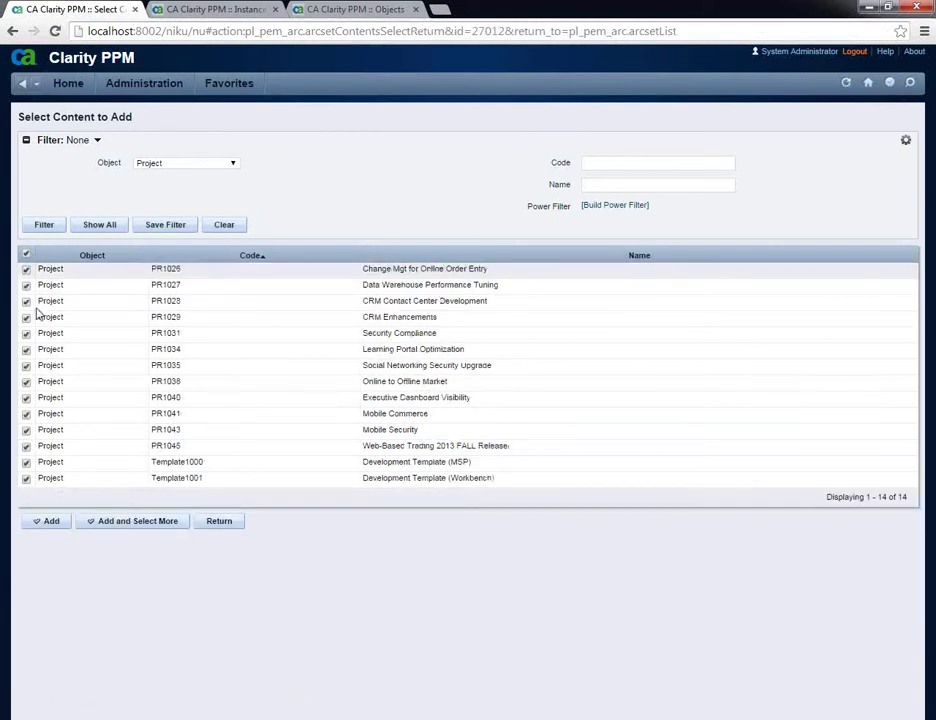
left_click(44, 524)
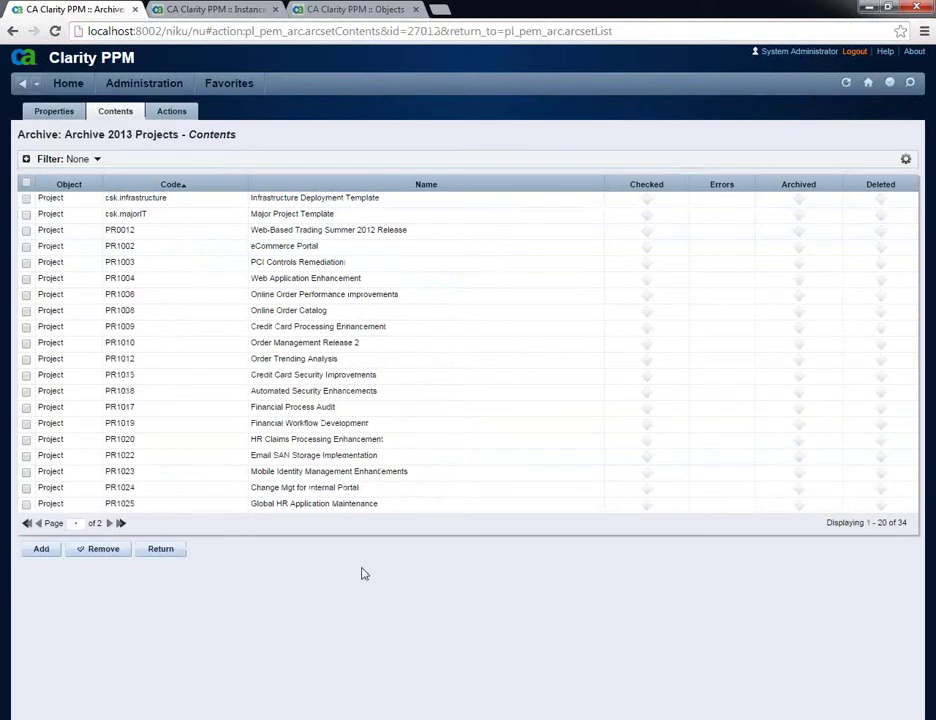
Remove Development Template (MSP) and Development Template (Workbench) from the archive's contents.
left_click(110, 523)
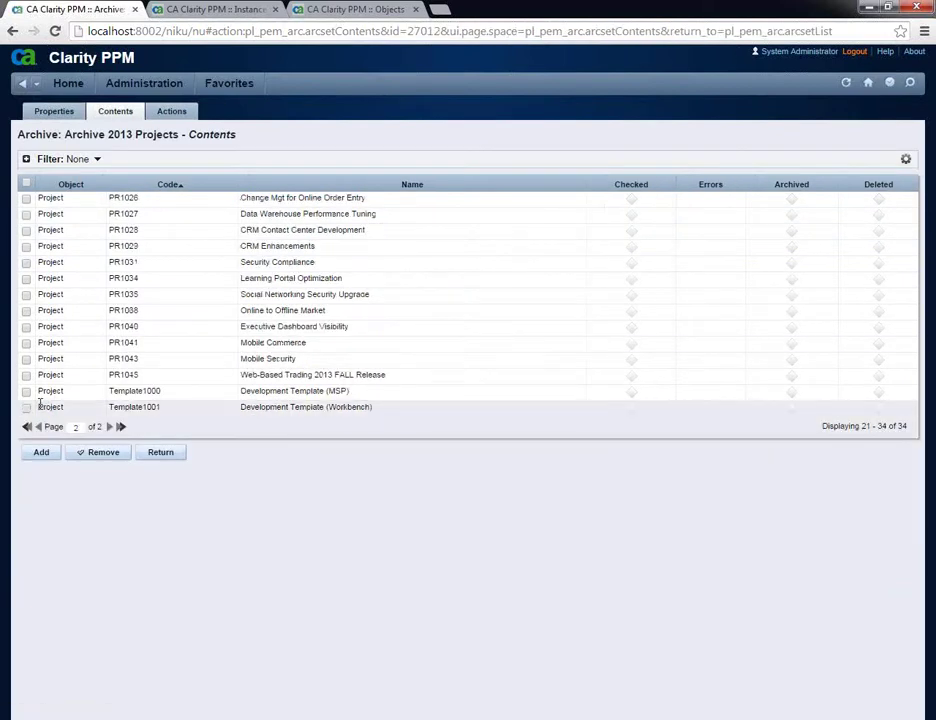
left_click(26, 391)
left_click(26, 407)
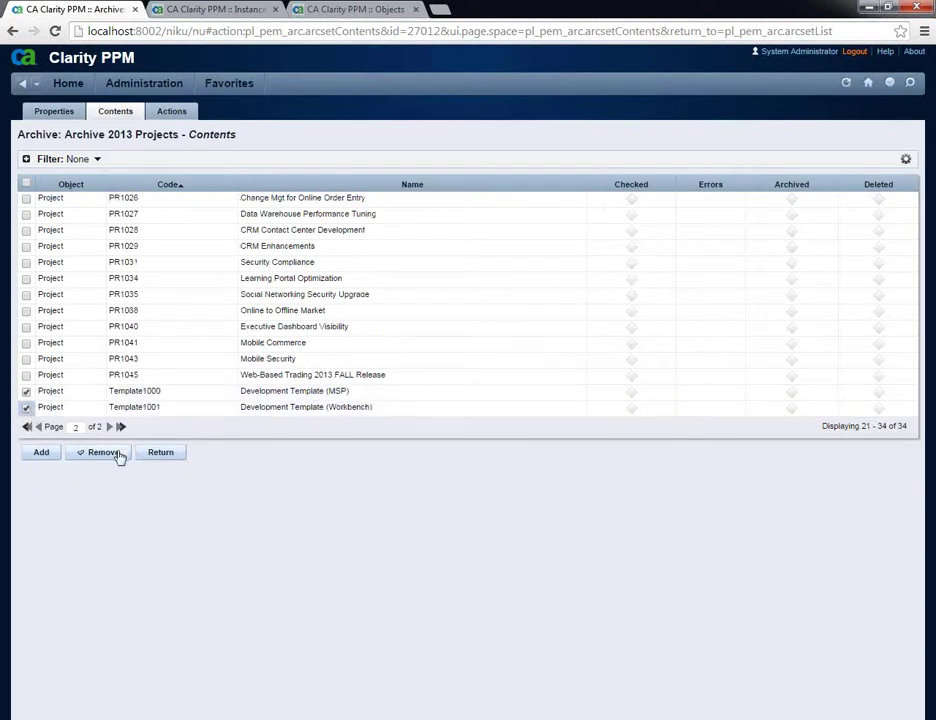
left_click(165, 457)
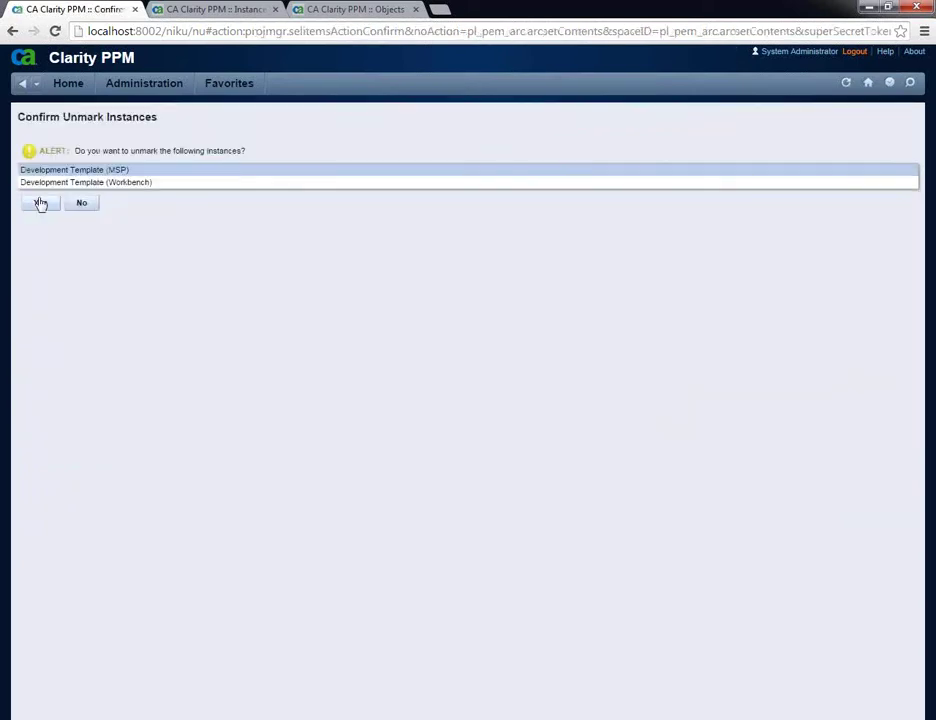
left_click(39, 205)
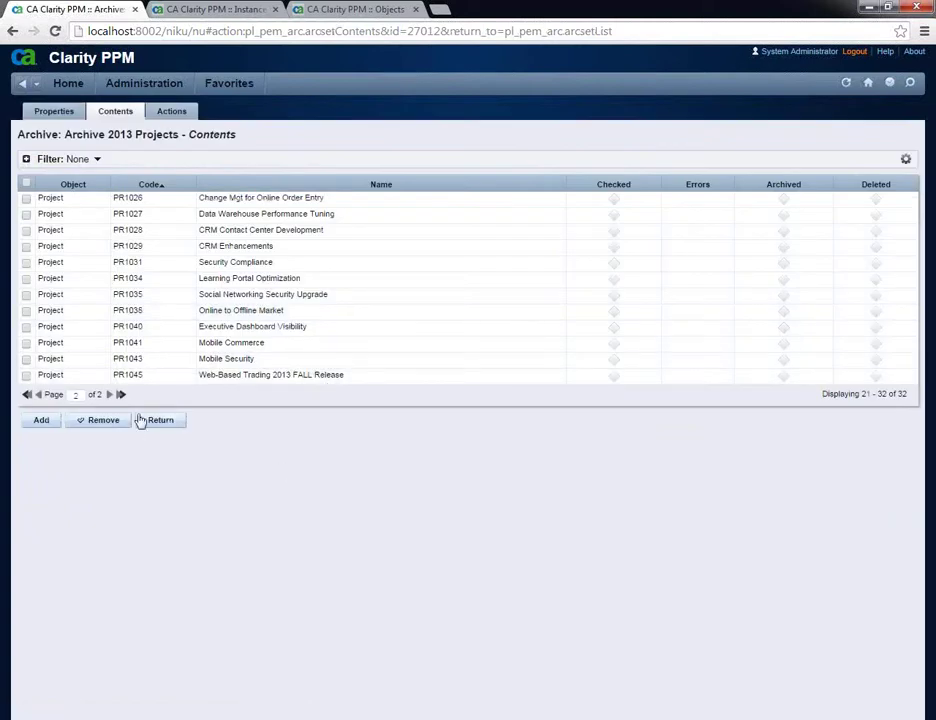
Remove Infrastructure Deployment Template and Major Project Template from the archive's contents.
left_click(61, 114)
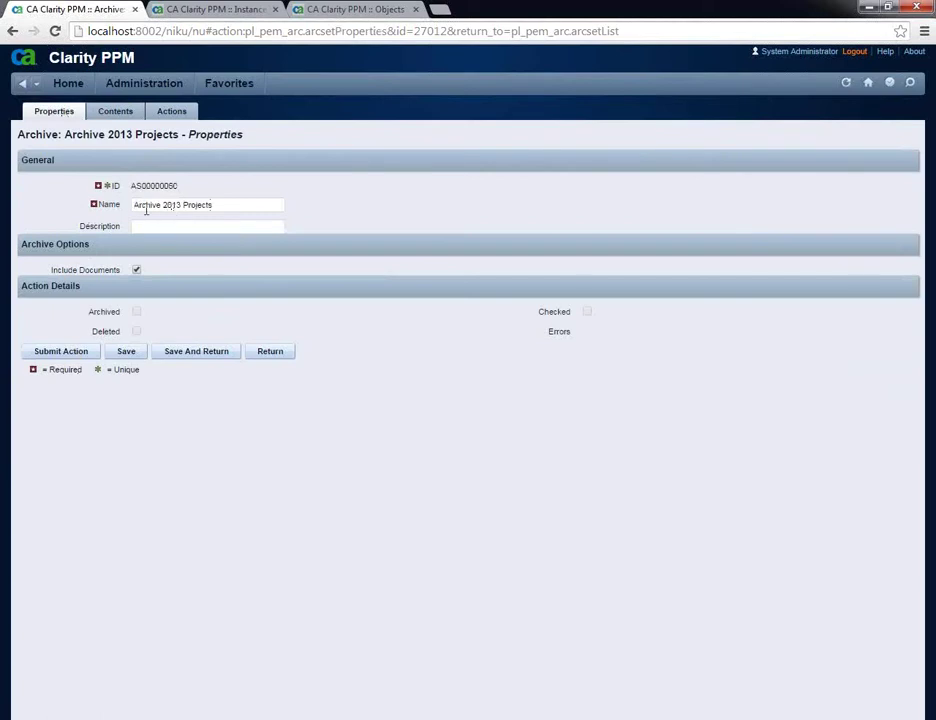
left_click(117, 113)
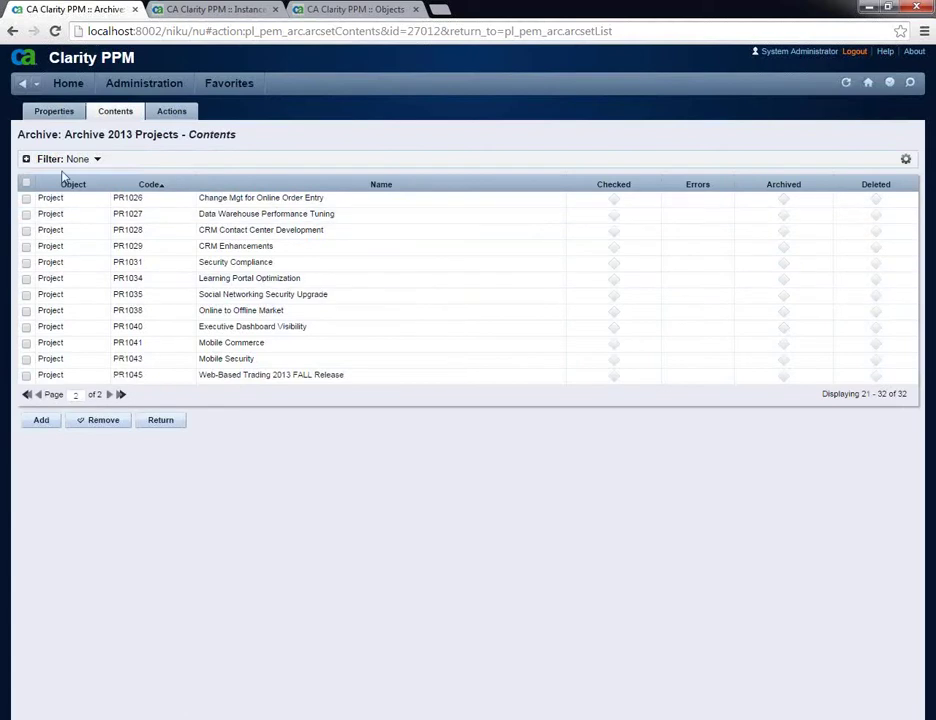
left_click(39, 395)
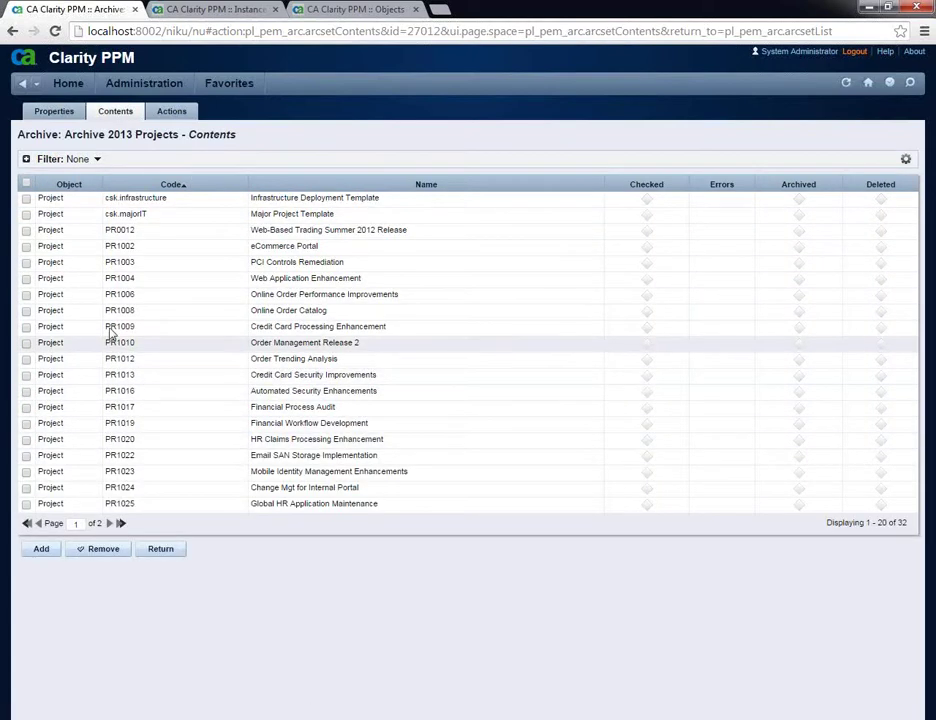
left_click(26, 198)
left_click(26, 214)
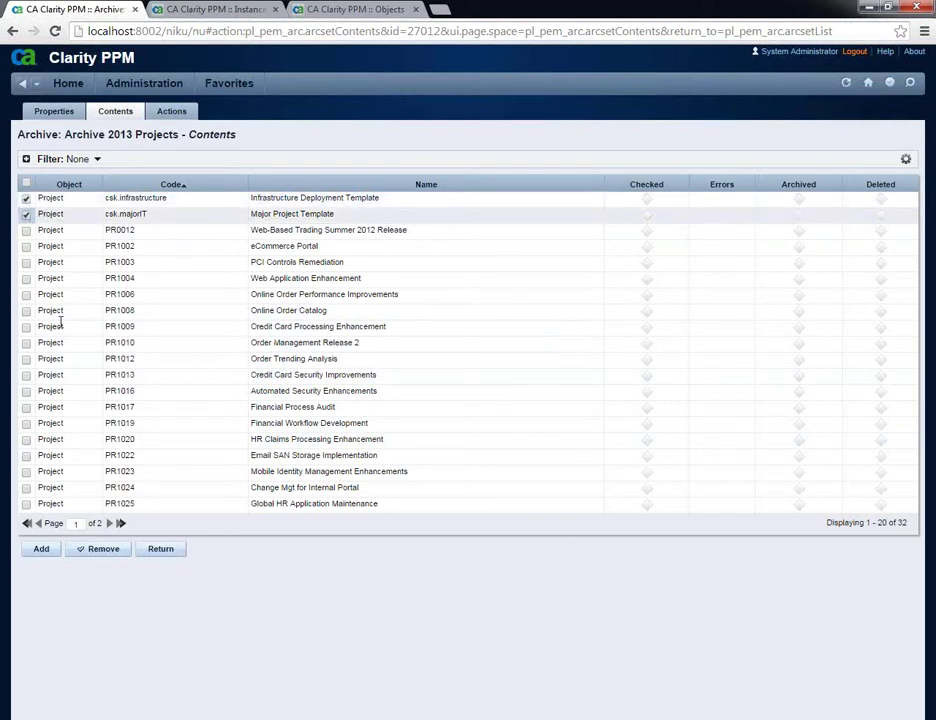
left_click(115, 552)
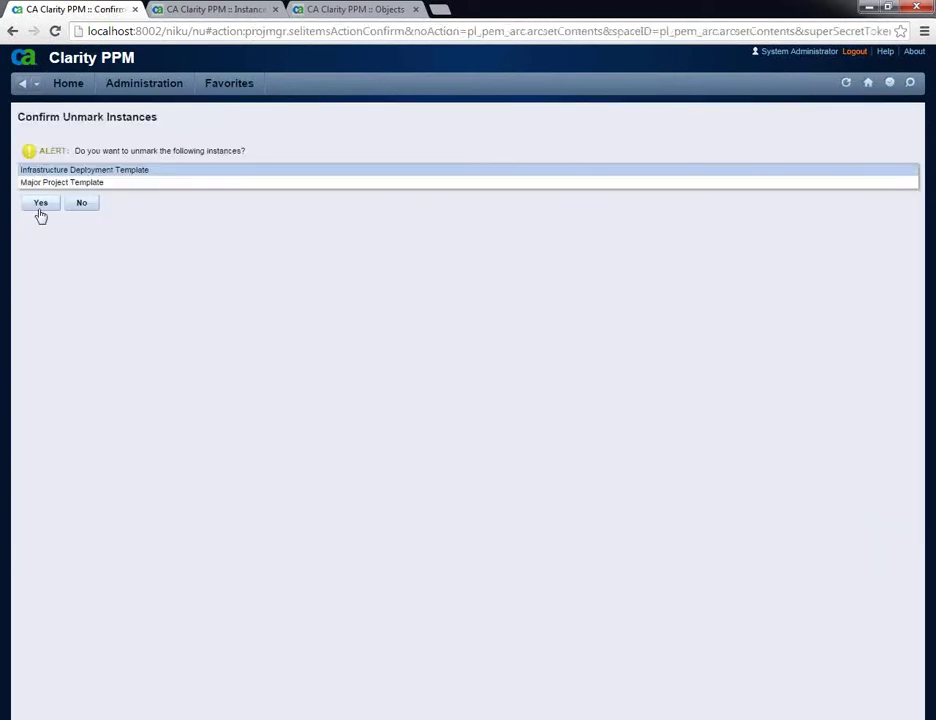
left_click(40, 205)
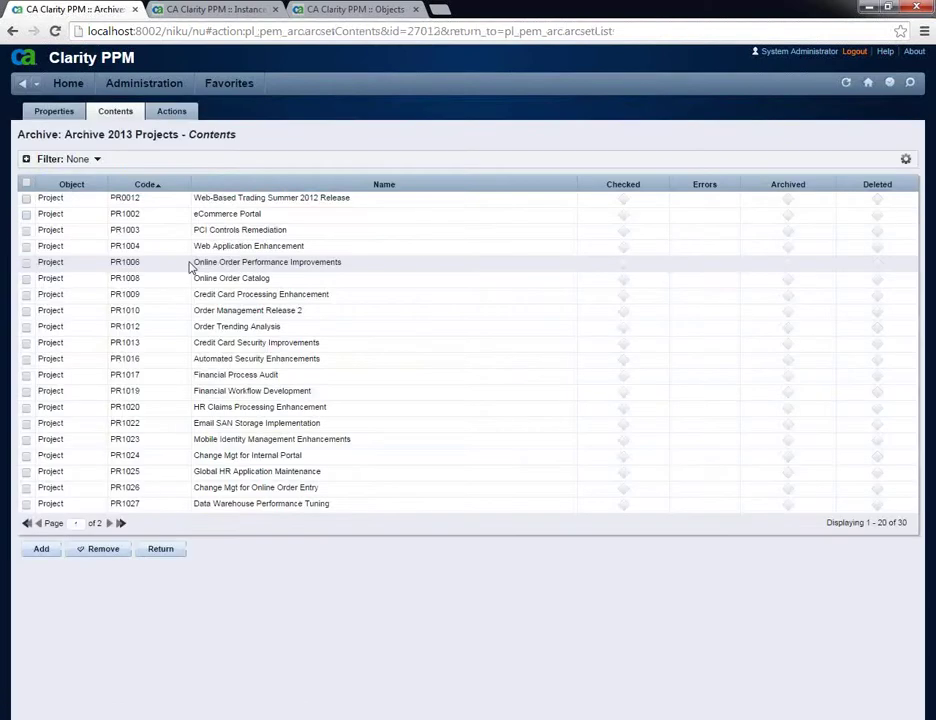
Submit a new Archive action for the Archive 2013 Projects set.
left_click(171, 111)
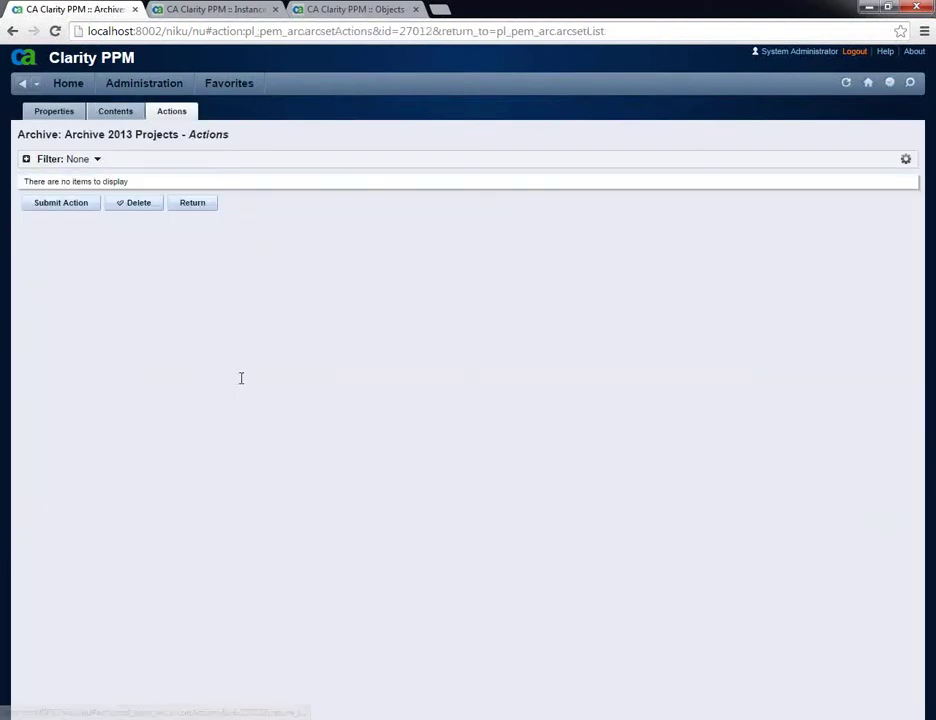
left_click(72, 205)
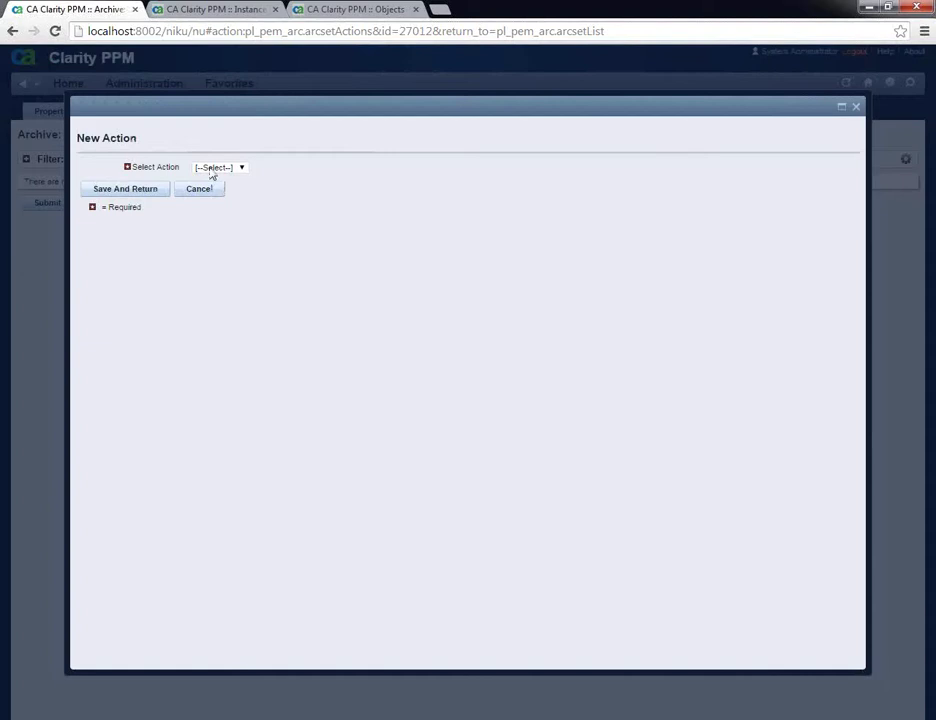
left_click(212, 168)
left_click(203, 403)
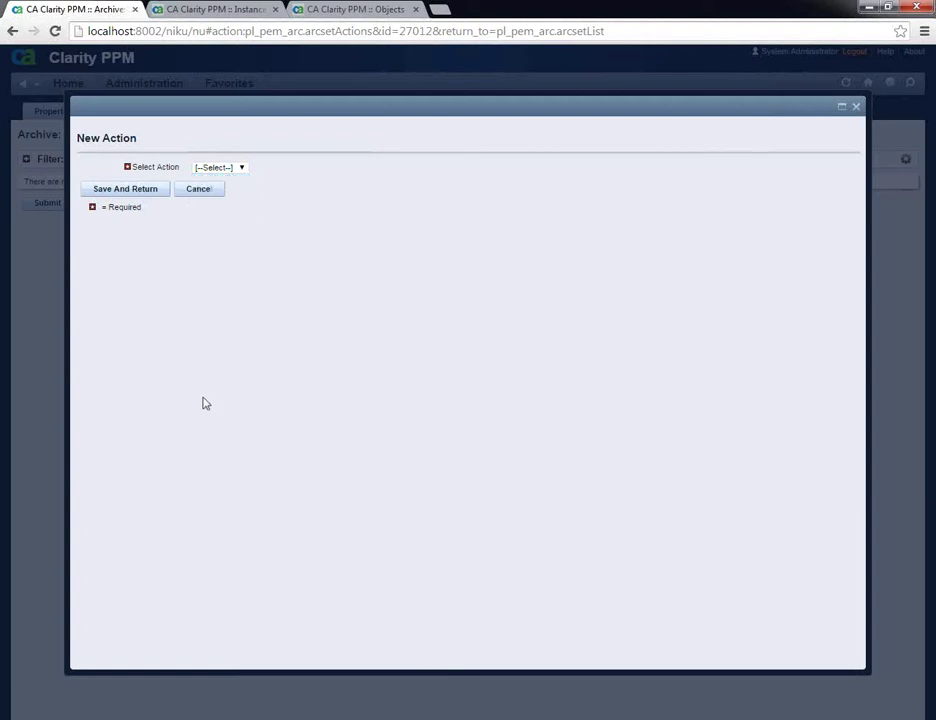
left_click(204, 169)
left_click(208, 187)
left_click(138, 190)
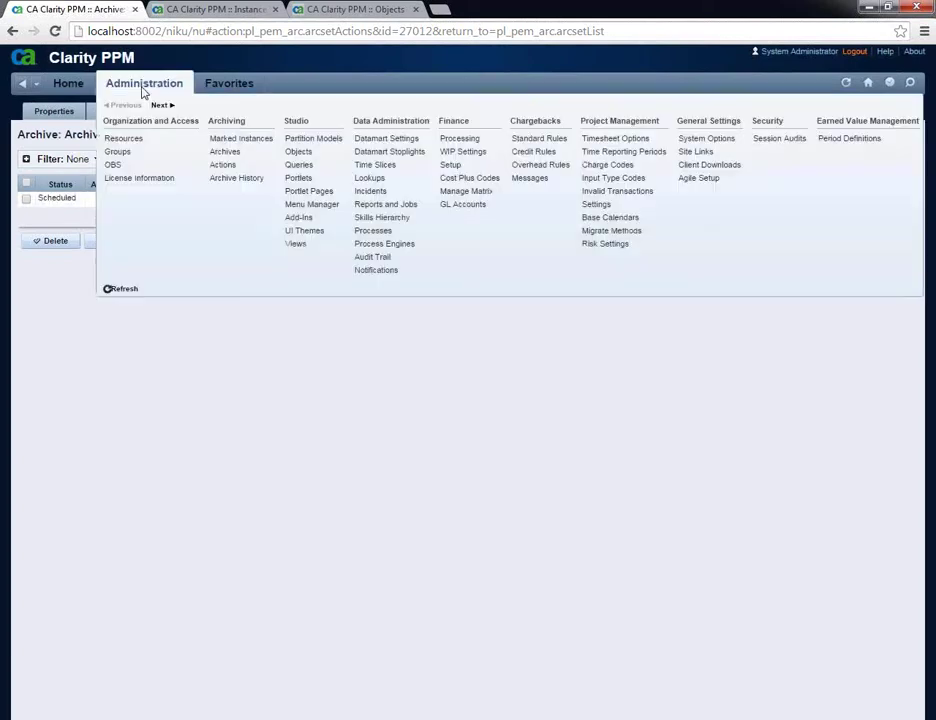
Show the scheduled archiving actions in the second browser tab.
left_click(193, 12)
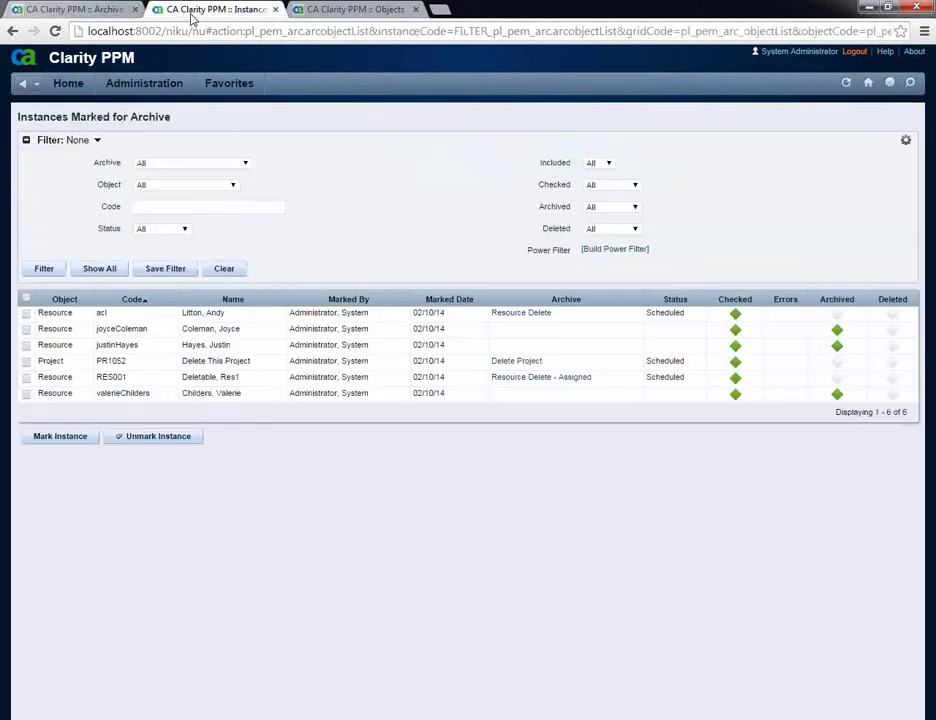
left_click(144, 83)
left_click(219, 174)
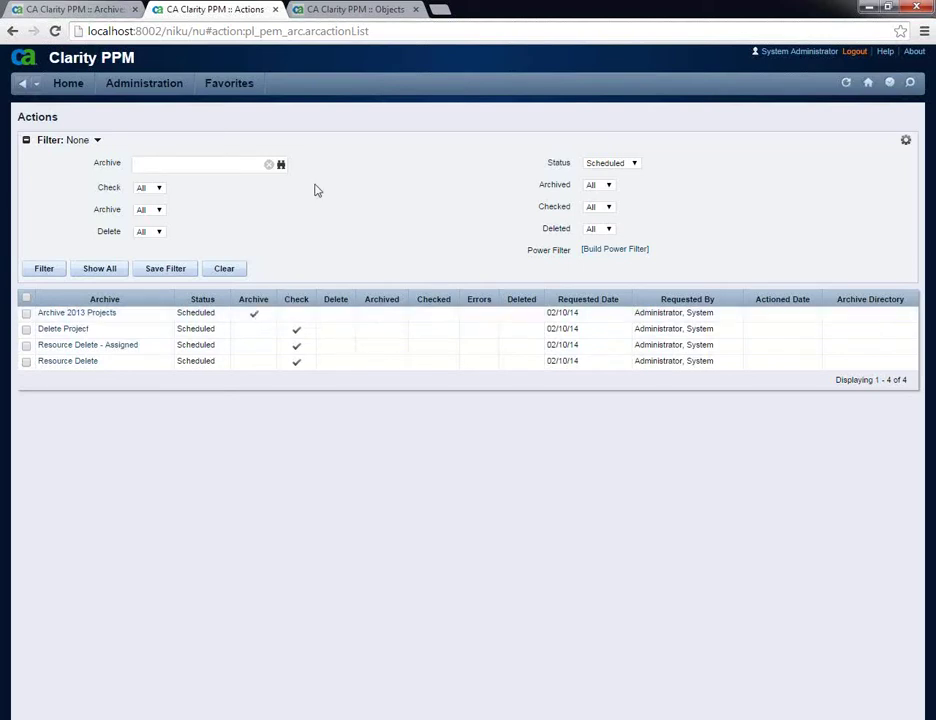
Open the Archiver job's properties with the saved Defaults parameters from the available jobs in the third browser tab.
left_click(357, 12)
mouse_move(68, 83)
left_click(75, 187)
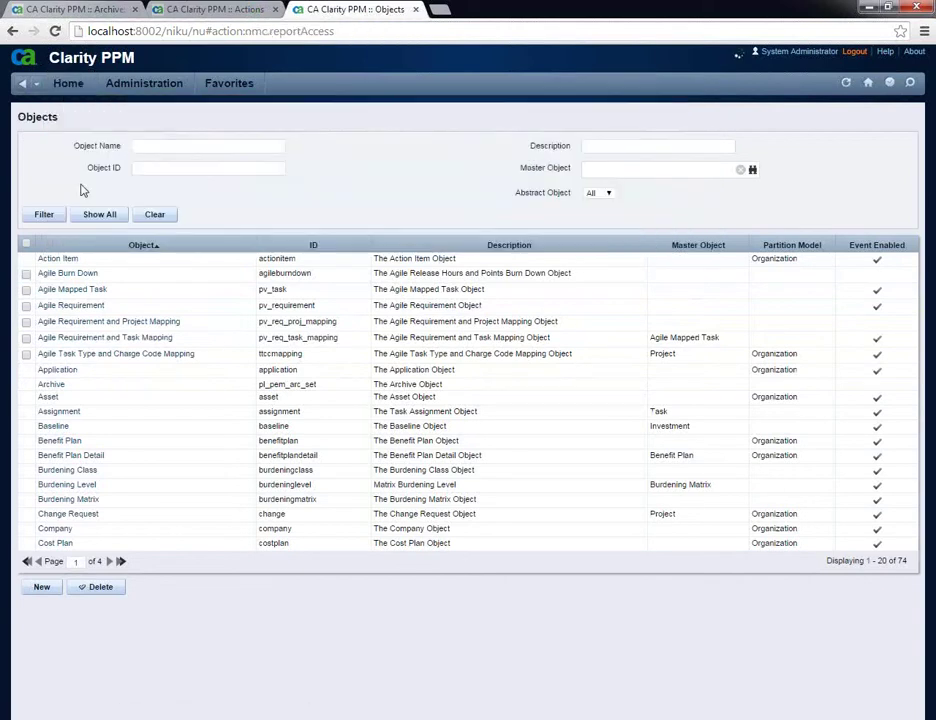
left_click(106, 114)
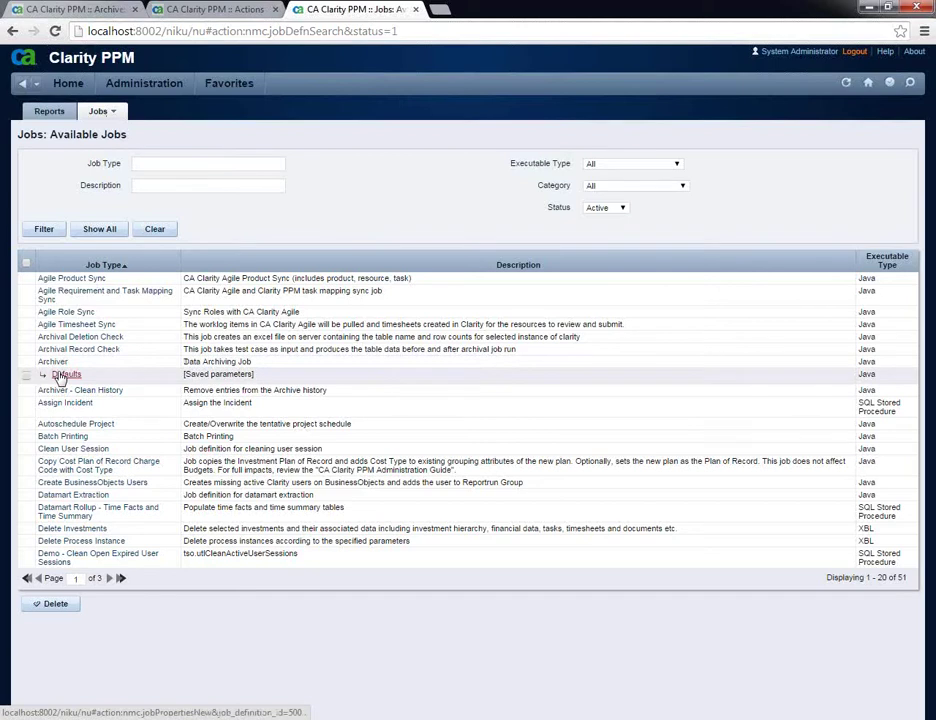
left_click(61, 376)
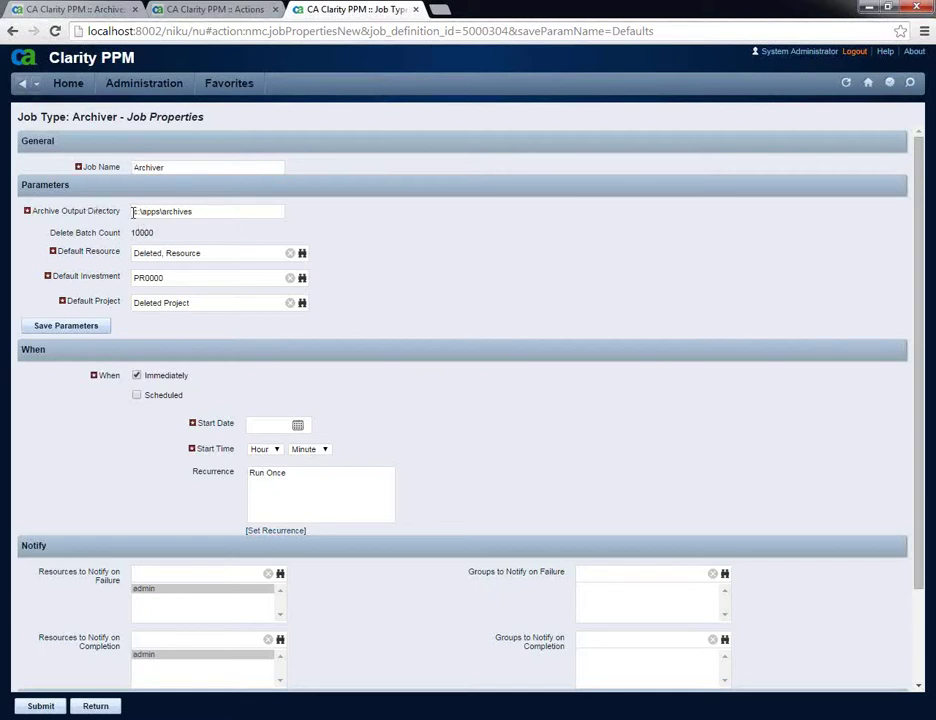
Review the archive output directory and delete batch count, and submit the Archiver job to run immediately.
left_click_drag(133, 211, 213, 211)
left_click_drag(153, 232, 138, 232)
left_click_drag(138, 232, 131, 232)
left_click(40, 707)
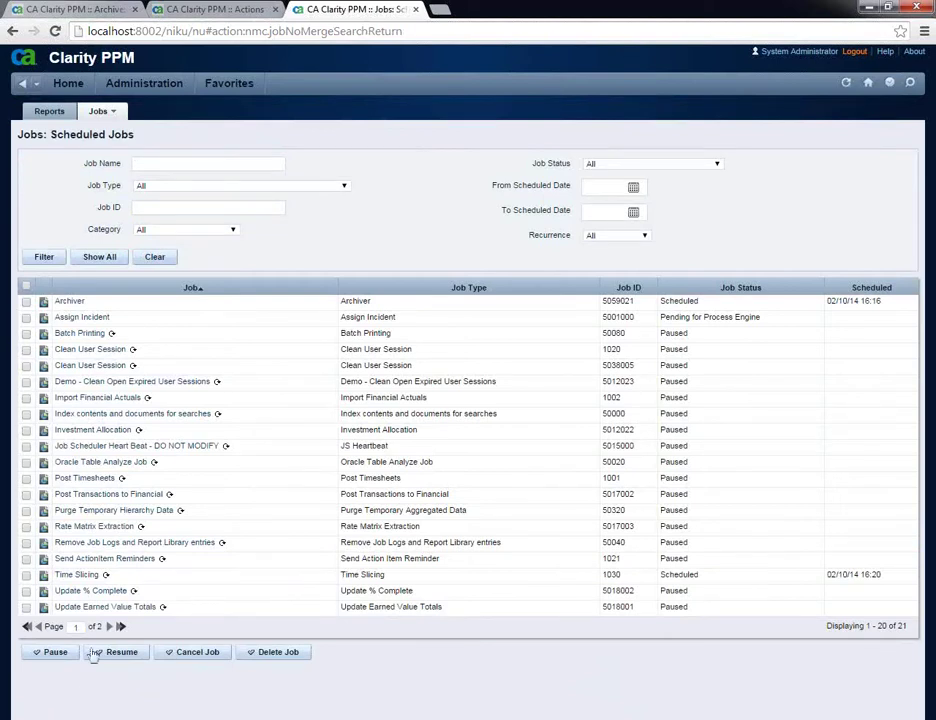
Refresh the scheduled jobs, open the Archiver job's run log and sort its entries by message.
left_click(43, 258)
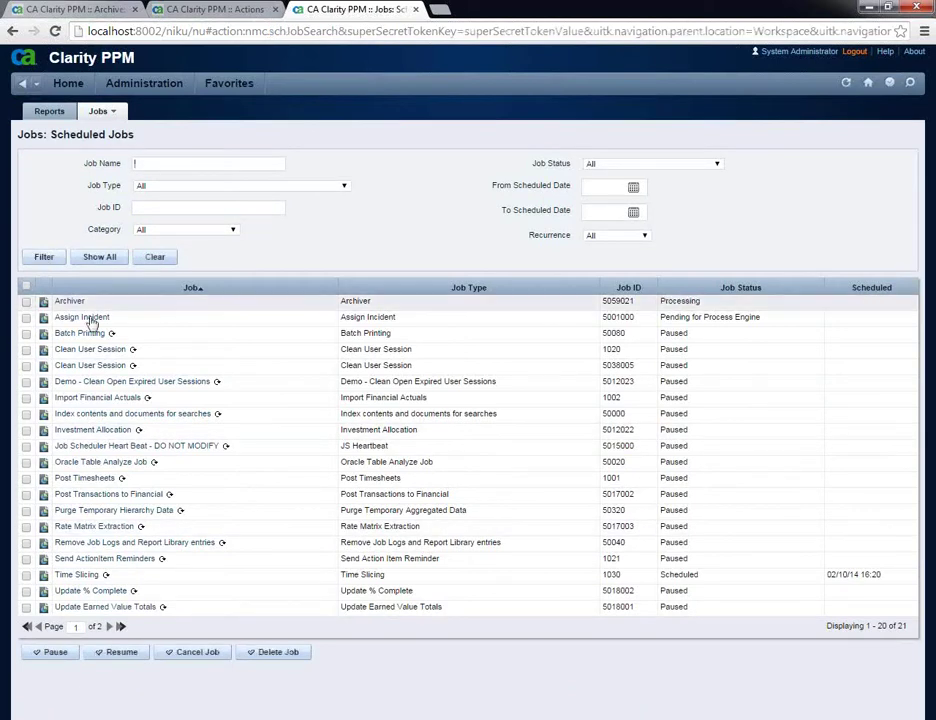
left_click(43, 302)
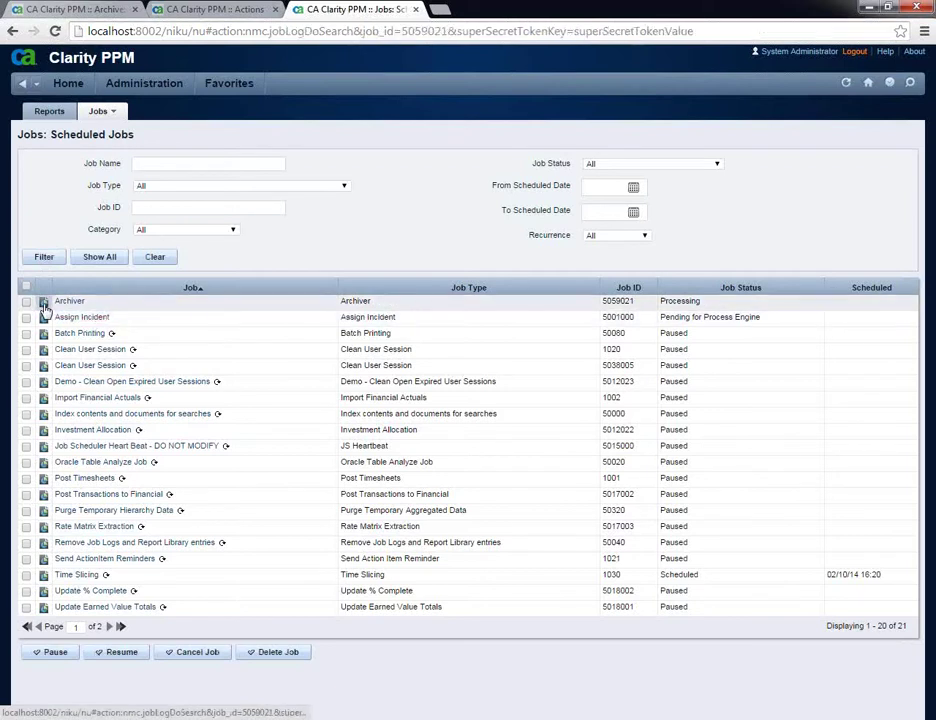
left_click(58, 305)
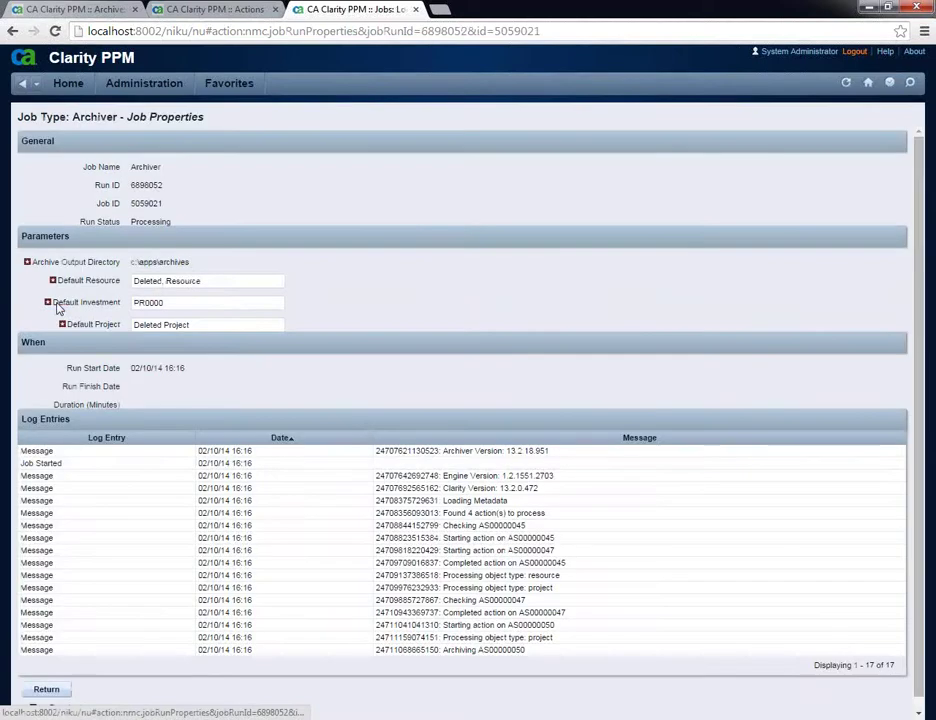
left_click(641, 438)
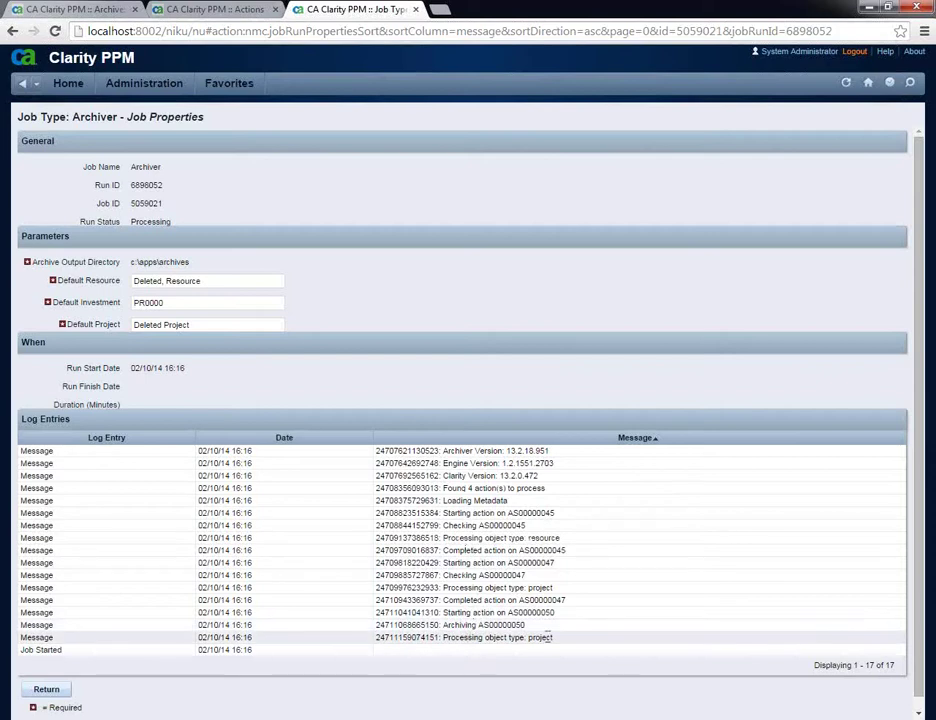
Filter the archiving actions in the second browser tab by Running status and by Completed status.
left_click(215, 10)
left_click(613, 163)
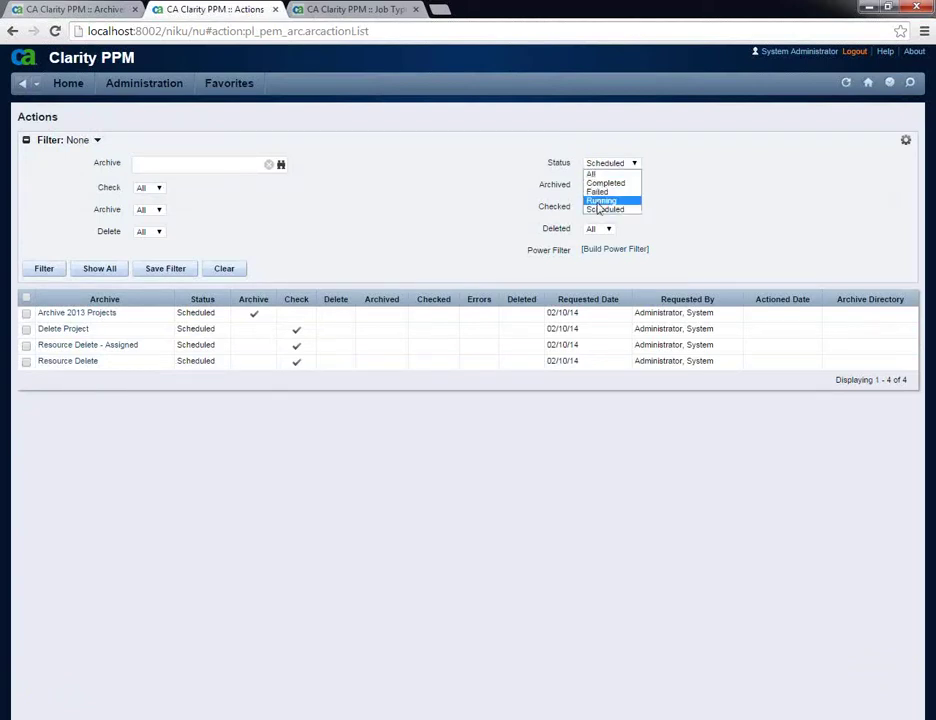
left_click(601, 200)
left_click(44, 272)
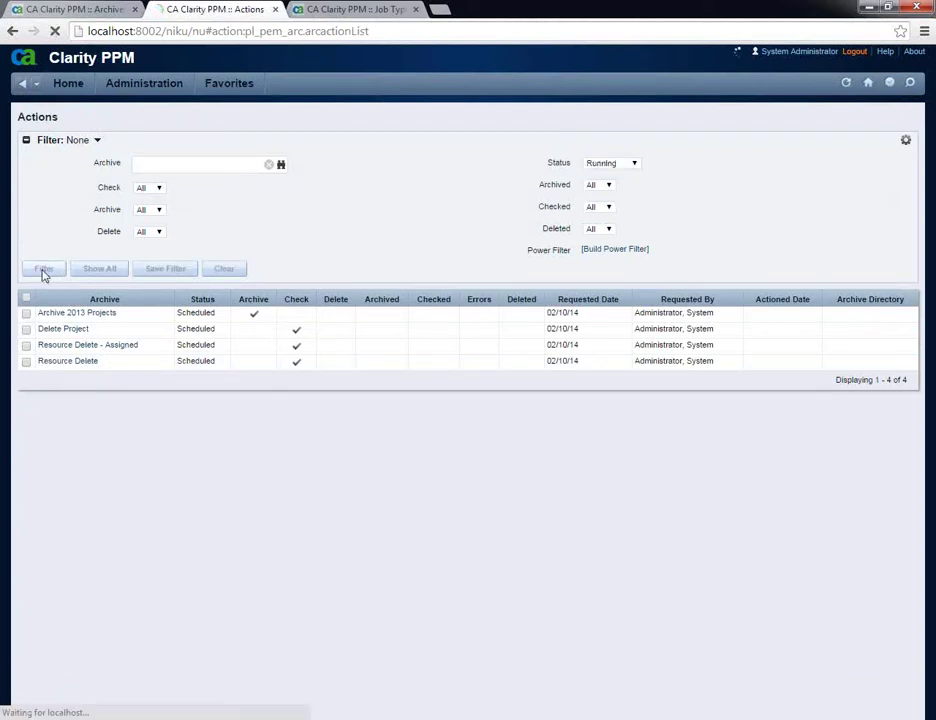
left_click(606, 163)
left_click(604, 184)
left_click(44, 269)
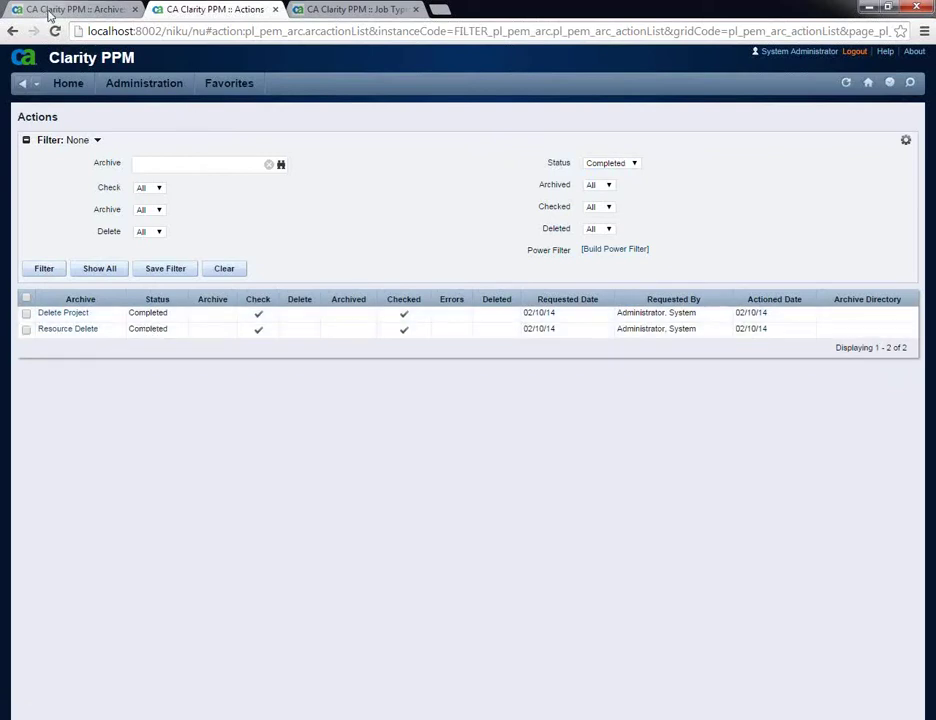
Open the Archive Sets list in the first browser tab and check the status of Resource Delete - Assigned and Archive 2013 Projects.
left_click(83, 14)
mouse_move(143, 91)
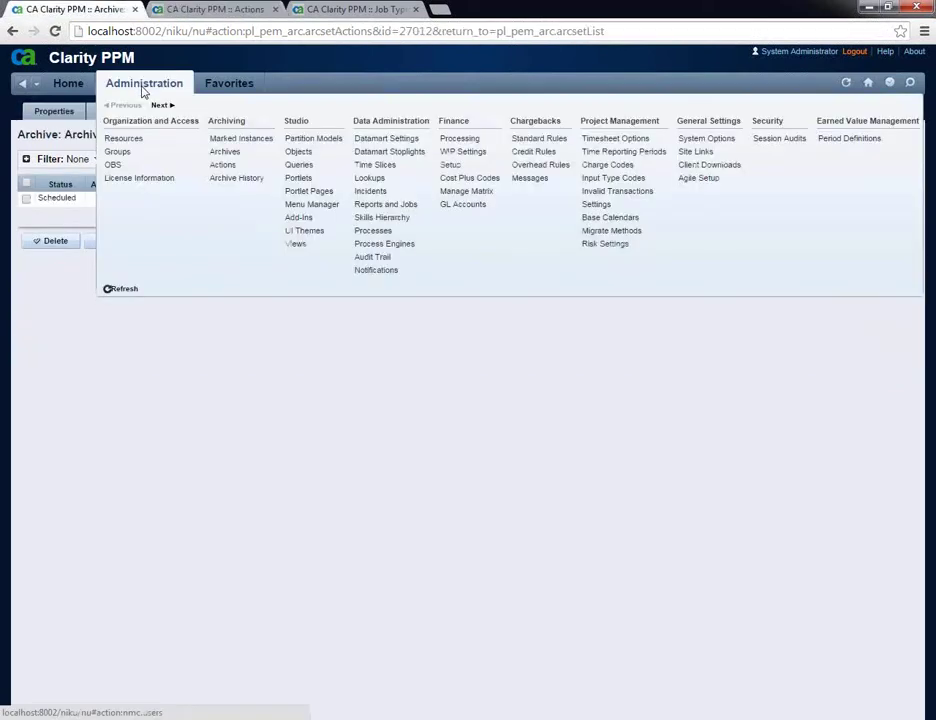
left_click(231, 154)
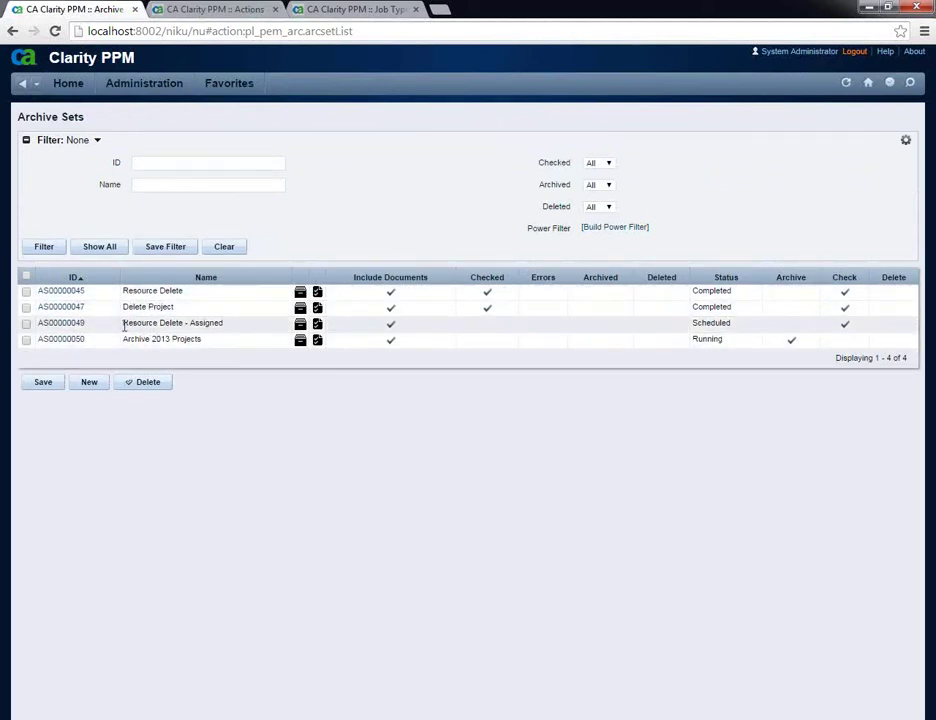
left_click_drag(124, 325, 226, 326)
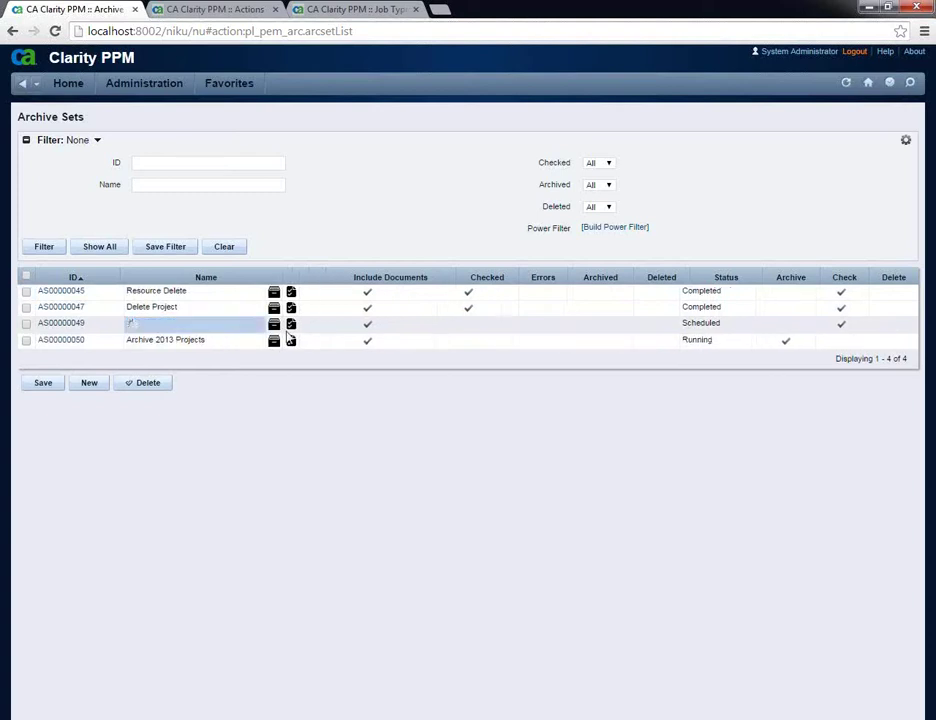
left_click_drag(125, 347, 190, 349)
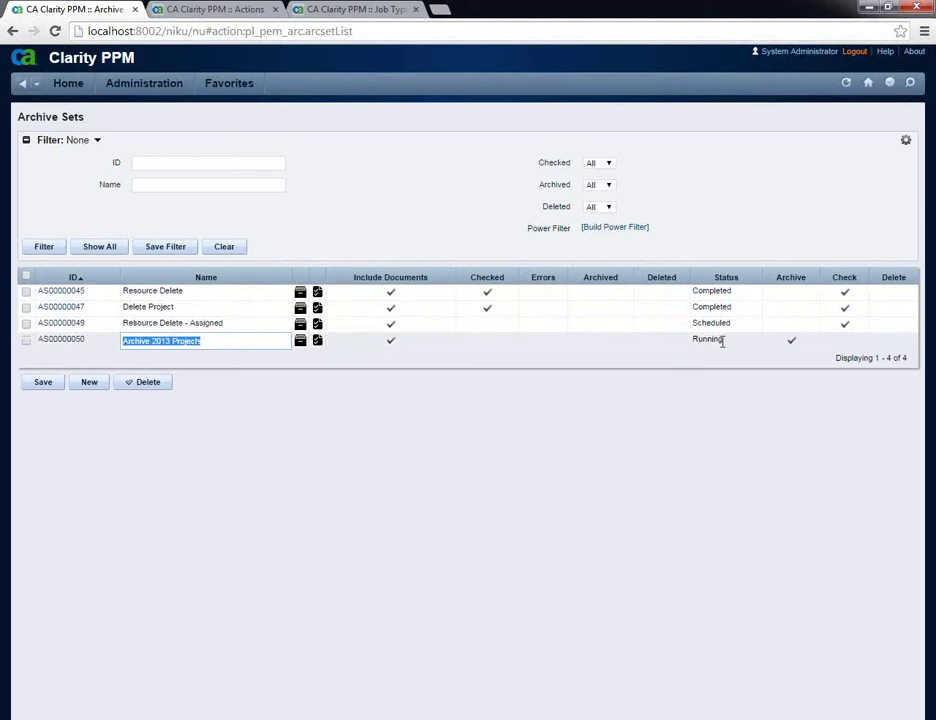
left_click(490, 430)
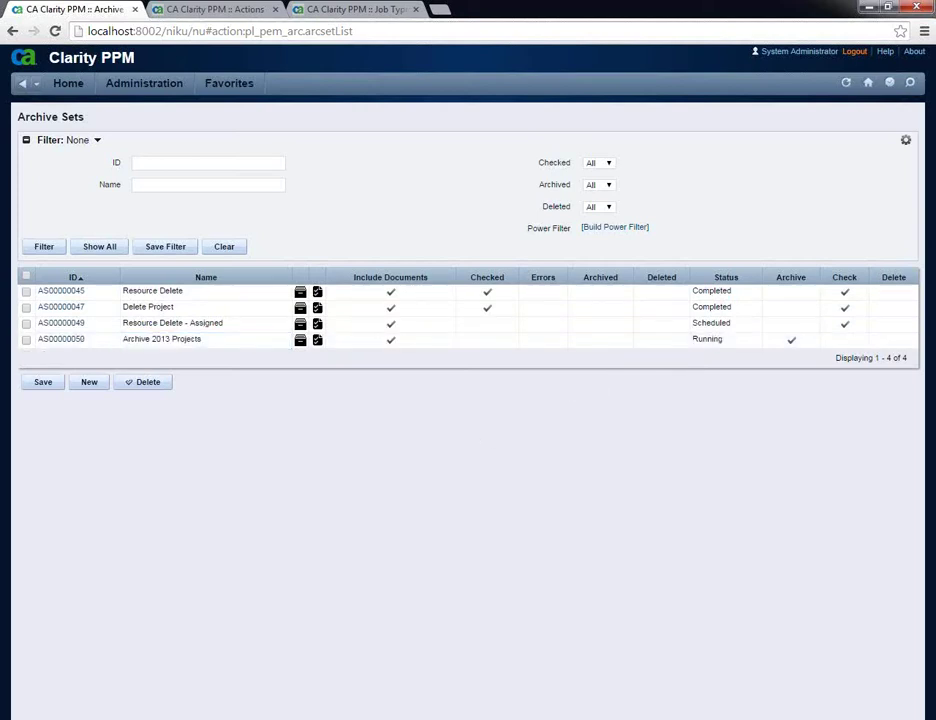
mouse_move(5, 638)
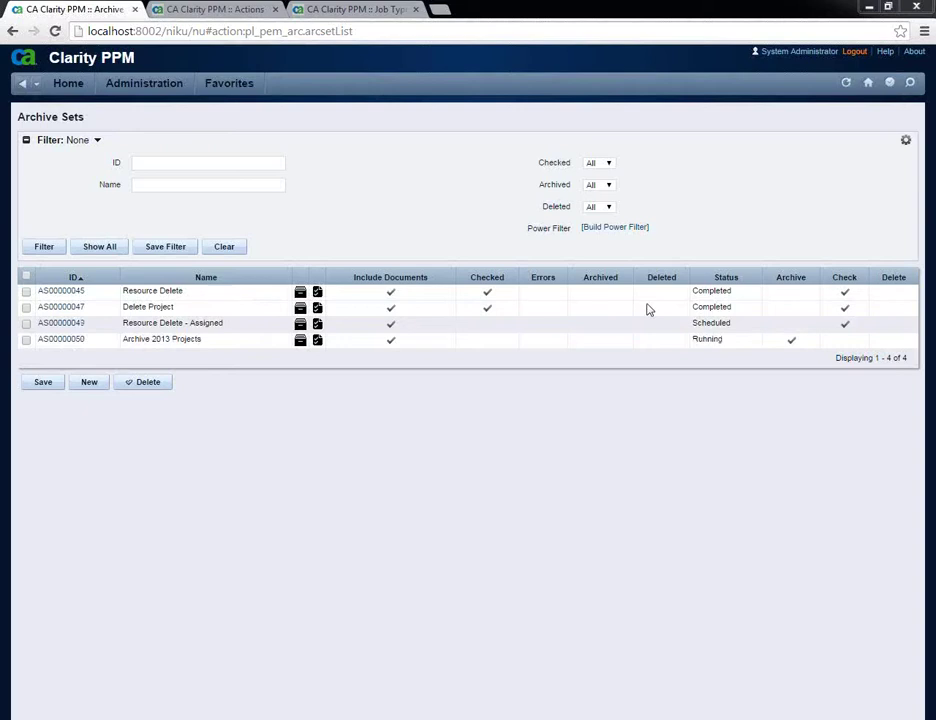
Switch to Windows Explorer and show the files in the C:\Apps\archives folder.
key("alt+Tab")
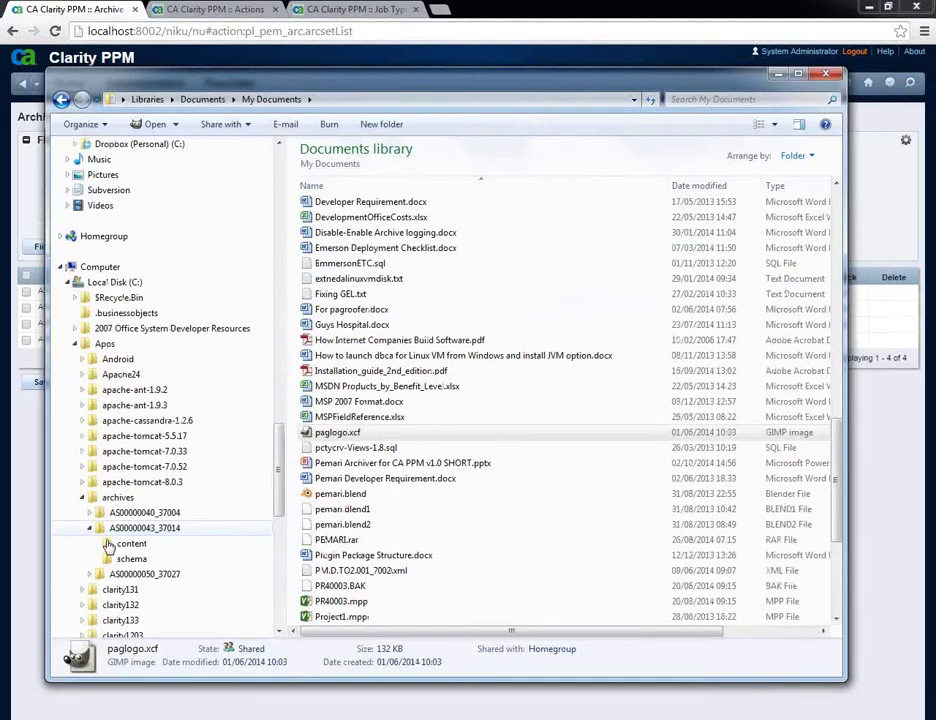
left_click(116, 497)
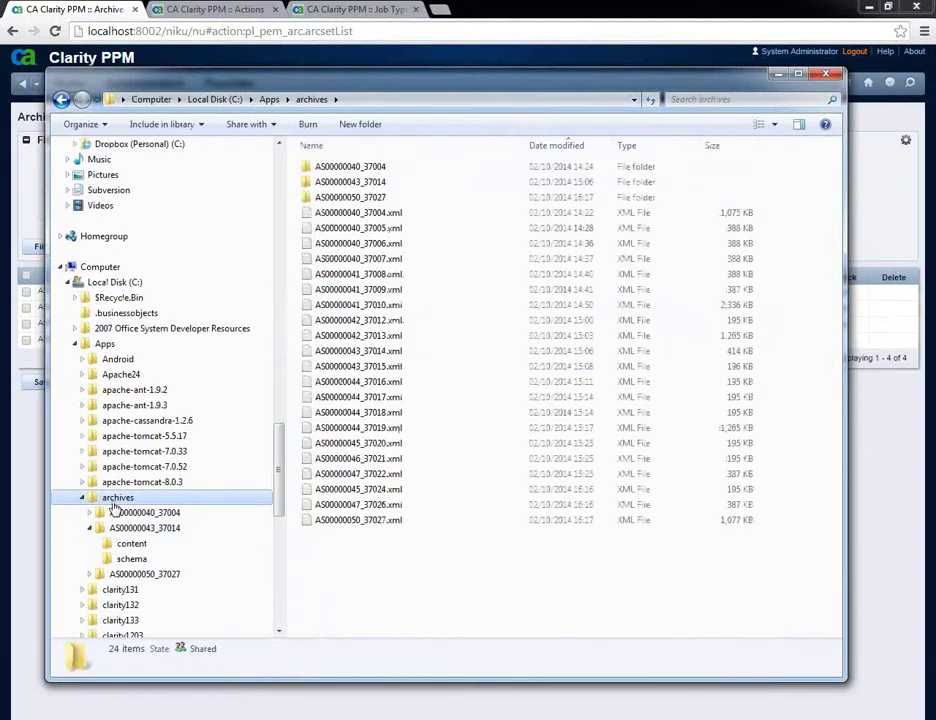
scroll(115, 508, "down", 1)
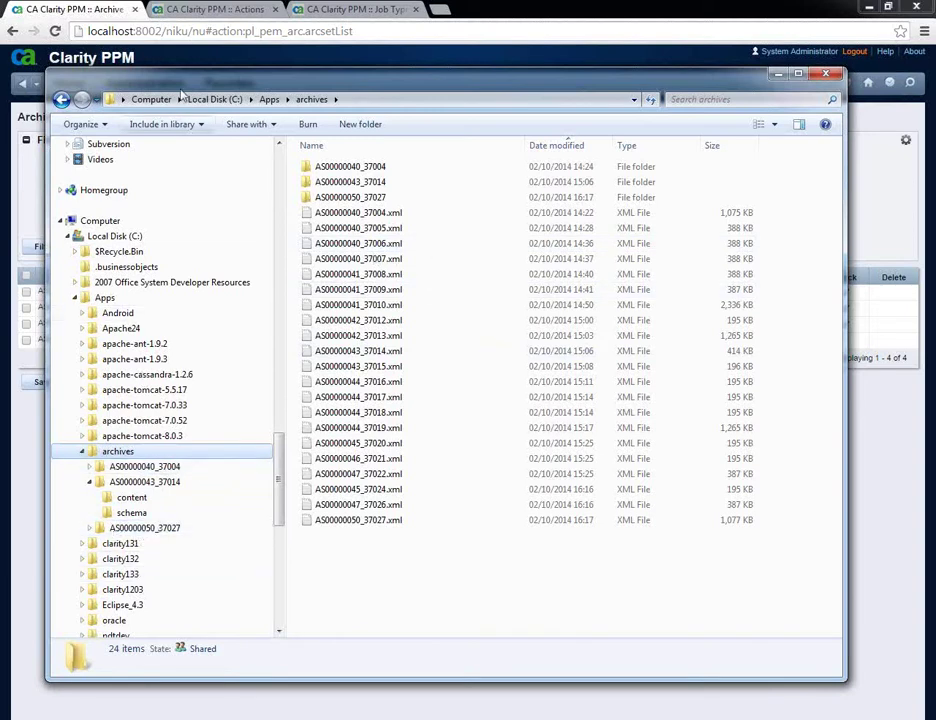
left_click_drag(182, 92, 210, 116)
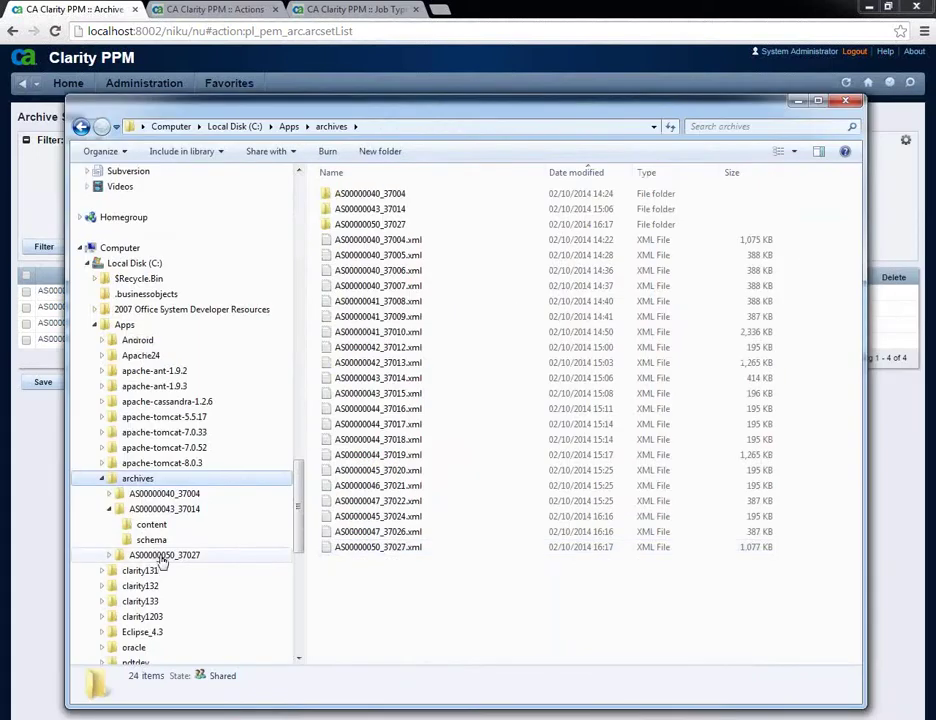
Open the content folder inside AS00000050_37027 and look through its CSV files.
left_click(160, 560)
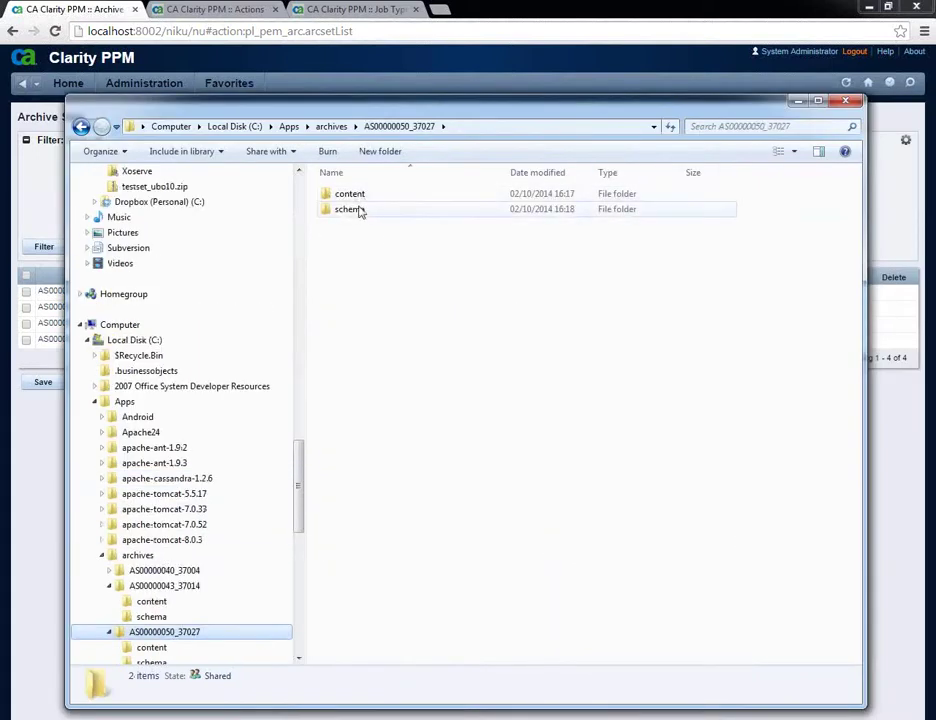
left_click(350, 194)
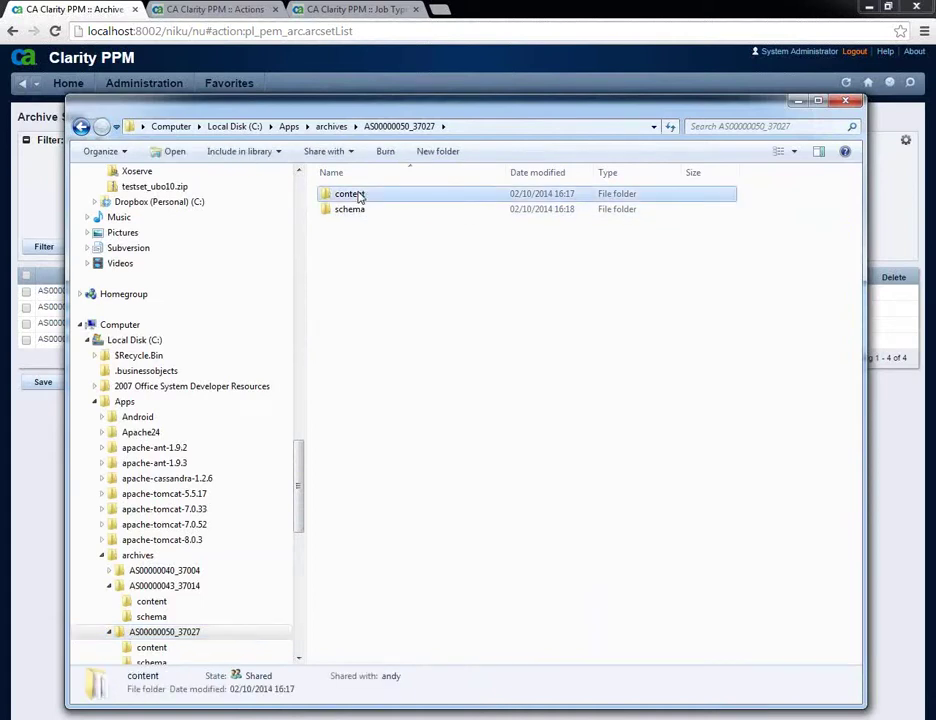
double_click(350, 194)
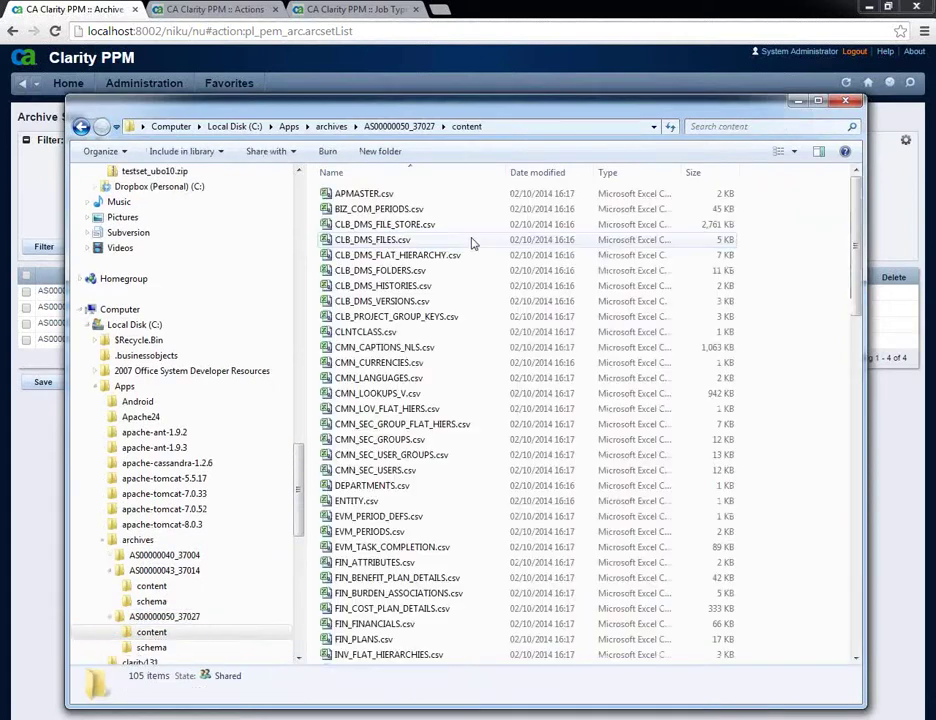
left_click_drag(856, 283, 856, 553)
Open the schema folder inside AS00000050_37027 and look at its XML files.
key("BackSpace")
double_click(348, 212)
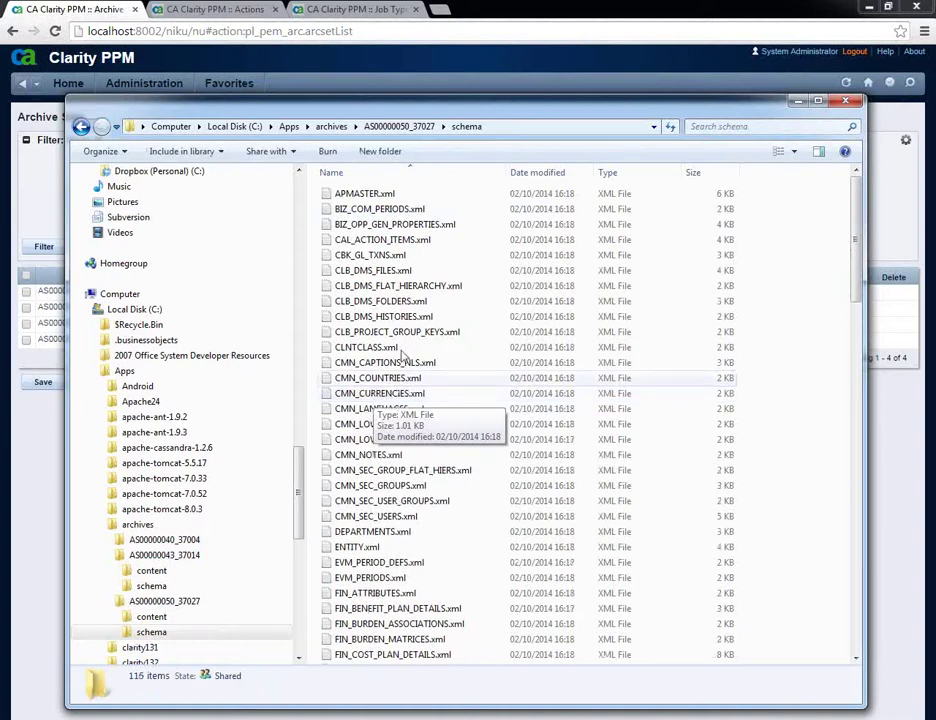
right_click(398, 351)
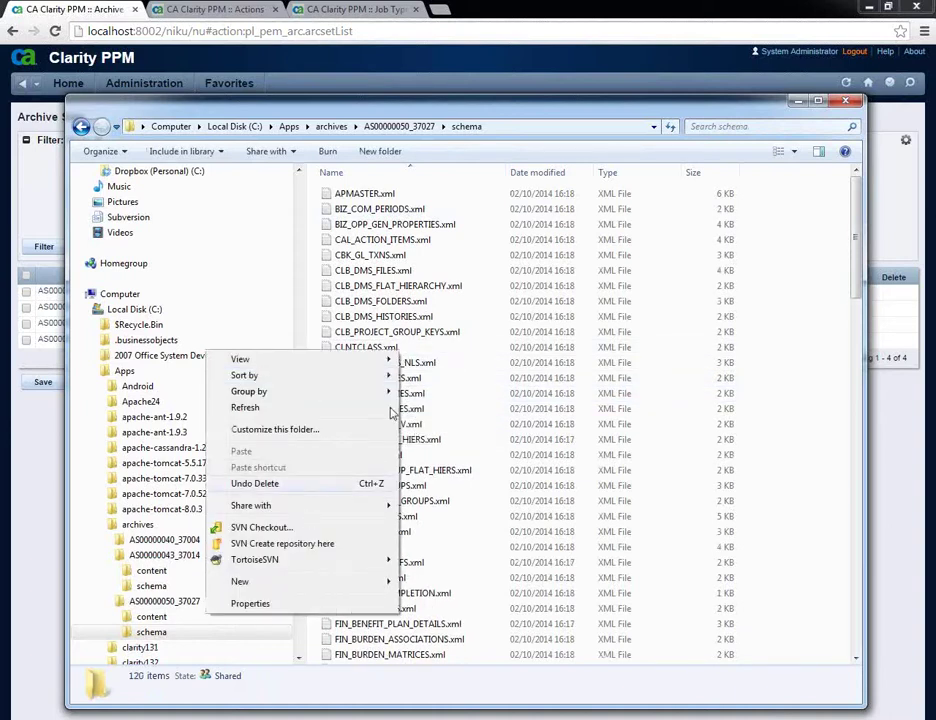
left_click(408, 128)
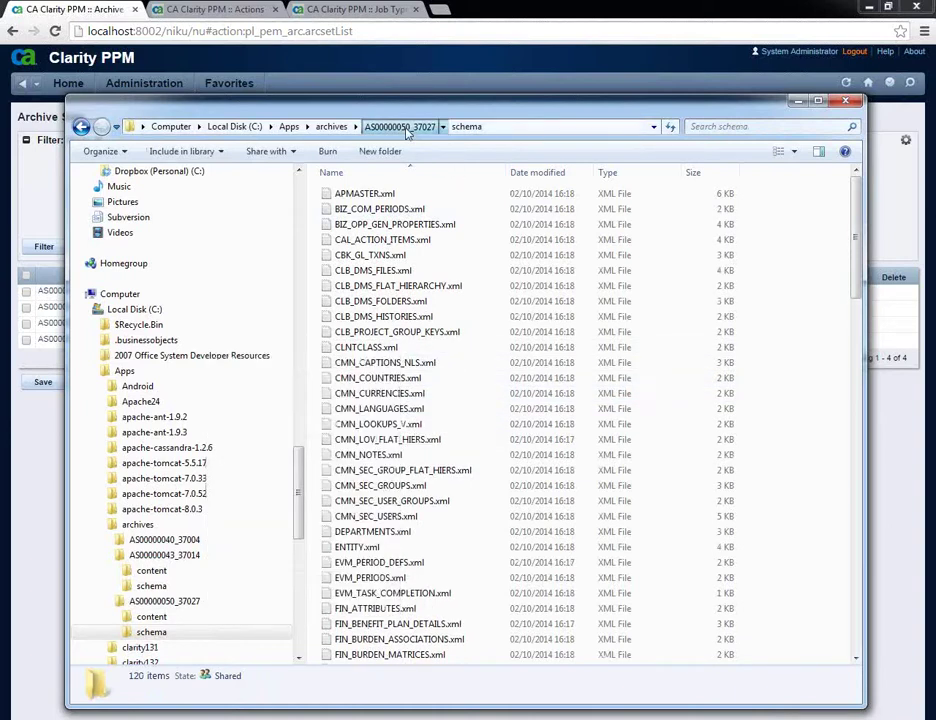
Return to the content folder, view INV_PROJECTS.csv in Excel and close it.
left_click(408, 128)
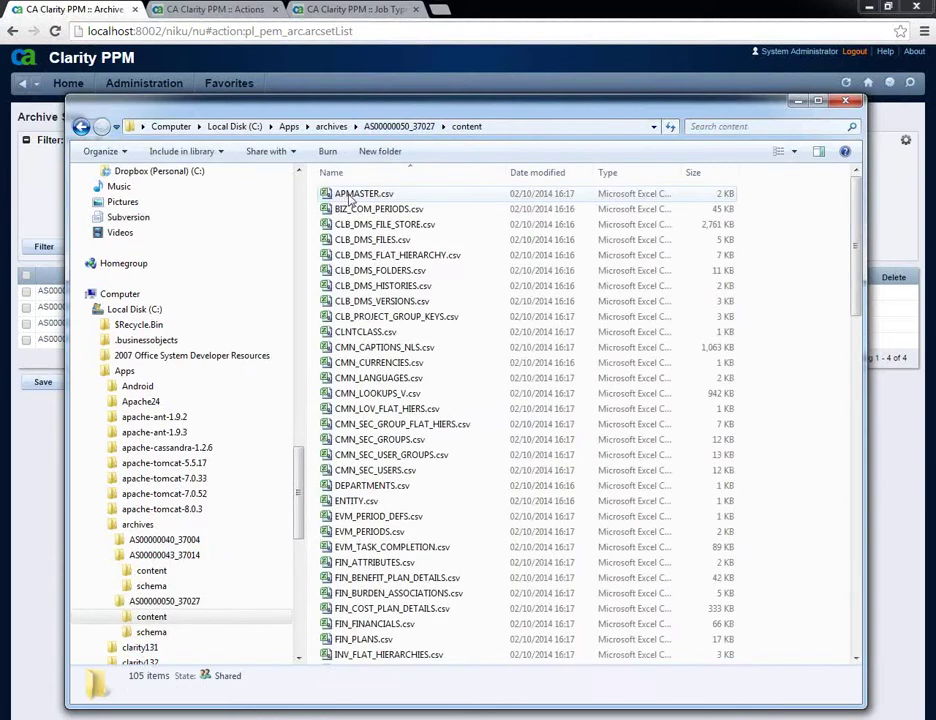
left_click(363, 289)
scroll(363, 290, "down", 1)
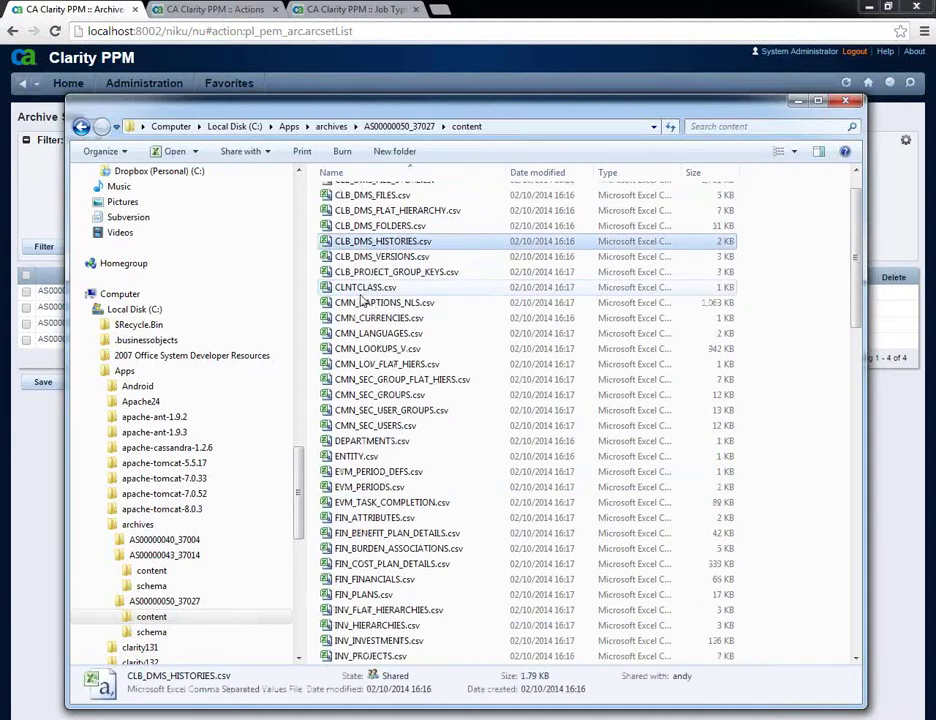
scroll(362, 300, "down", 4)
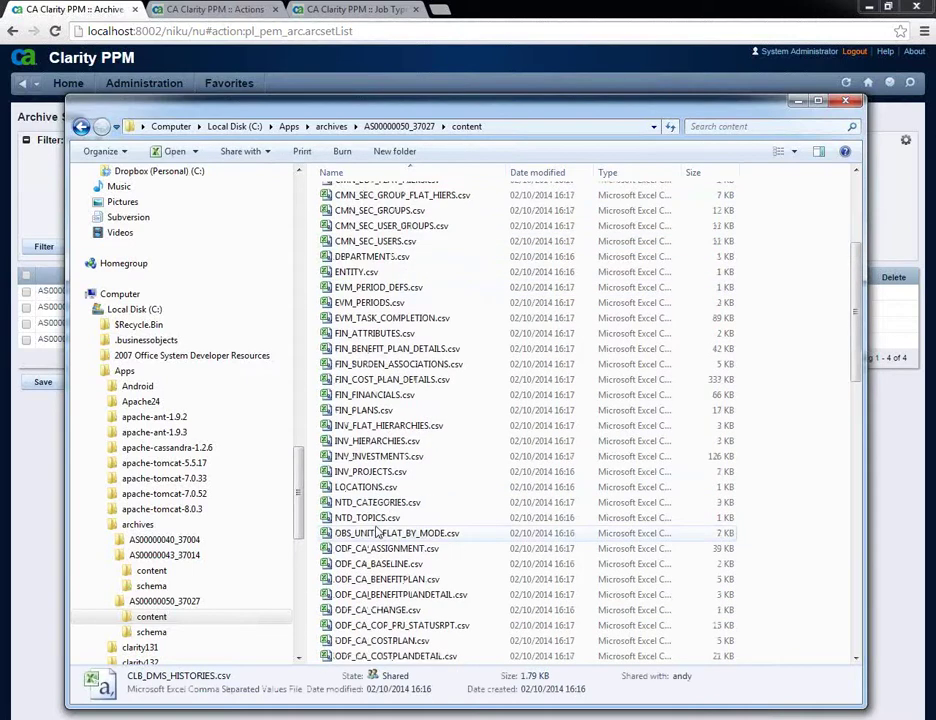
double_click(366, 473)
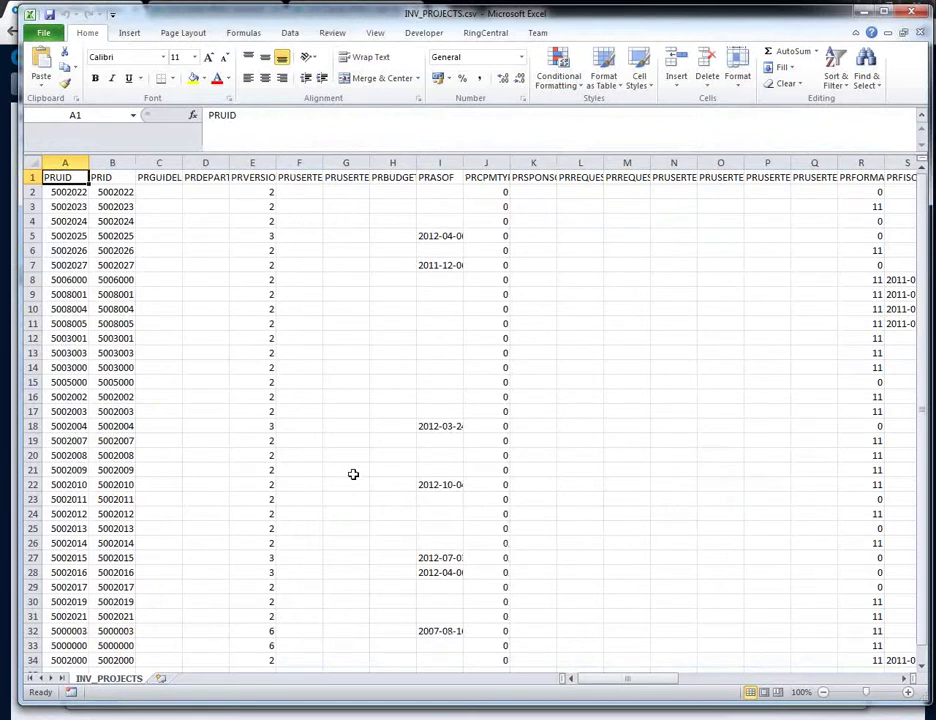
left_click_drag(598, 682, 568, 456)
left_click(920, 32)
left_click(911, 11)
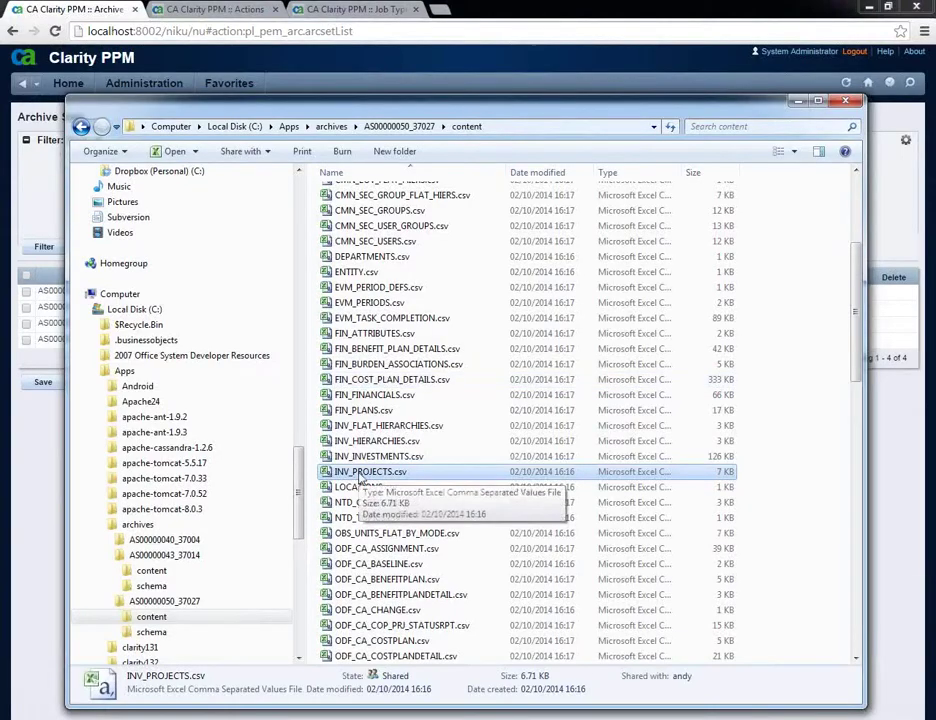
Open PRASSIGNMENT.csv from the content folder in Excel and look across its columns.
scroll(360, 479, "down", 10)
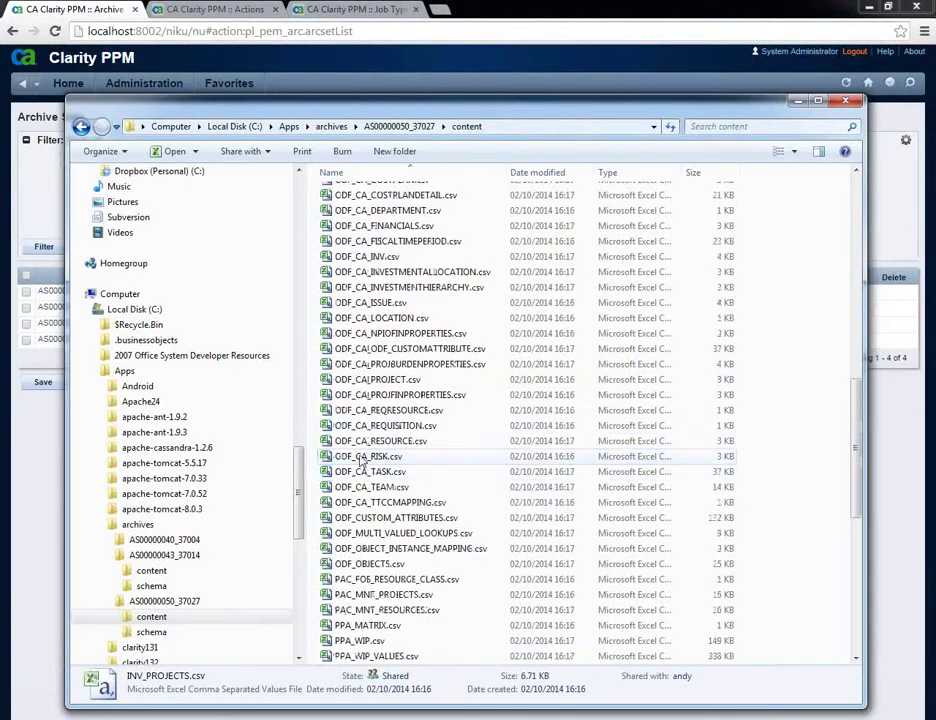
scroll(362, 460, "down", 5)
left_click(362, 440)
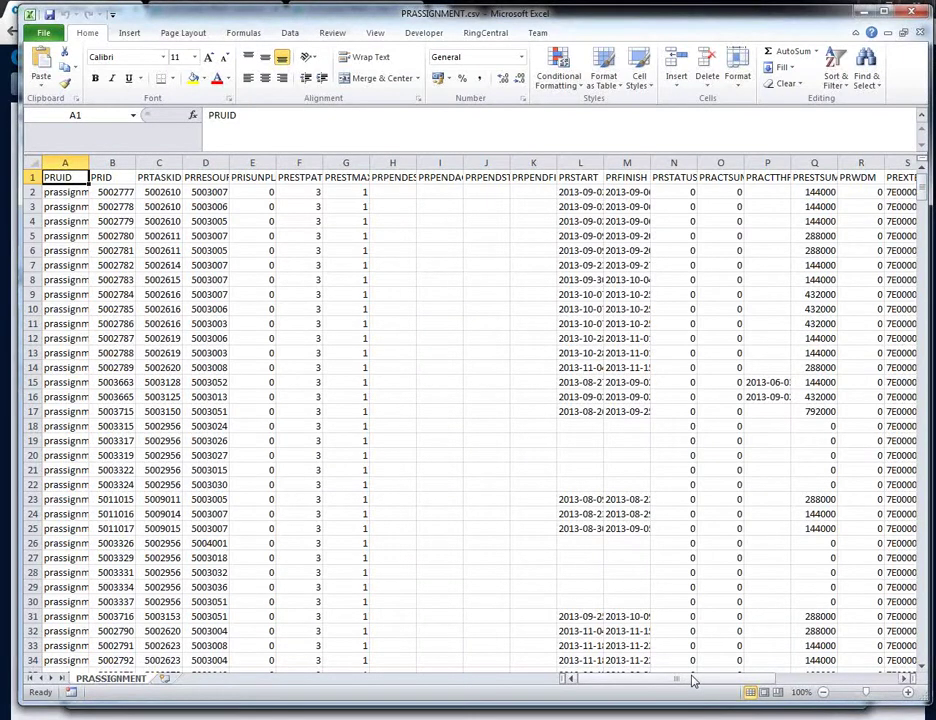
left_click_drag(693, 680, 752, 676)
Widen the PREXTENSION column to inspect its values, and close PRASSIGNMENT.csv without saving.
left_click(626, 192)
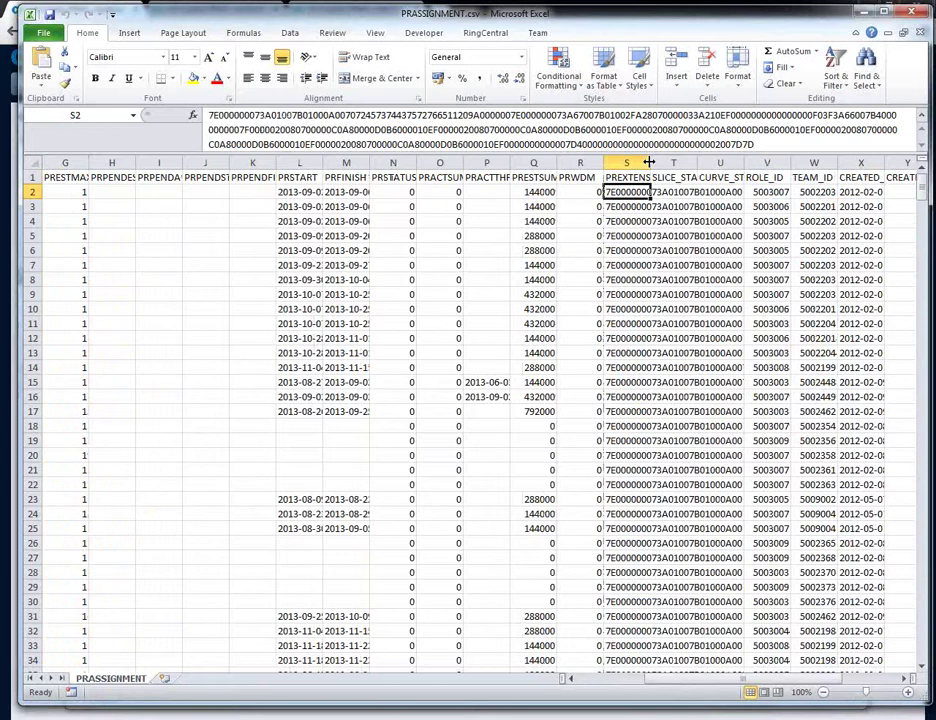
left_click_drag(649, 162, 733, 163)
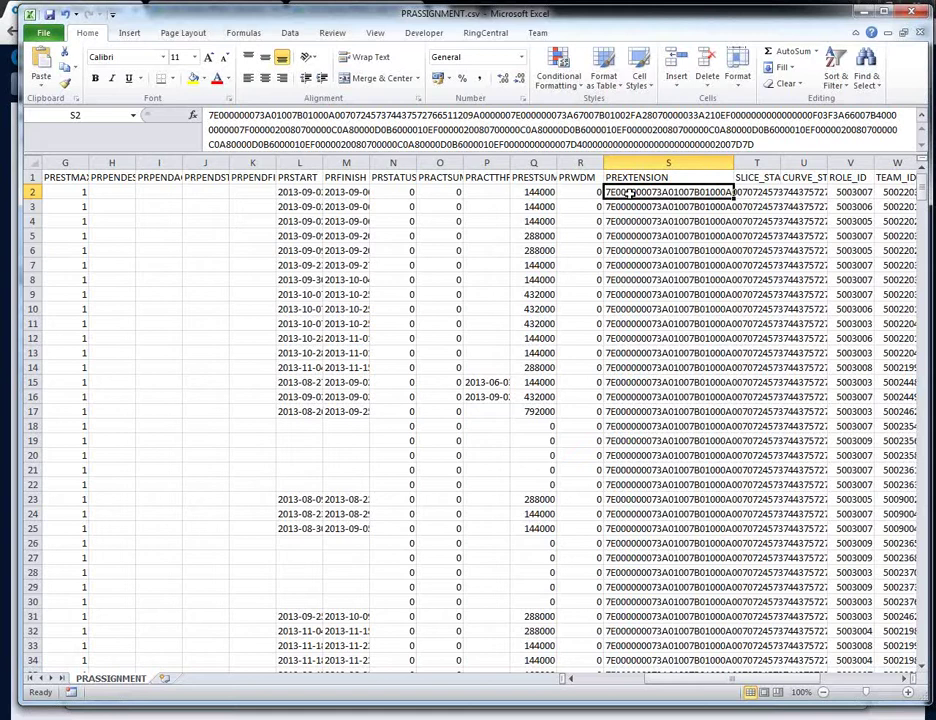
left_click(909, 16)
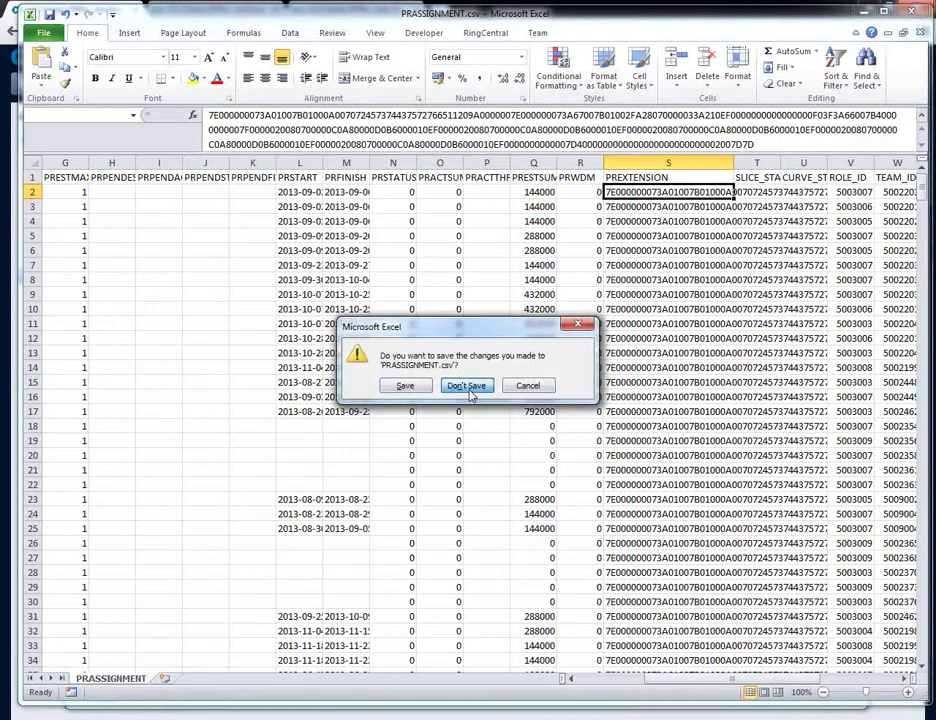
left_click(469, 390)
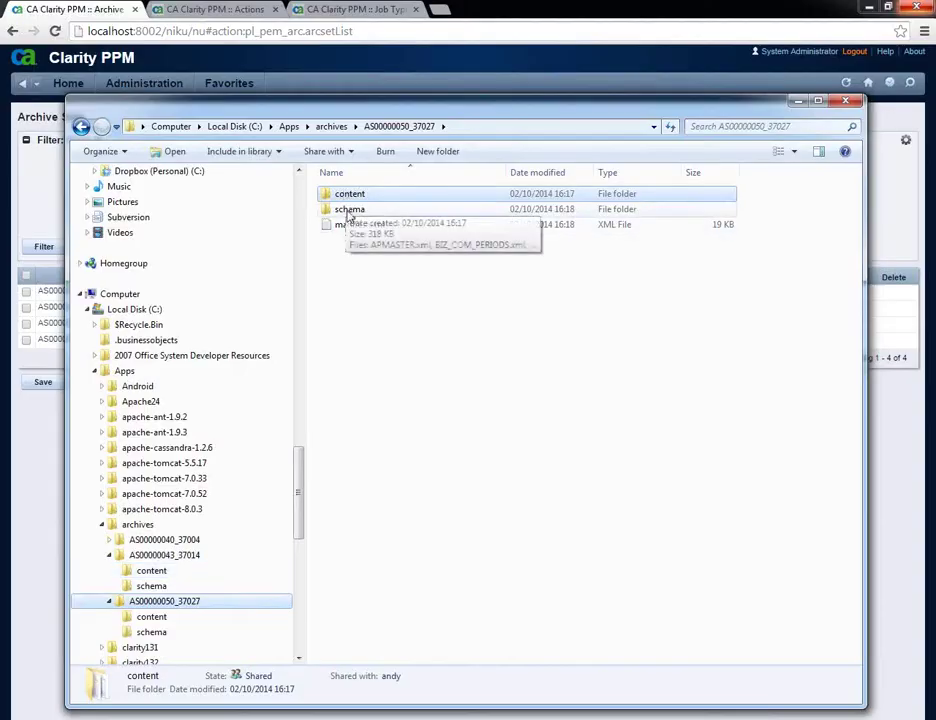
Open manifest.xml from the AS00000050_37027 folder in Notepad++ and examine the archived project instance entries.
left_click(351, 226)
right_click(351, 226)
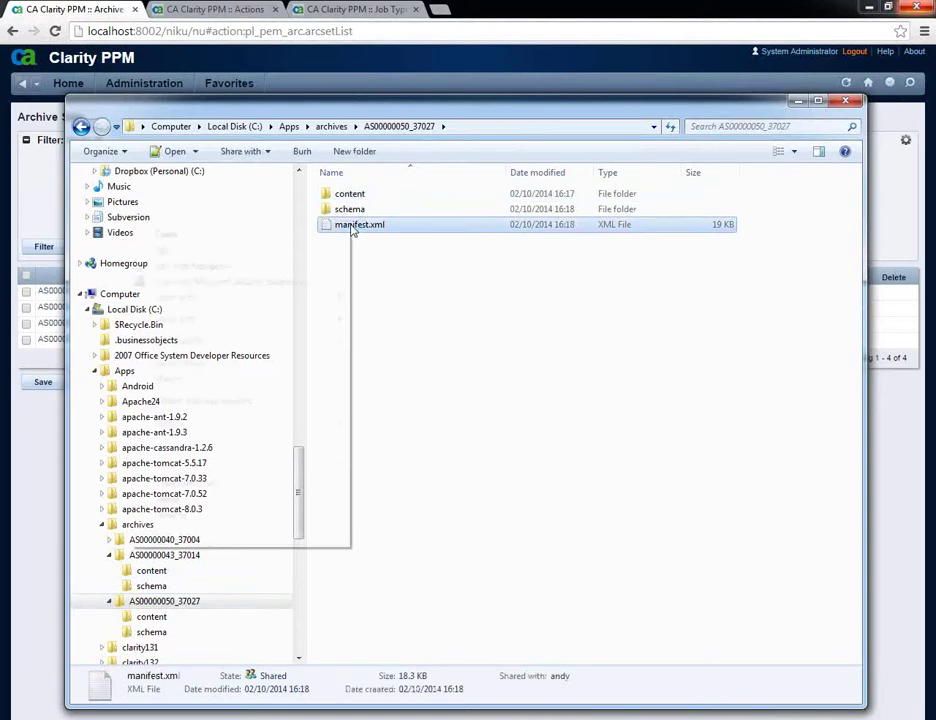
left_click(265, 266)
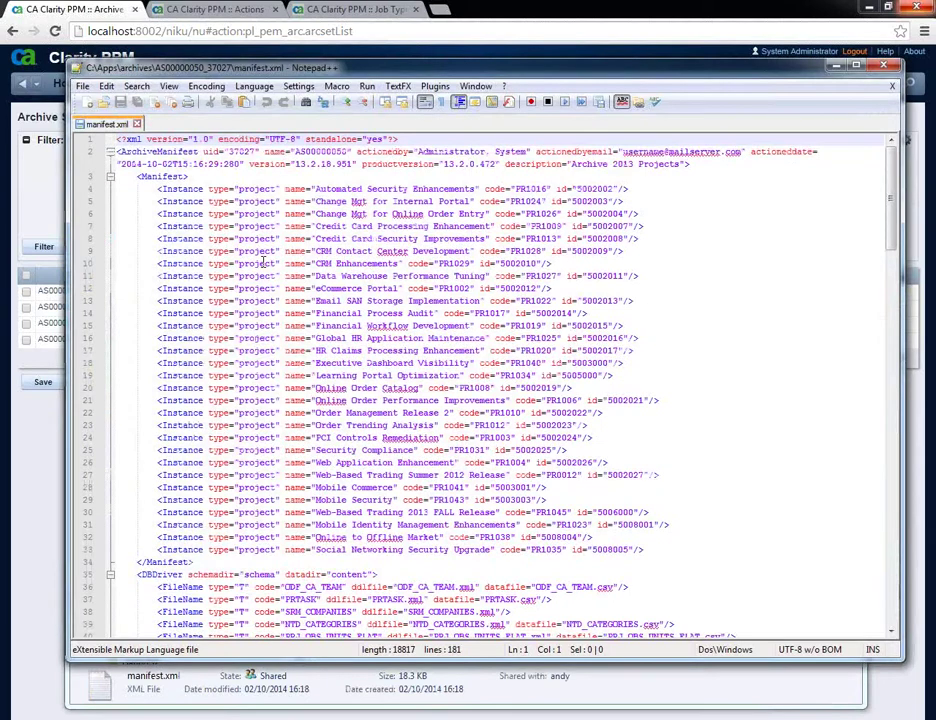
left_click_drag(116, 188, 116, 558)
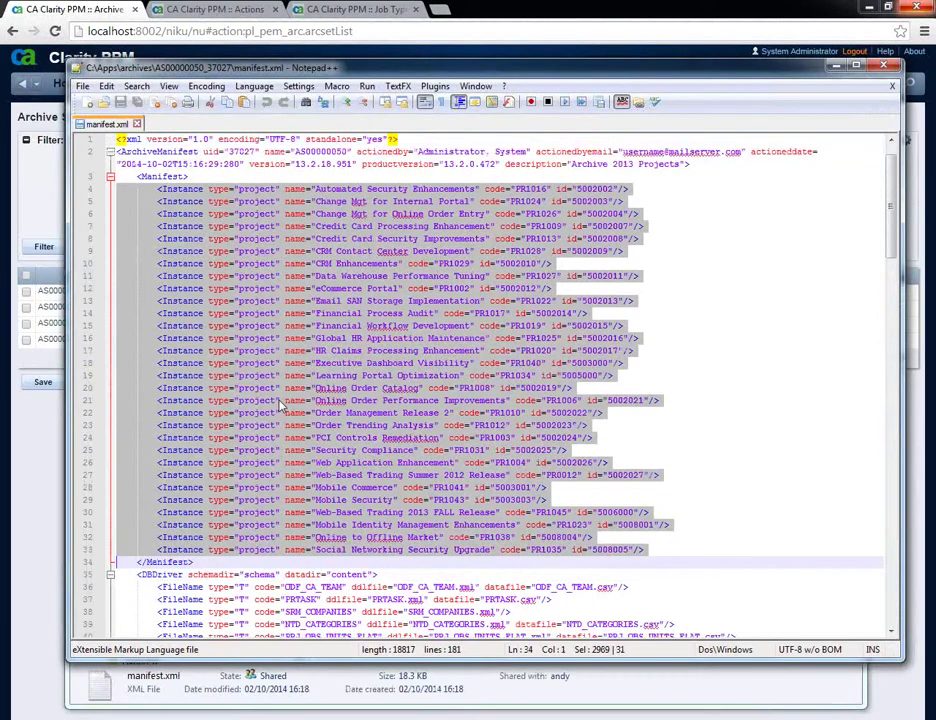
scroll(281, 404, "down", 2)
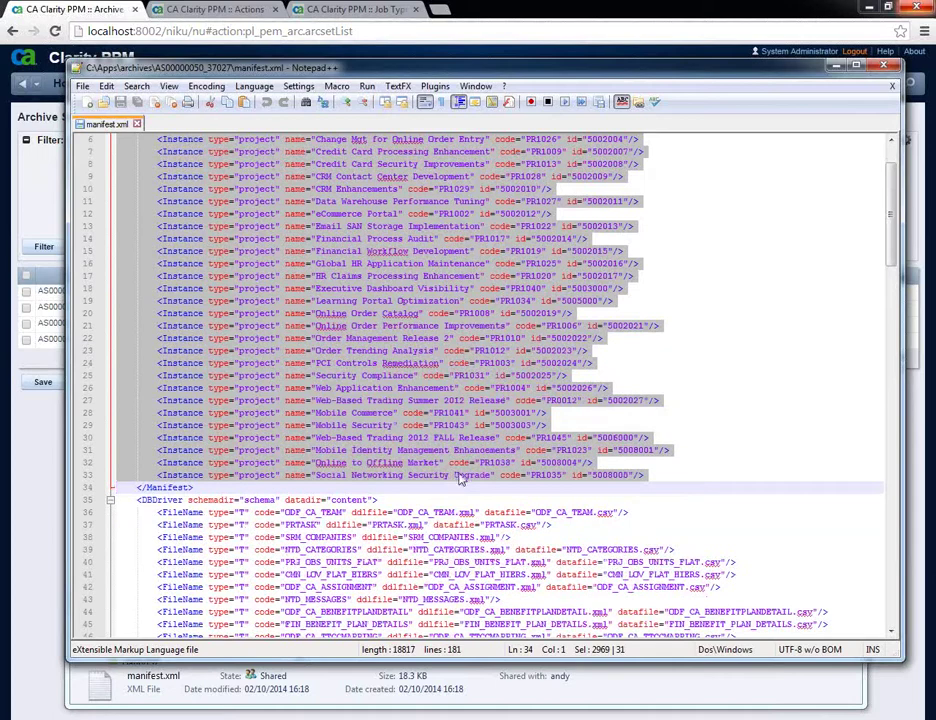
double_click(604, 476)
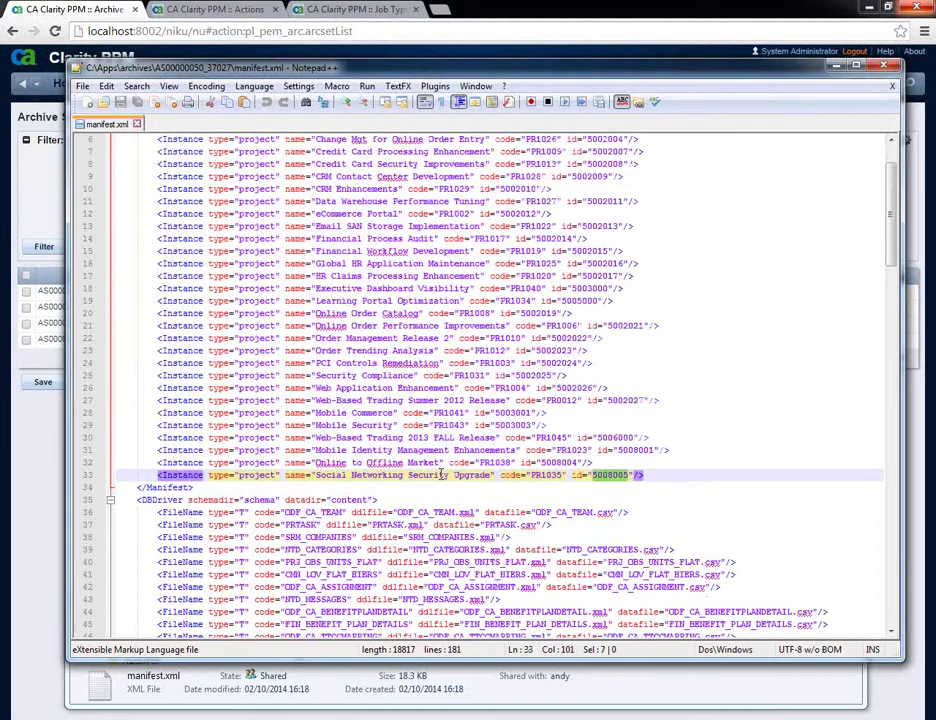
Examine the DBDriver section of manifest.xml, highlighting the ODF_CA_TEAM schema and data file names and the SRM_COMPANIES table code.
scroll(441, 476, "down", 1)
scroll(441, 476, "down", 4)
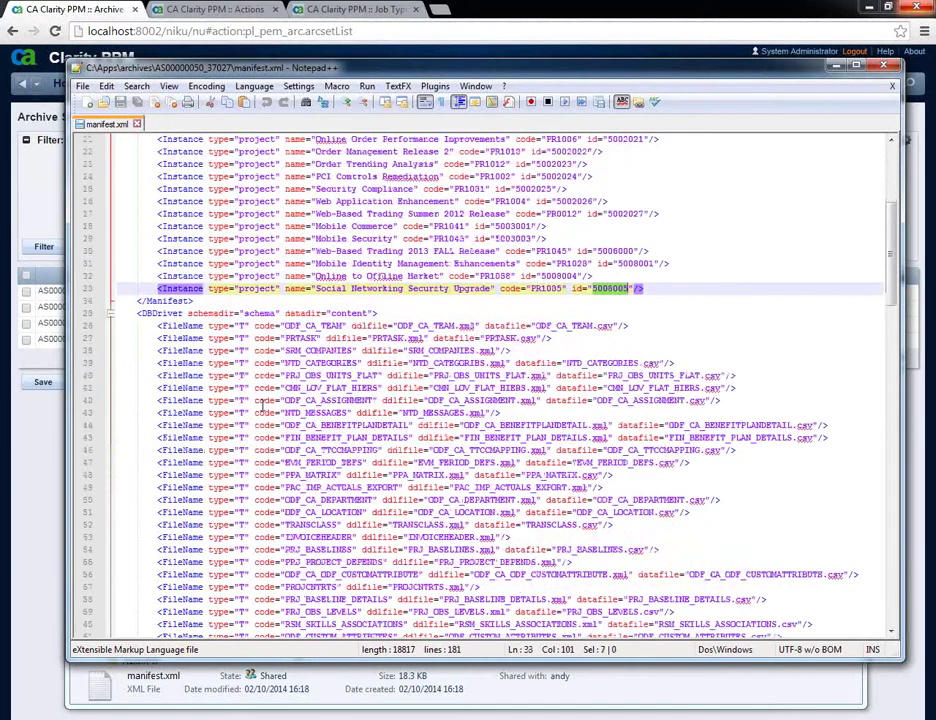
scroll(262, 405, "down", 3)
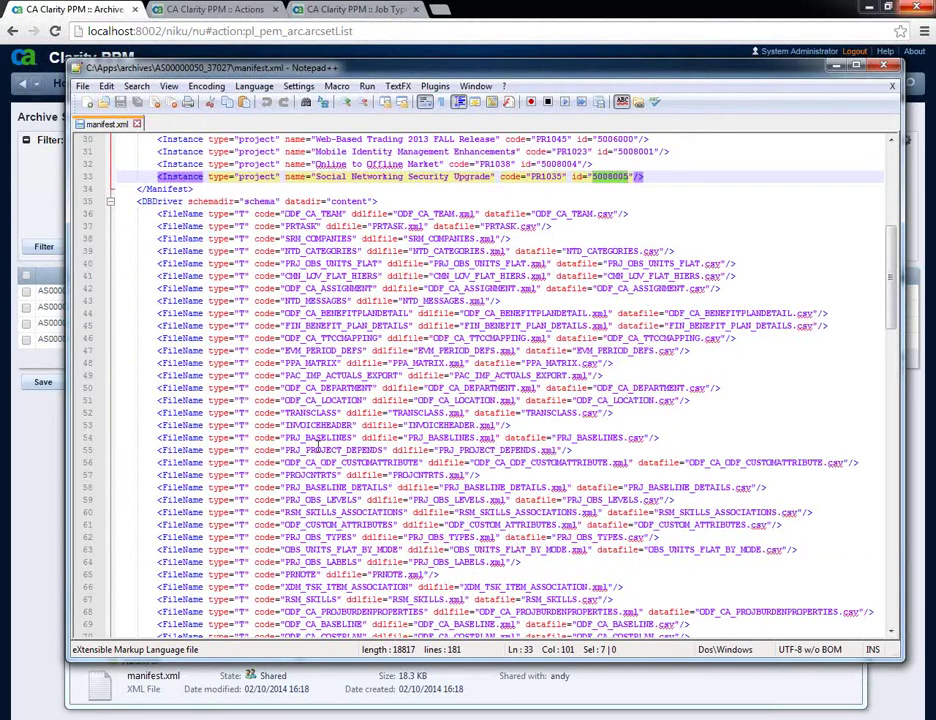
left_click_drag(398, 213, 479, 212)
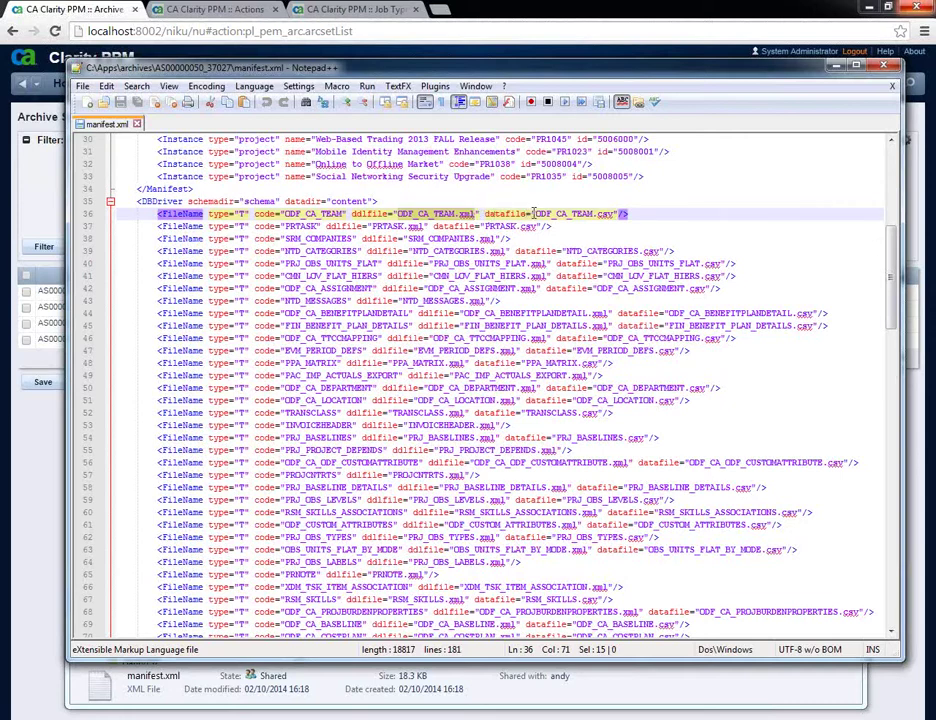
left_click_drag(534, 214, 614, 219)
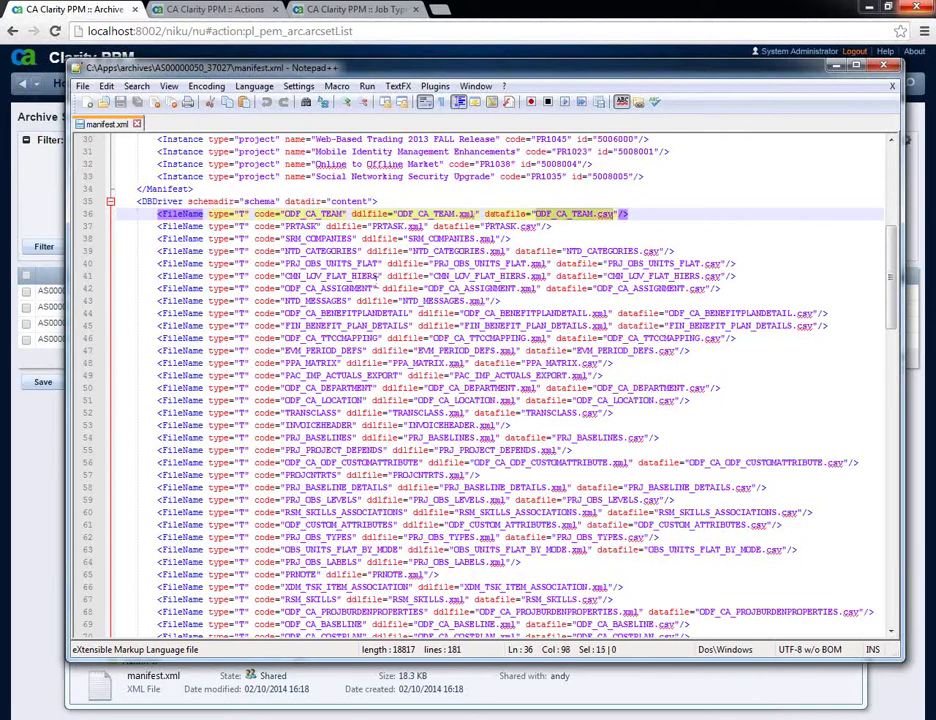
double_click(390, 239)
left_click(397, 239)
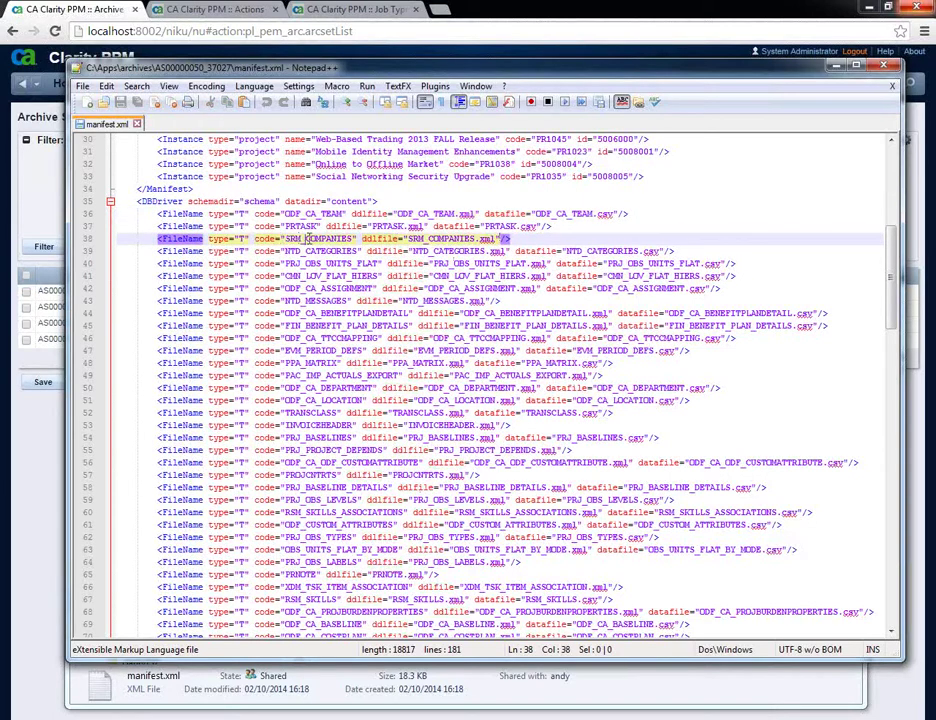
double_click(309, 239)
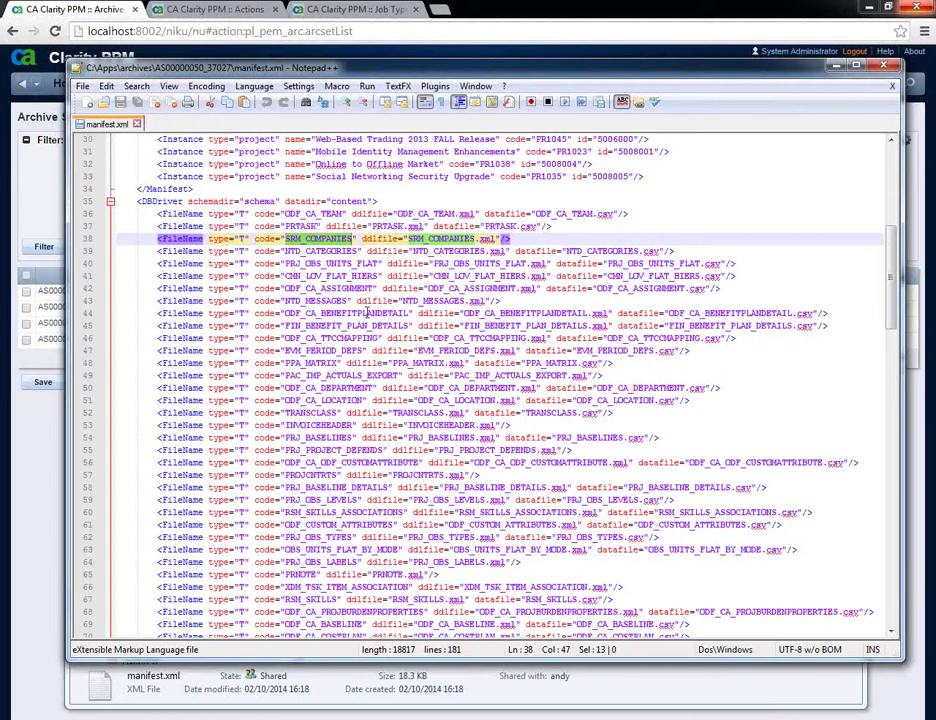
Look through the DBDriver file entries from PPA_MATRIX onward, and minimize Notepad++.
left_click(312, 363)
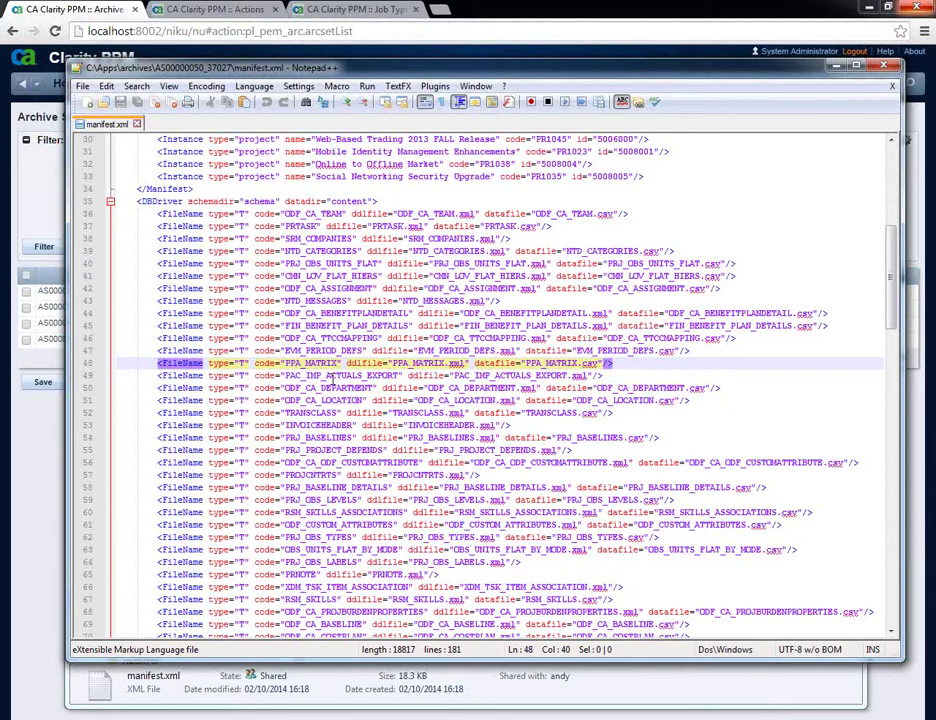
scroll(330, 376, "down", 1)
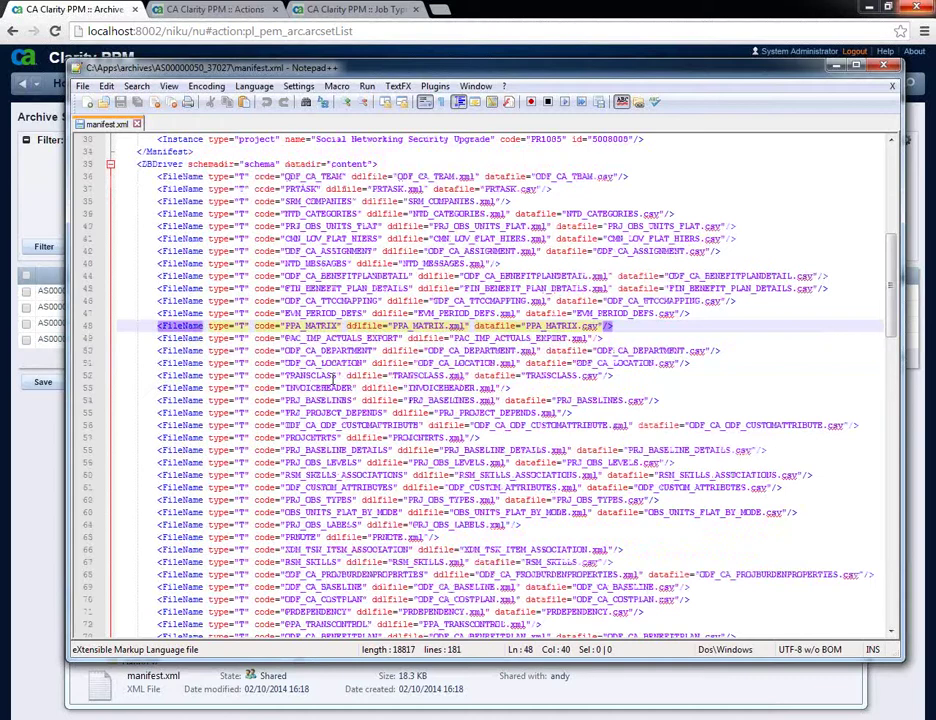
scroll(360, 376, "down", 2)
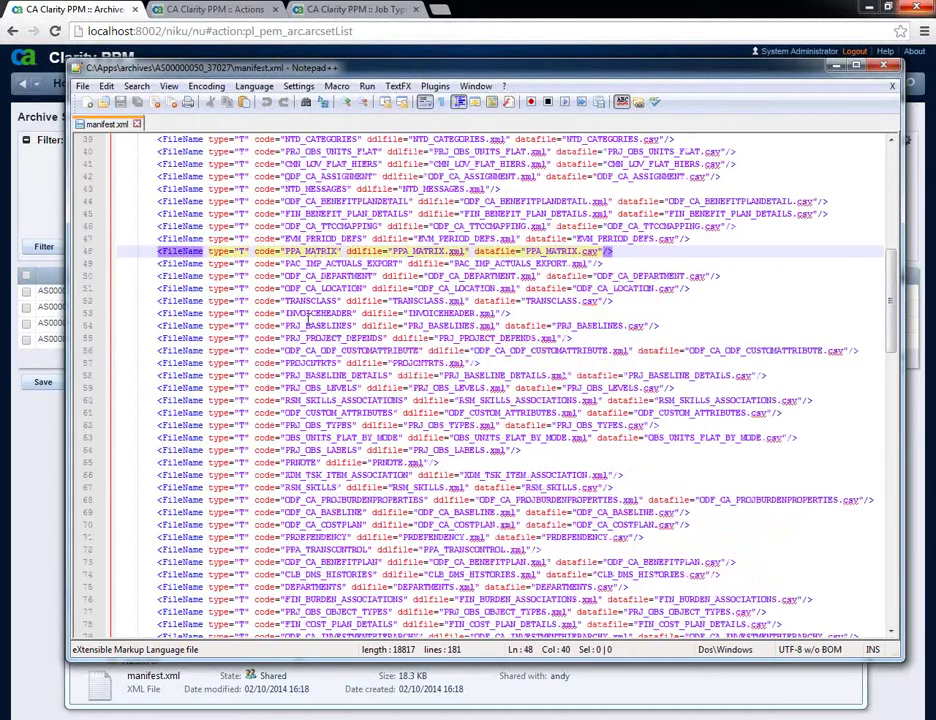
scroll(307, 320, "down", 1)
scroll(307, 318, "down", 4)
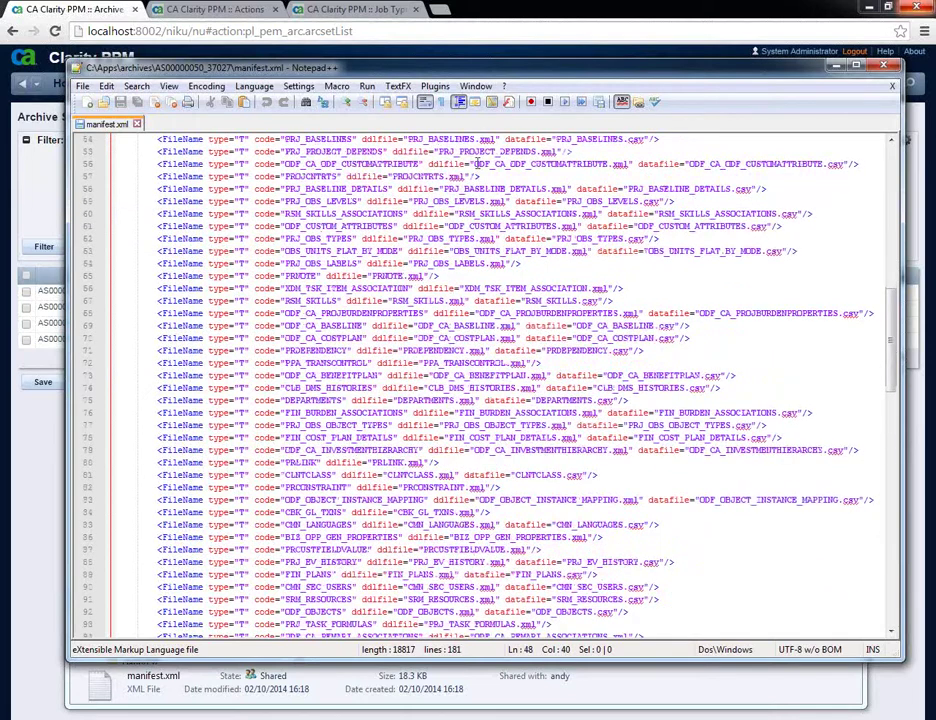
left_click(831, 68)
Open the audit file AS00000050_37027.xml from the archives folder in Notepad++.
left_click(166, 556)
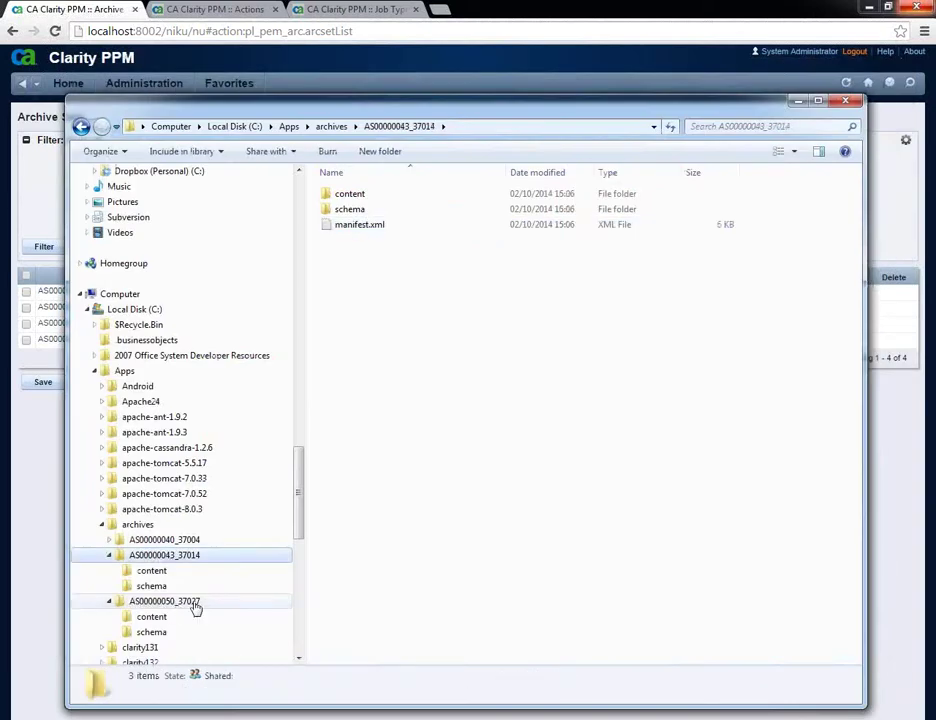
left_click(136, 524)
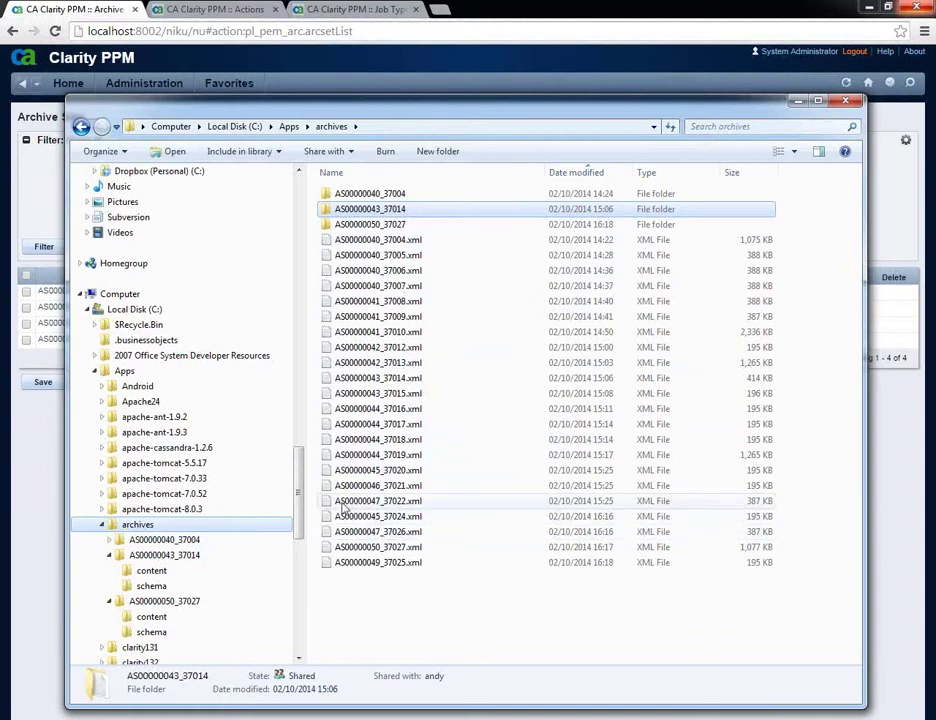
left_click(378, 548)
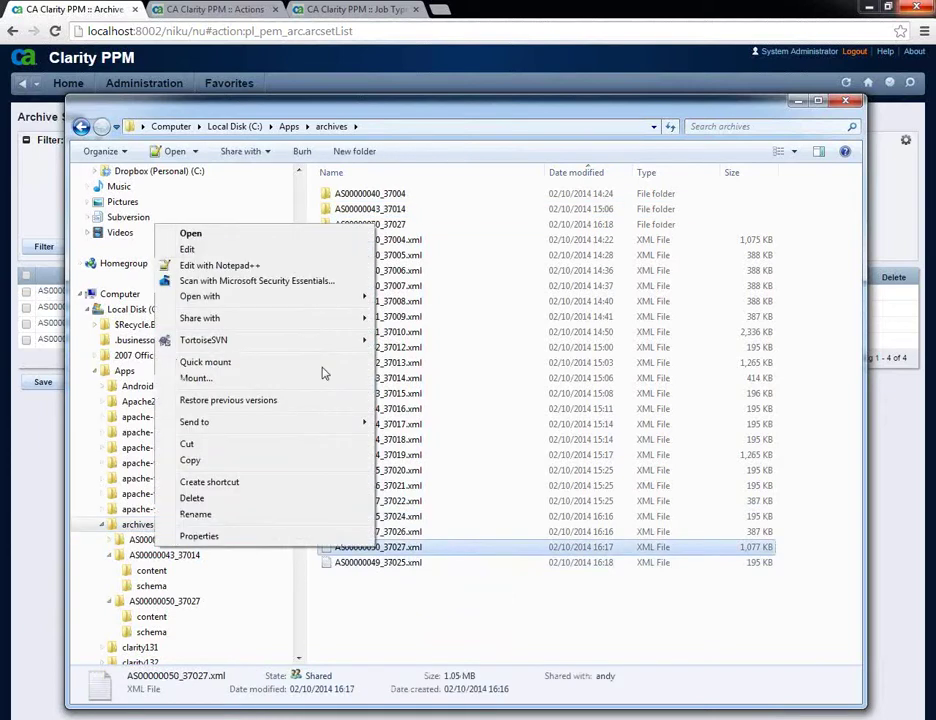
left_click(291, 265)
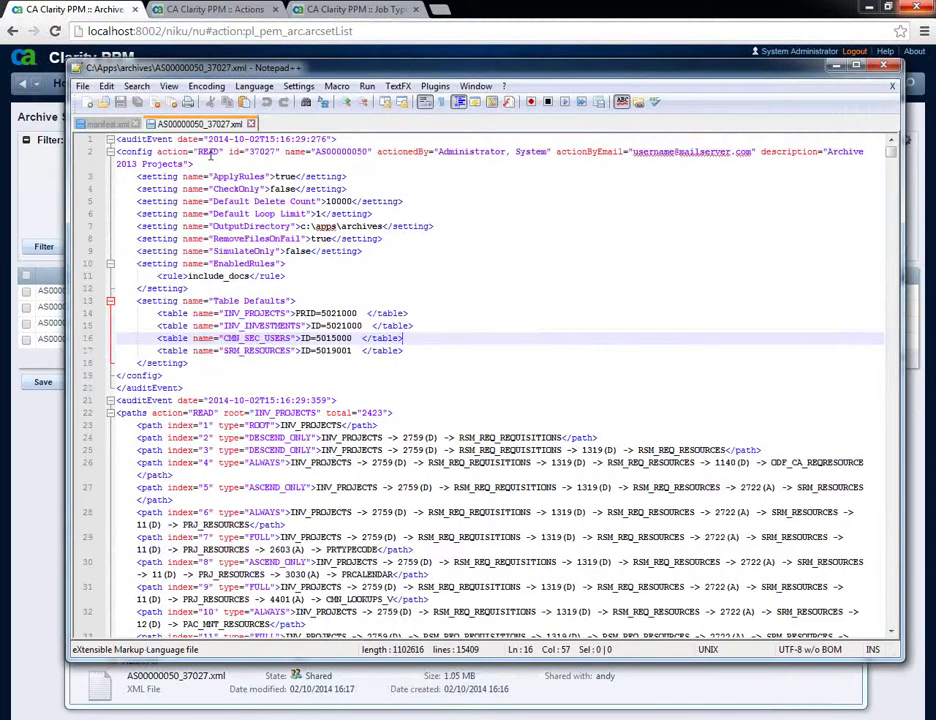
Inspect the audit file's configuration block, including the action, the archive set name and the Table Defaults IDs.
left_click(210, 153)
double_click(341, 151)
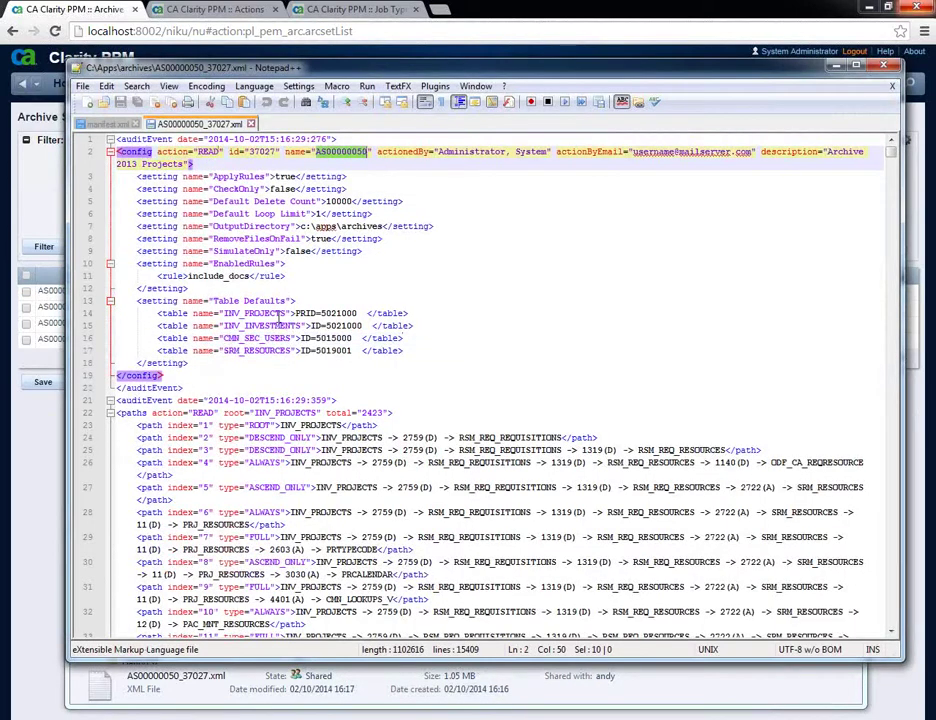
left_click(321, 325)
left_click(321, 338)
left_click(321, 350)
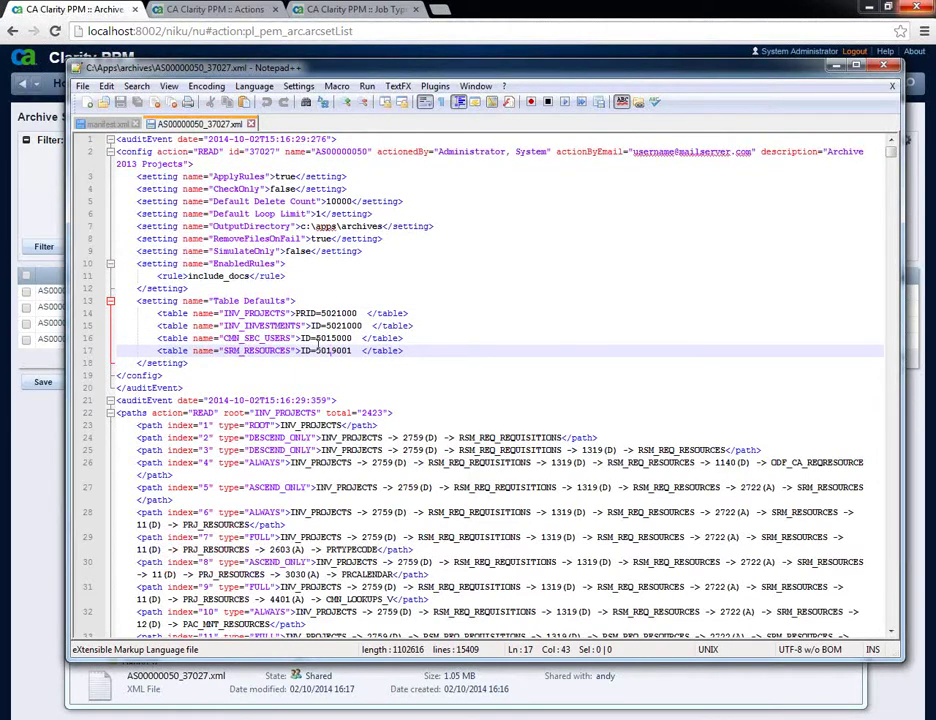
Look through the audit file's path and SQL execution entries, and close the file and Notepad++.
scroll(316, 345, "down", 2)
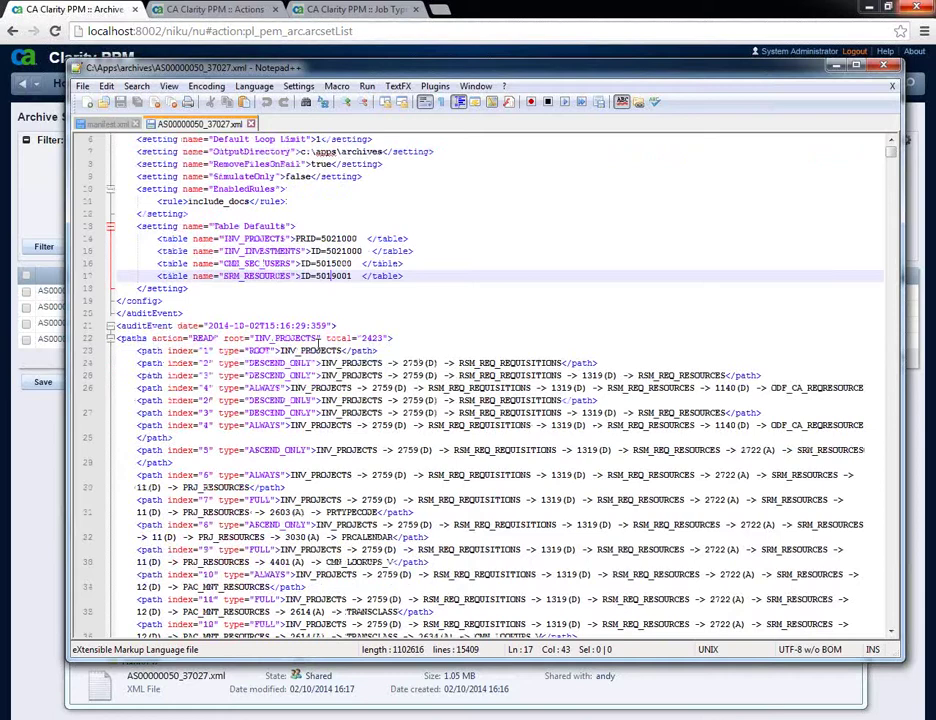
scroll(319, 345, "down", 2)
left_click_drag(890, 150, 890, 606)
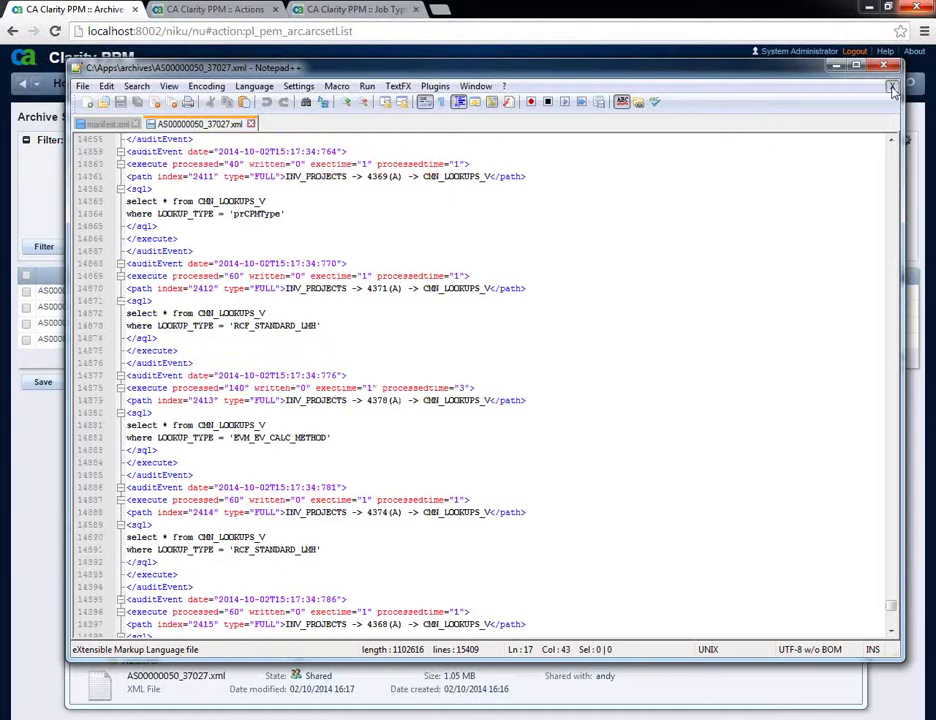
left_click(893, 89)
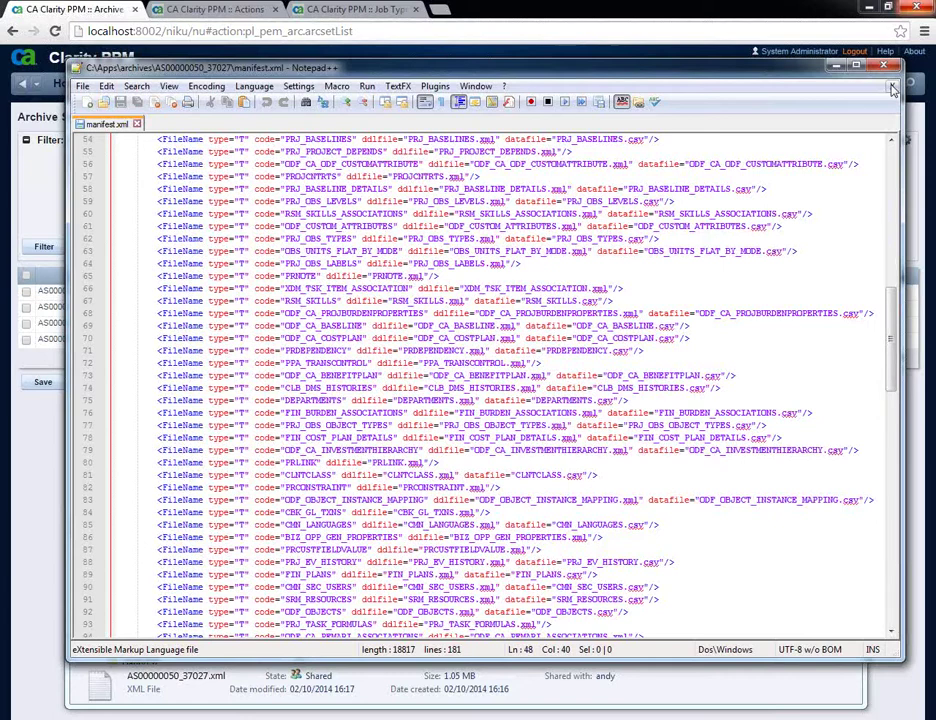
left_click(883, 66)
Refresh the Archive Sets list, view the check error for Resource Delete - Assigned, and return to the list.
left_click(40, 247)
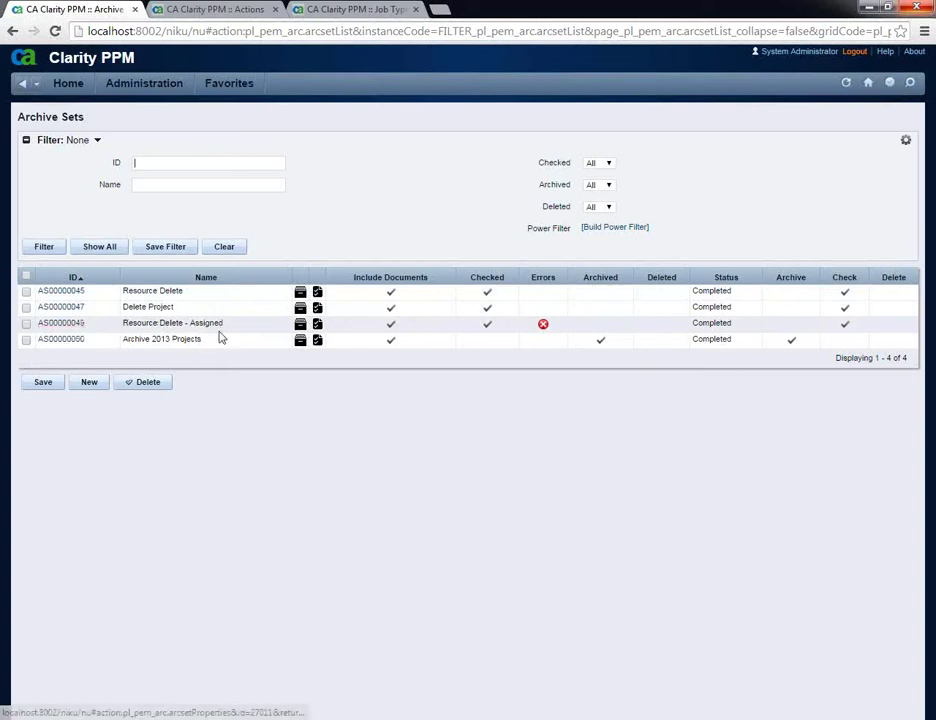
left_click(543, 326)
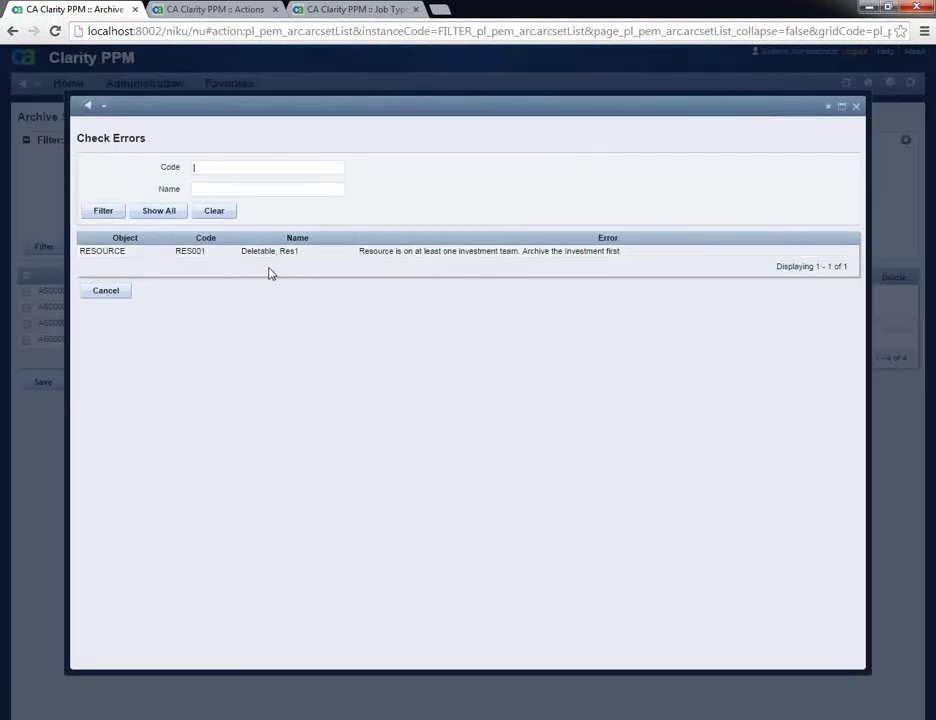
left_click_drag(359, 251, 629, 255)
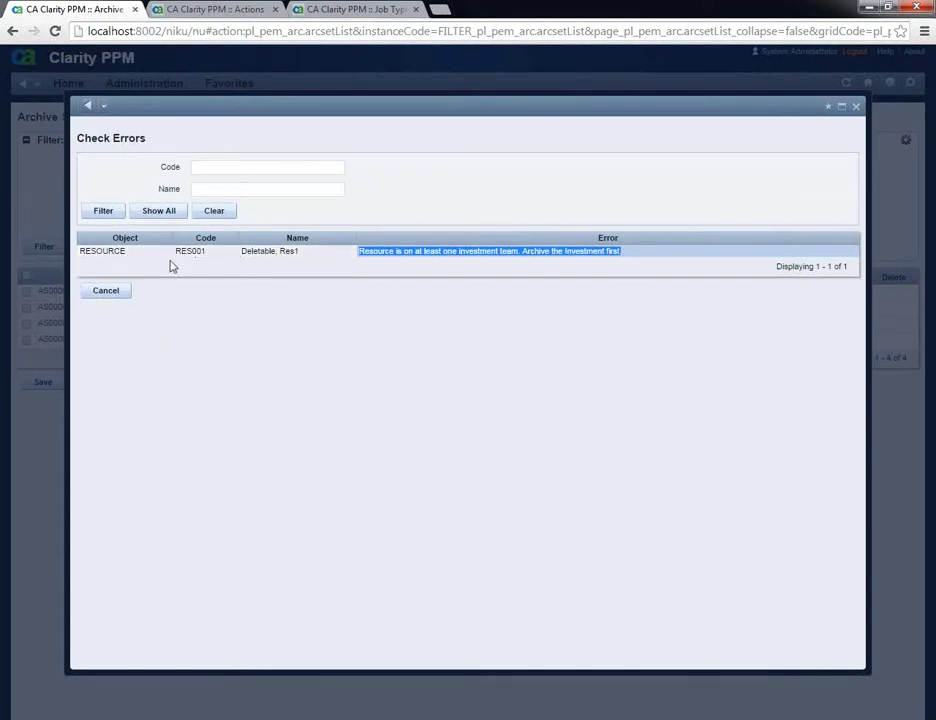
left_click(104, 291)
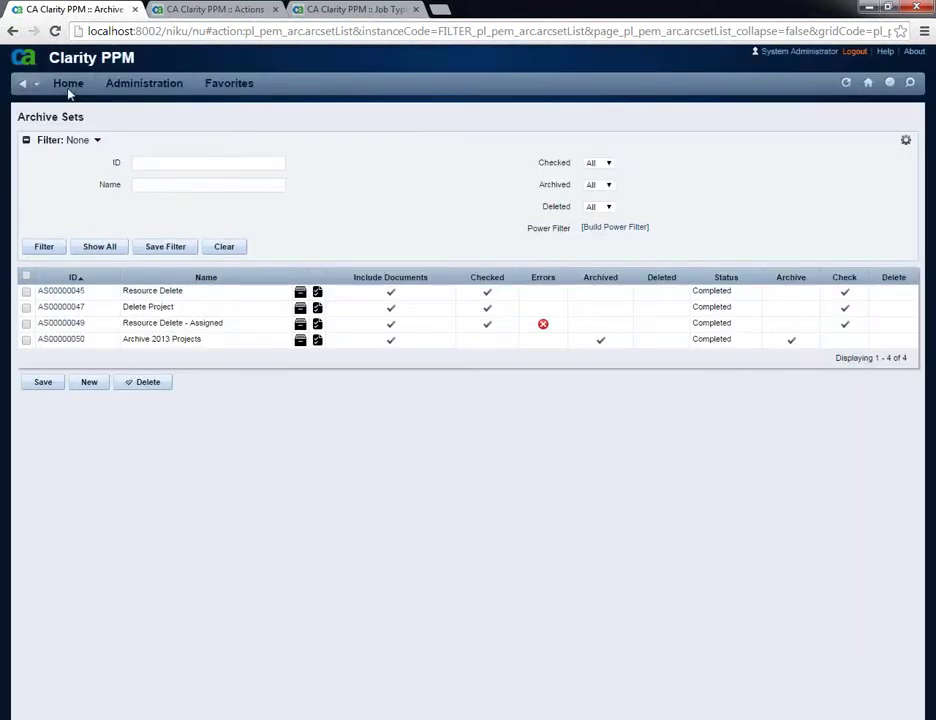
Open resource RES001 from the Resource List and go to its allocations.
mouse_move(68, 92)
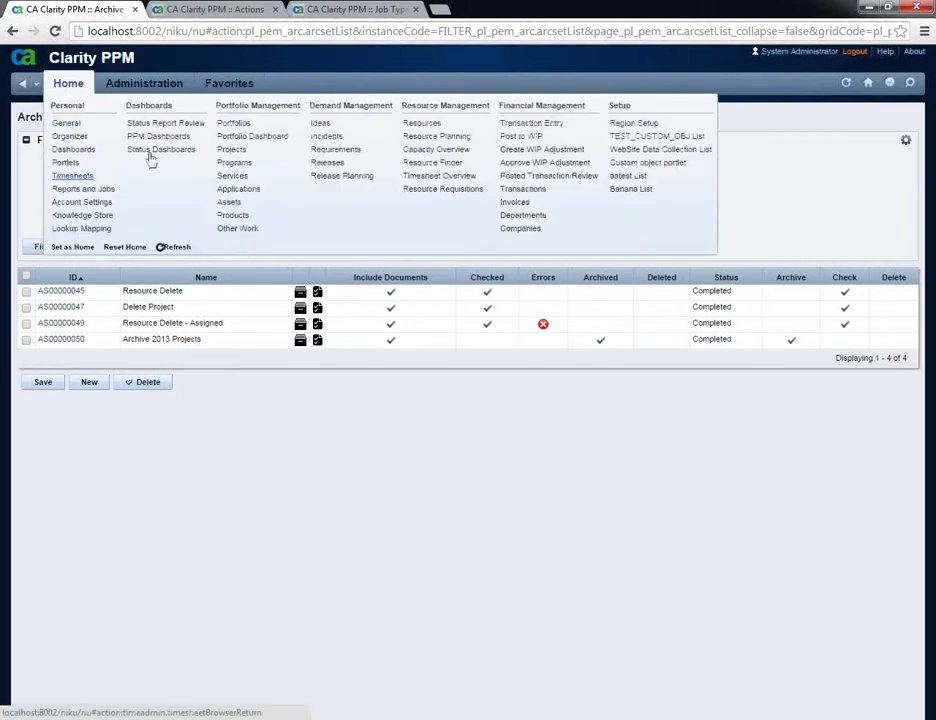
left_click(413, 124)
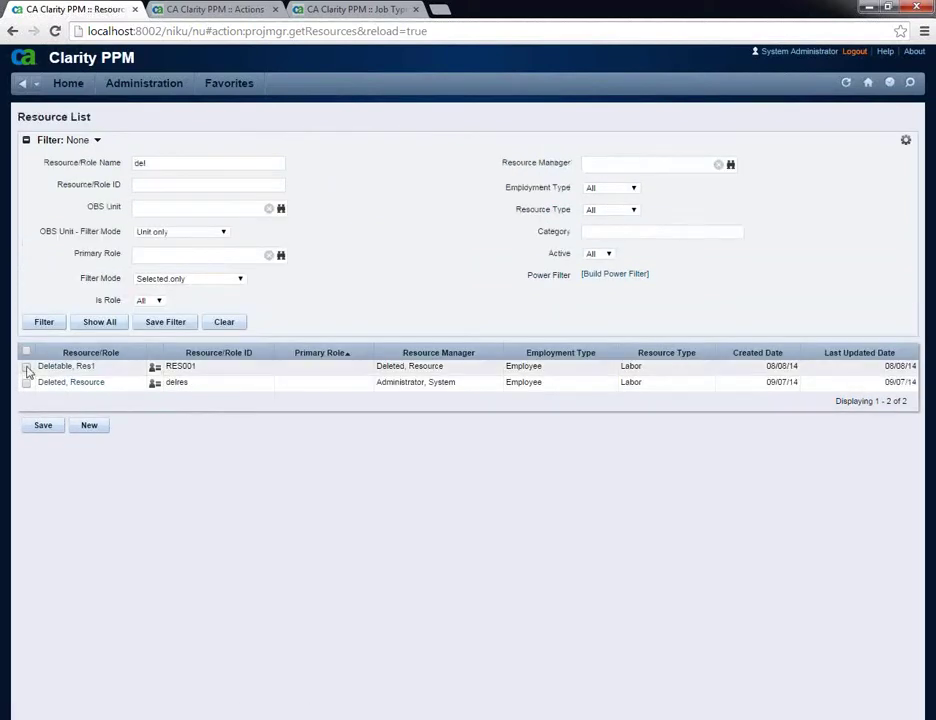
left_click(67, 369)
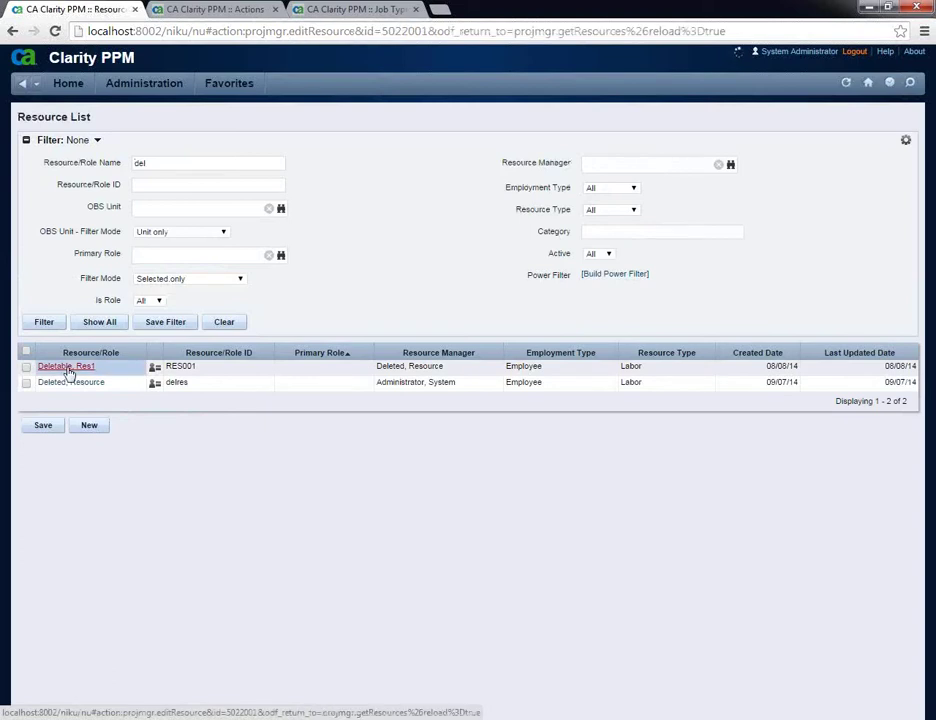
left_click(174, 114)
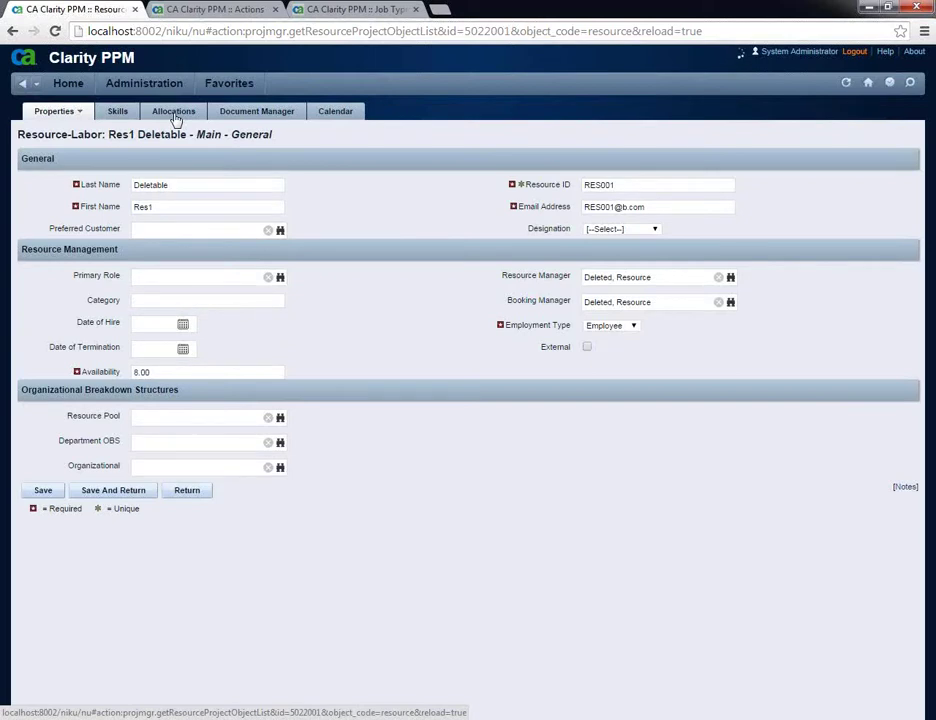
Try to remove the 4G Upgrade Readiness investment from the allocations of resource RES001.
left_click(30, 198)
left_click(150, 255)
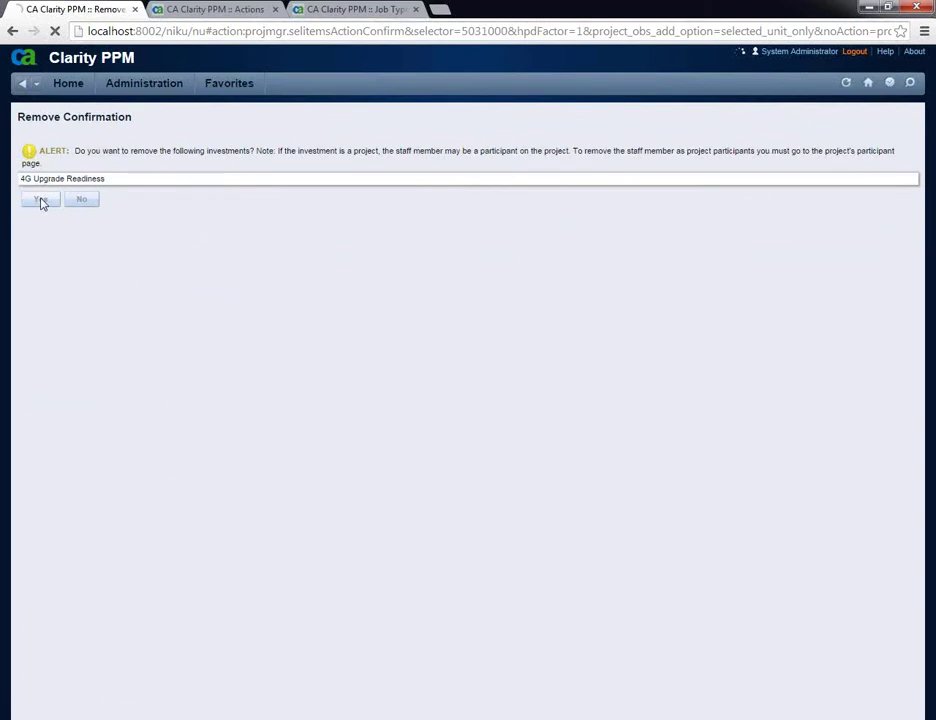
left_click(41, 201)
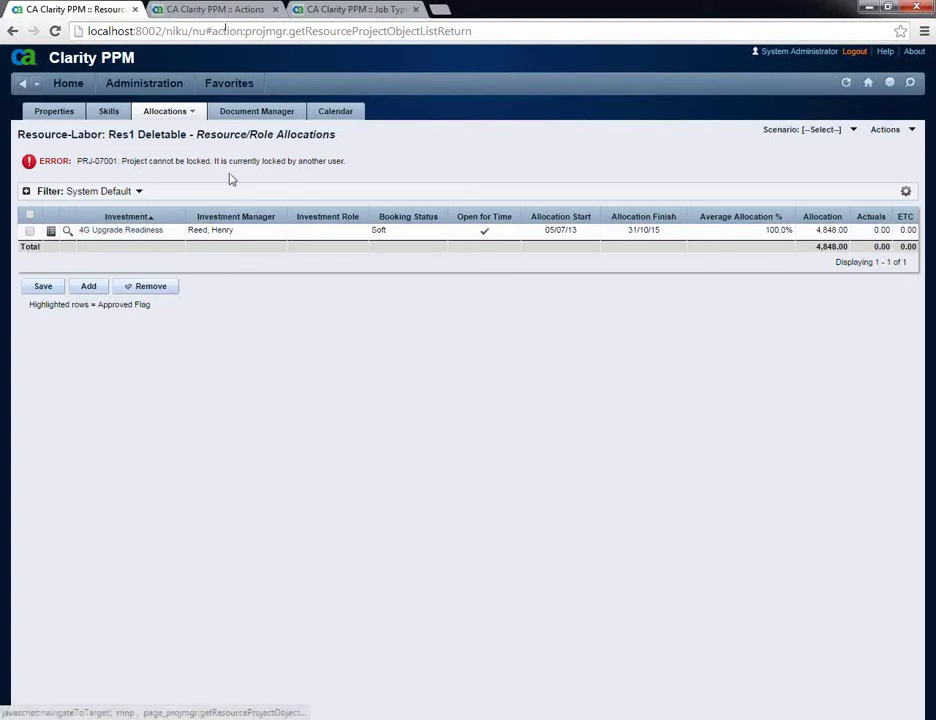
Unlock the tentative schedule of the 4G Upgrade Readiness project from the resource's allocations and close the project window.
left_click(121, 231)
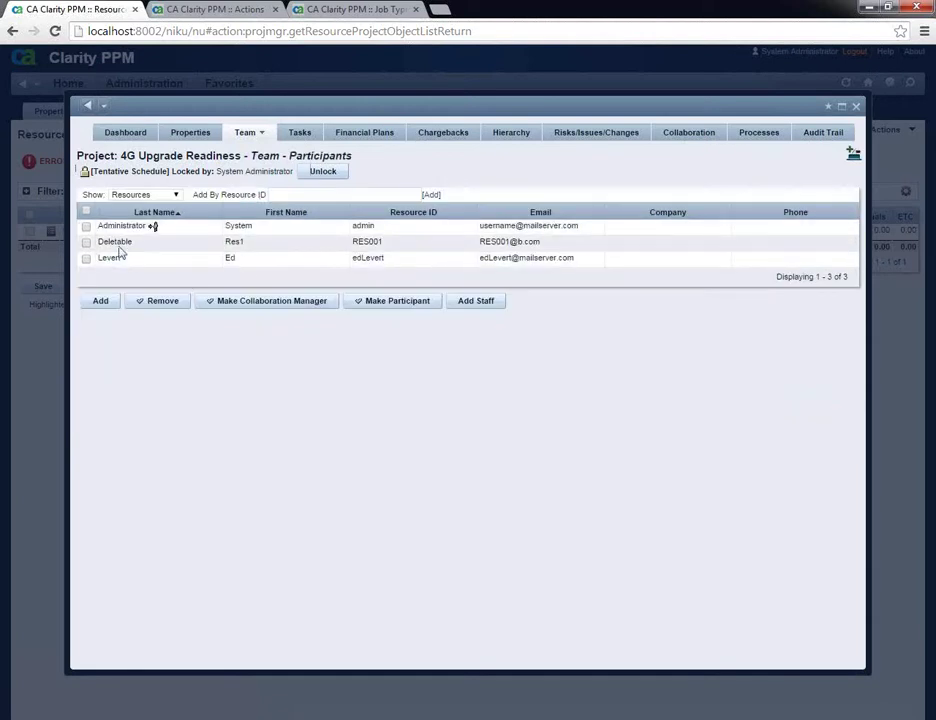
left_click(319, 175)
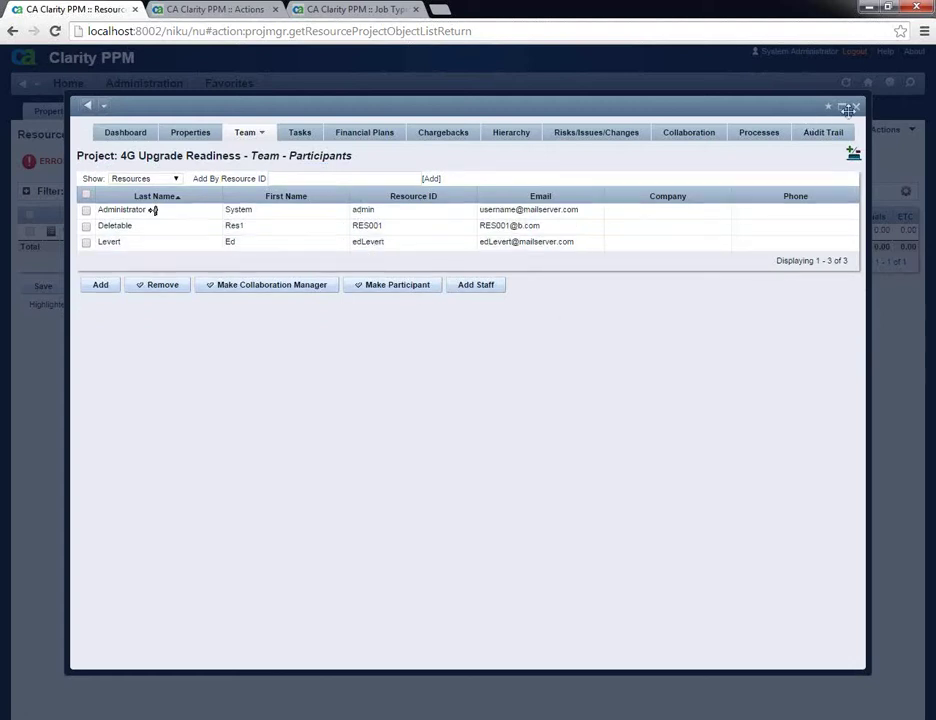
left_click(855, 108)
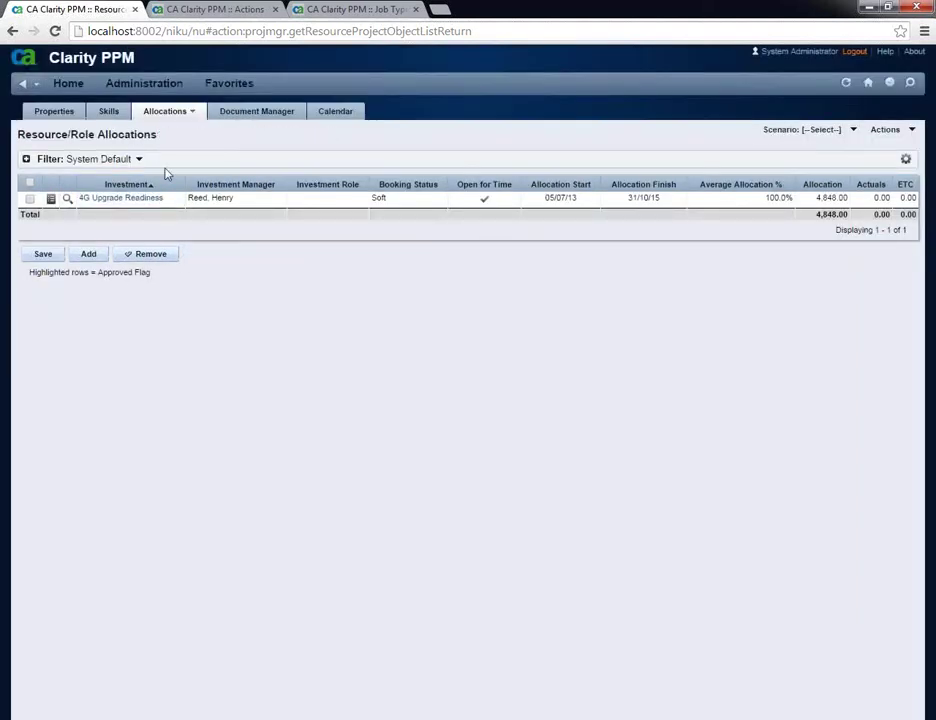
Switch to the archive Actions page and open the Archive Sets list.
left_click(204, 10)
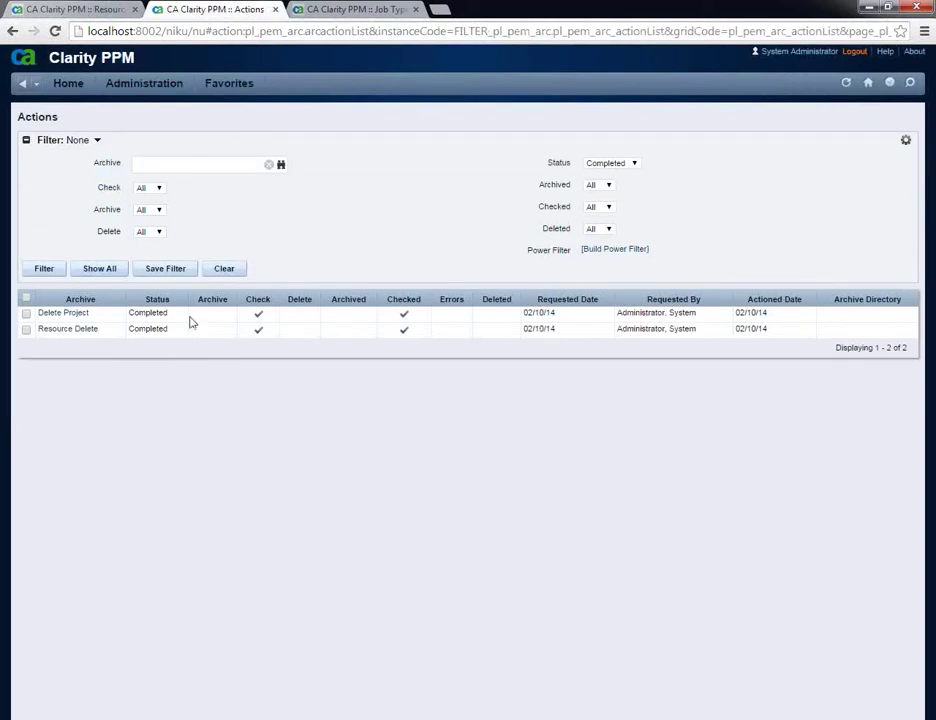
left_click(144, 84)
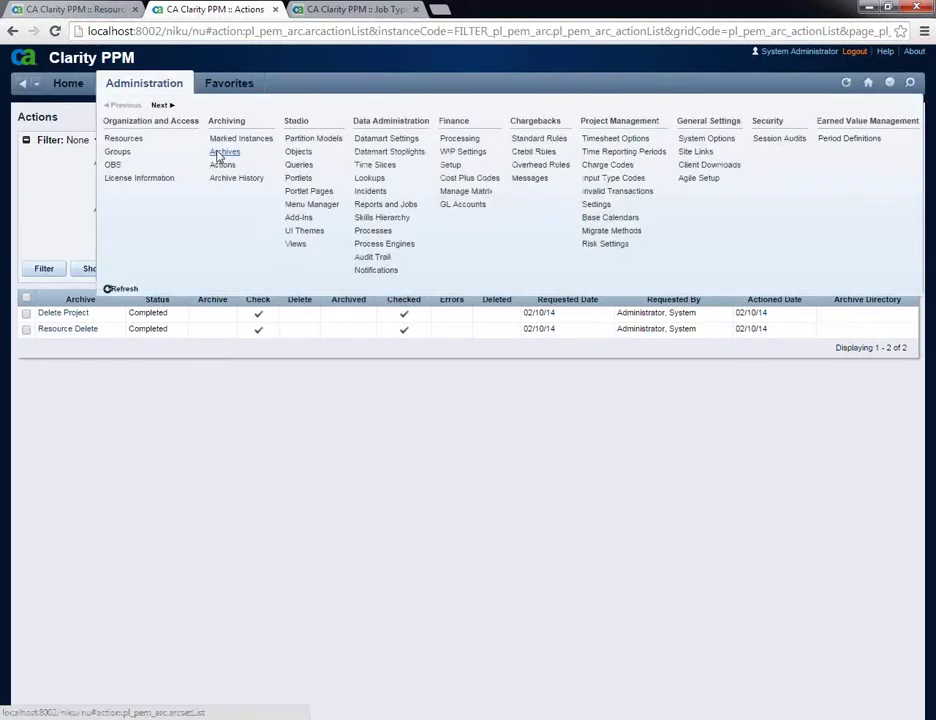
left_click(222, 152)
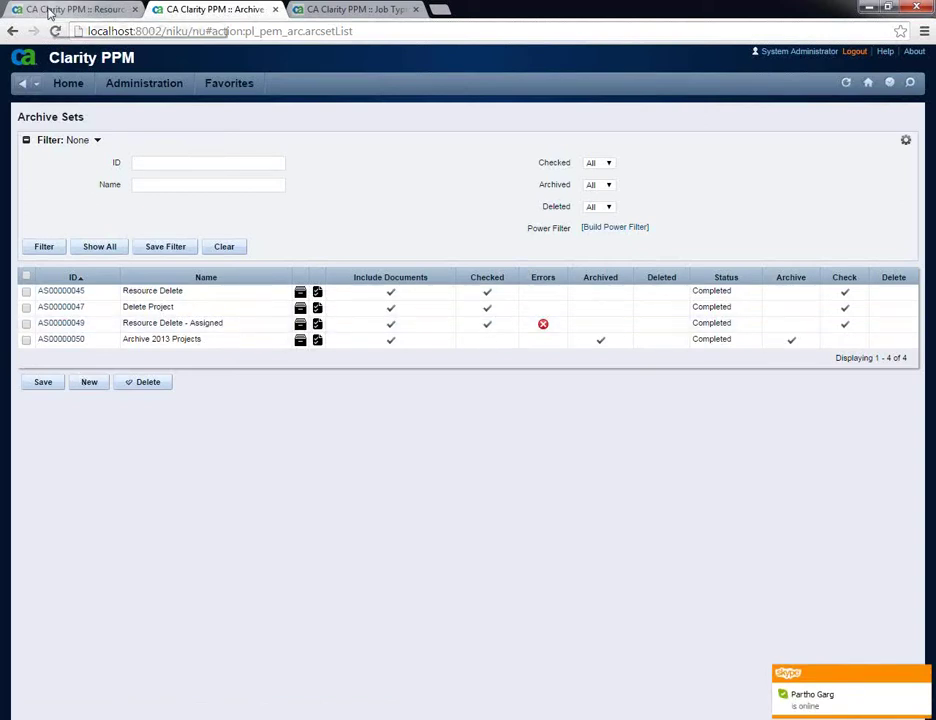
Return to the resource's allocations page, open the Resource List, and go on to the Projects list.
left_click(50, 11)
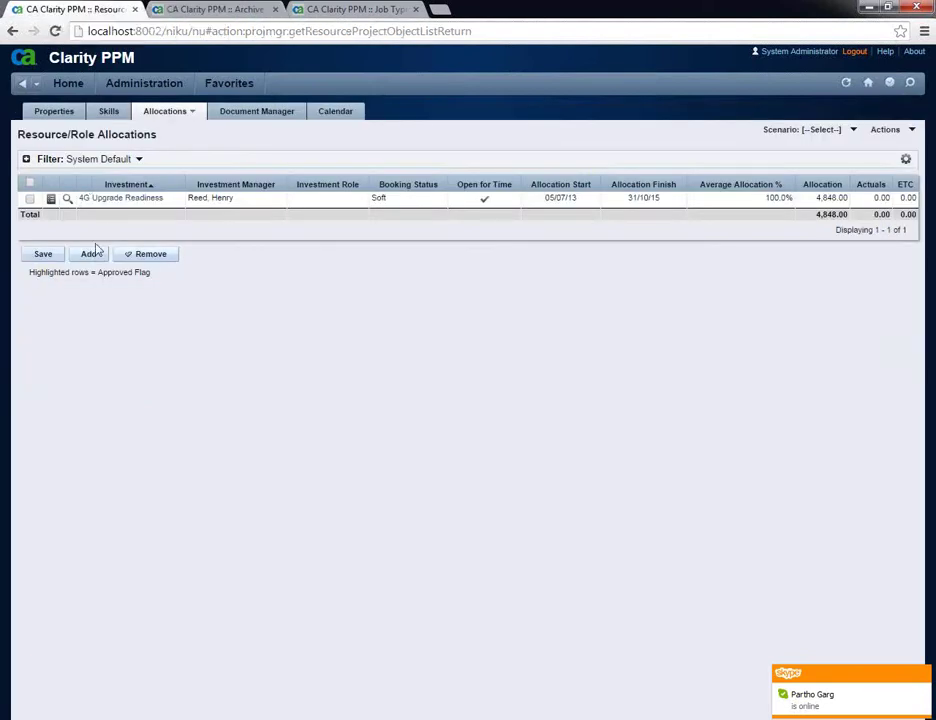
mouse_move(70, 90)
left_click(410, 124)
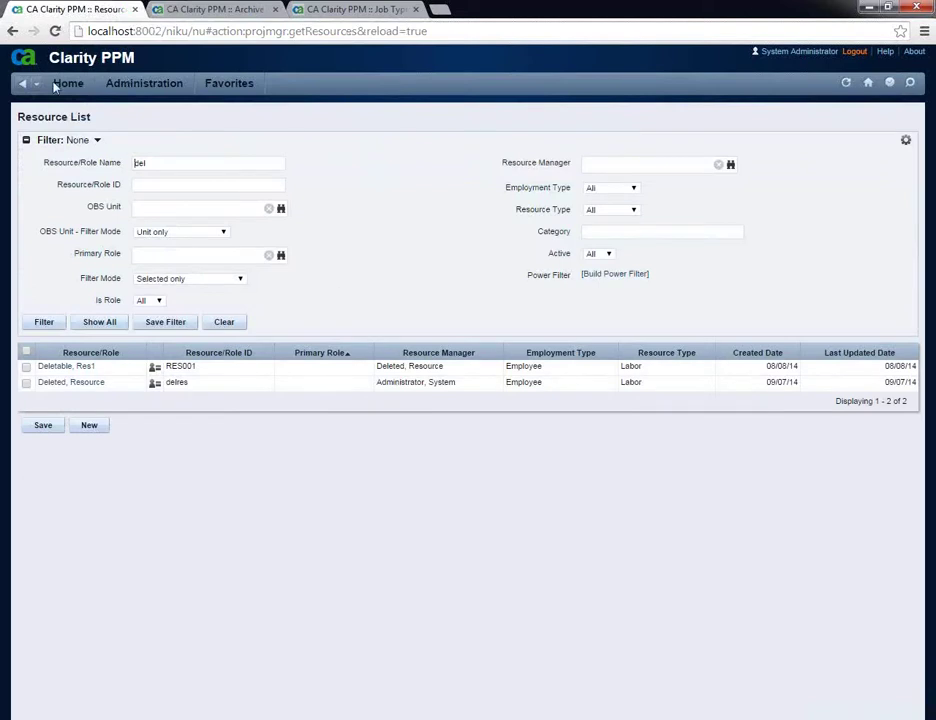
mouse_move(88, 83)
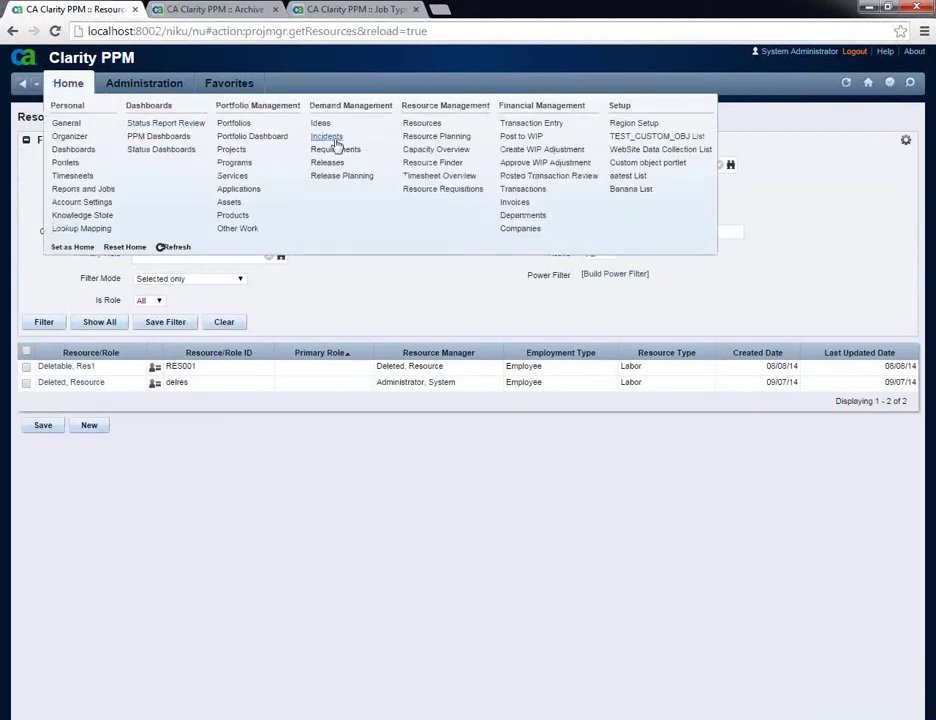
left_click(228, 150)
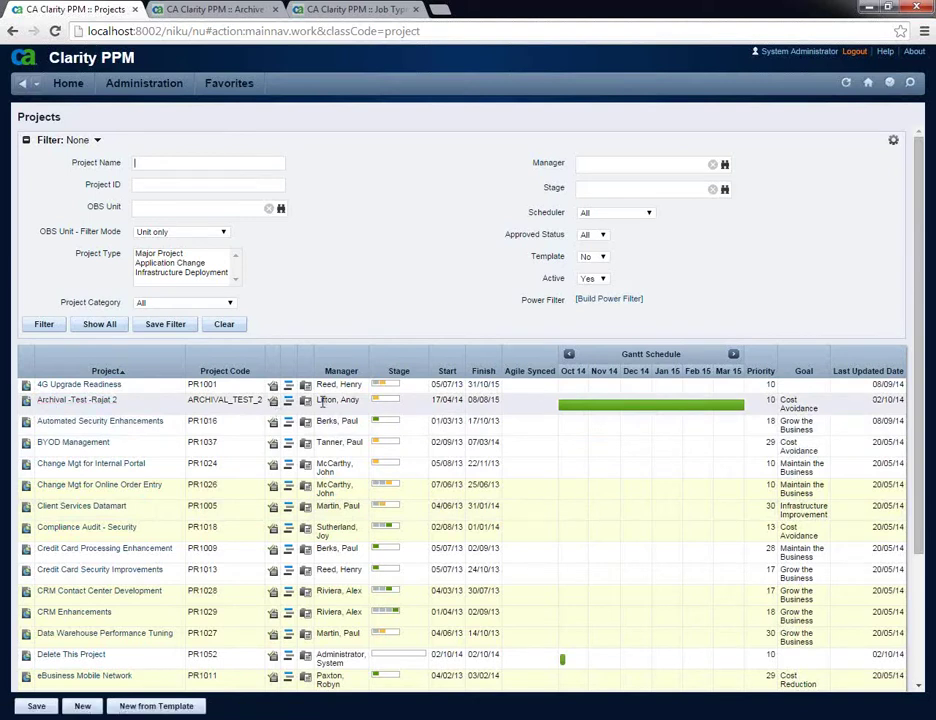
Examine the manager of project ARCHIVAL_TEST_2 and look through the neighbouring projects in the Projects list.
left_click_drag(317, 399, 363, 399)
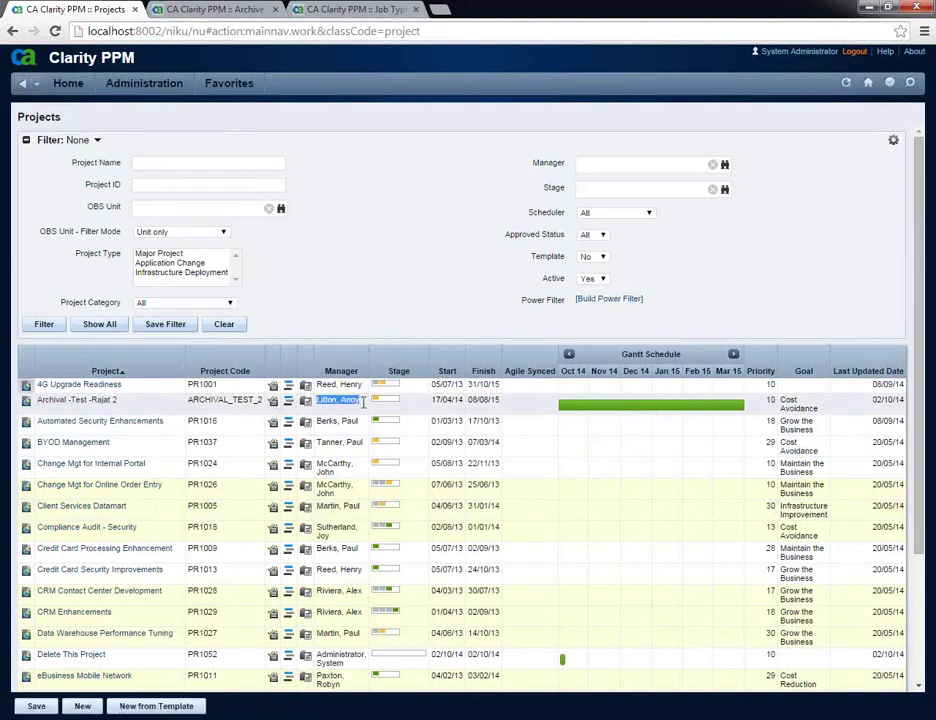
left_click(202, 424)
left_click(75, 408)
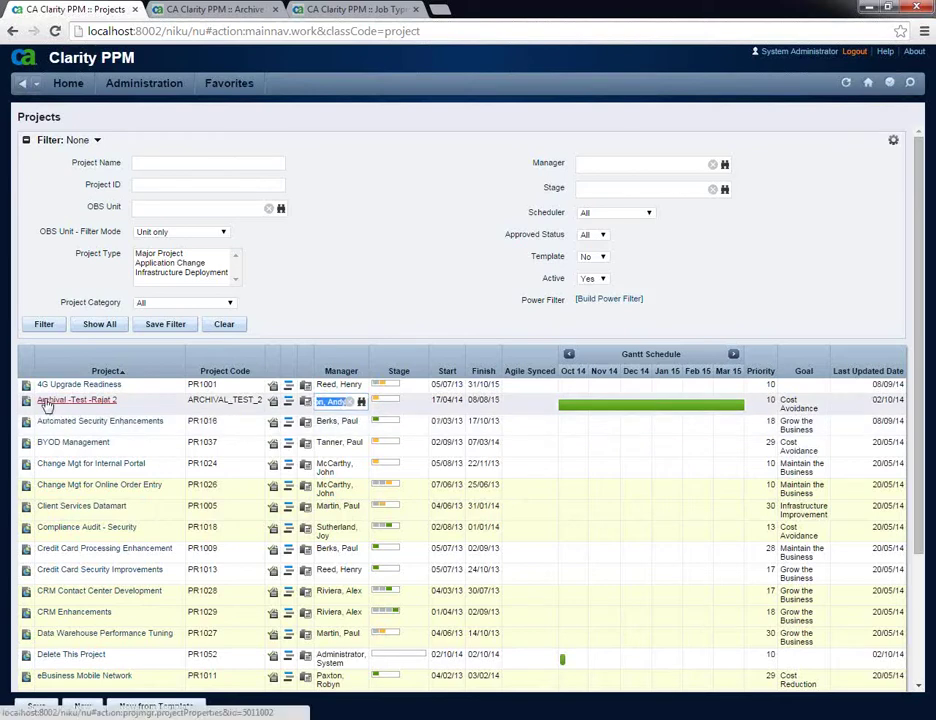
left_click(142, 455)
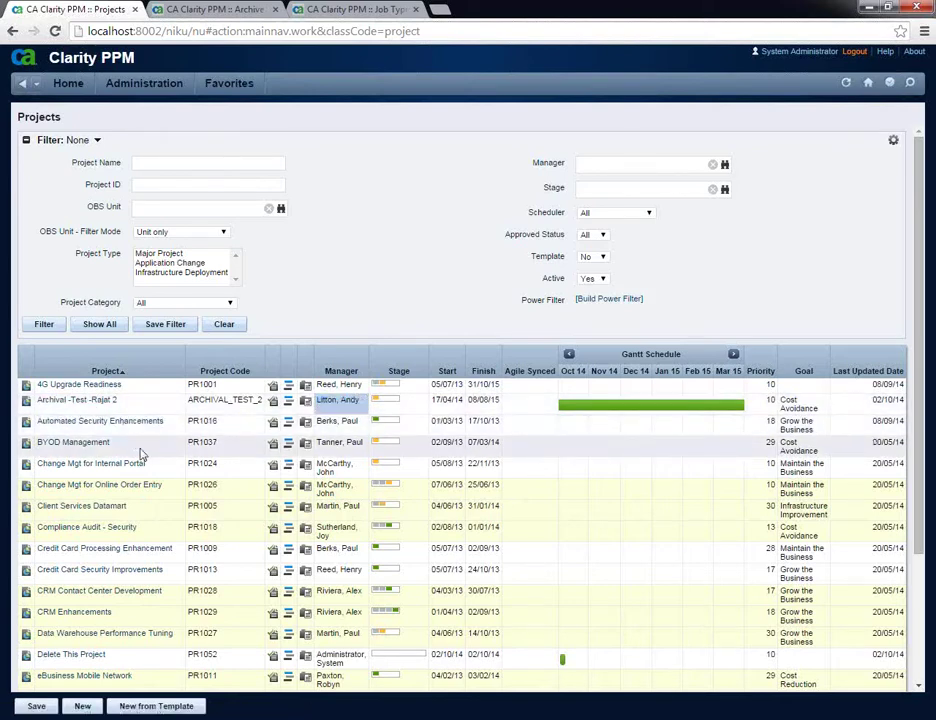
left_click_drag(141, 455, 145, 548)
left_click(139, 346)
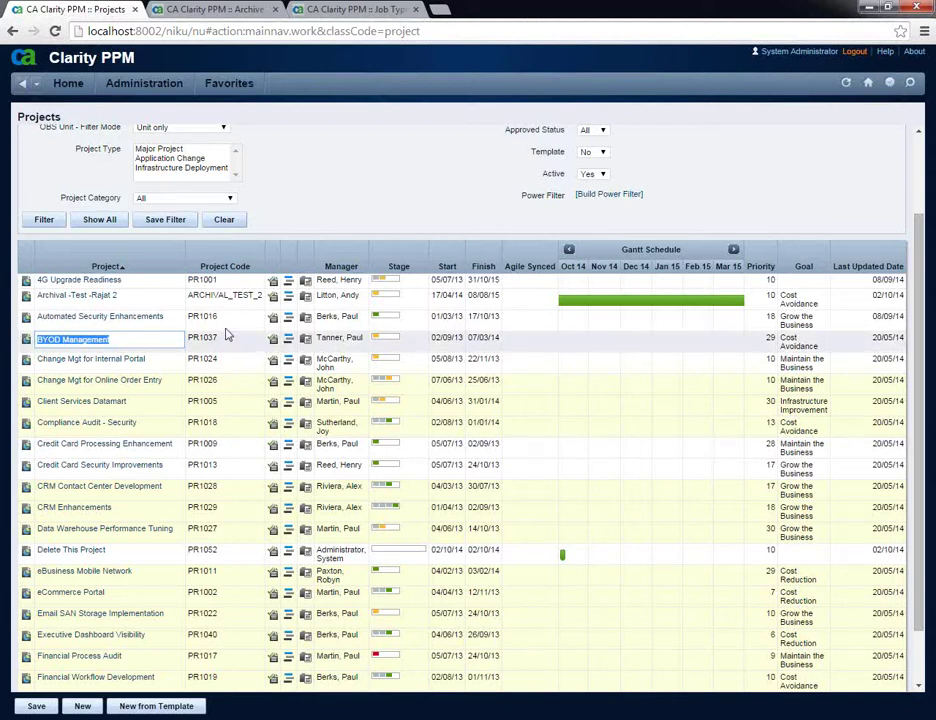
left_click(258, 317)
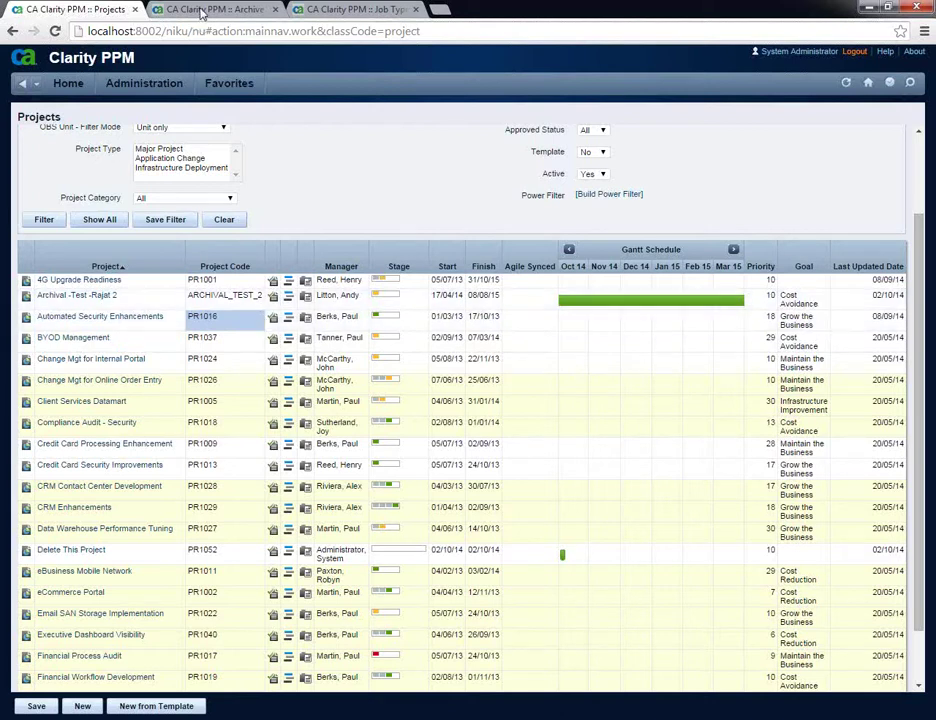
Submit a Delete action for the Delete Project archive set and return to the Archive Sets list.
key("ctrl+Tab")
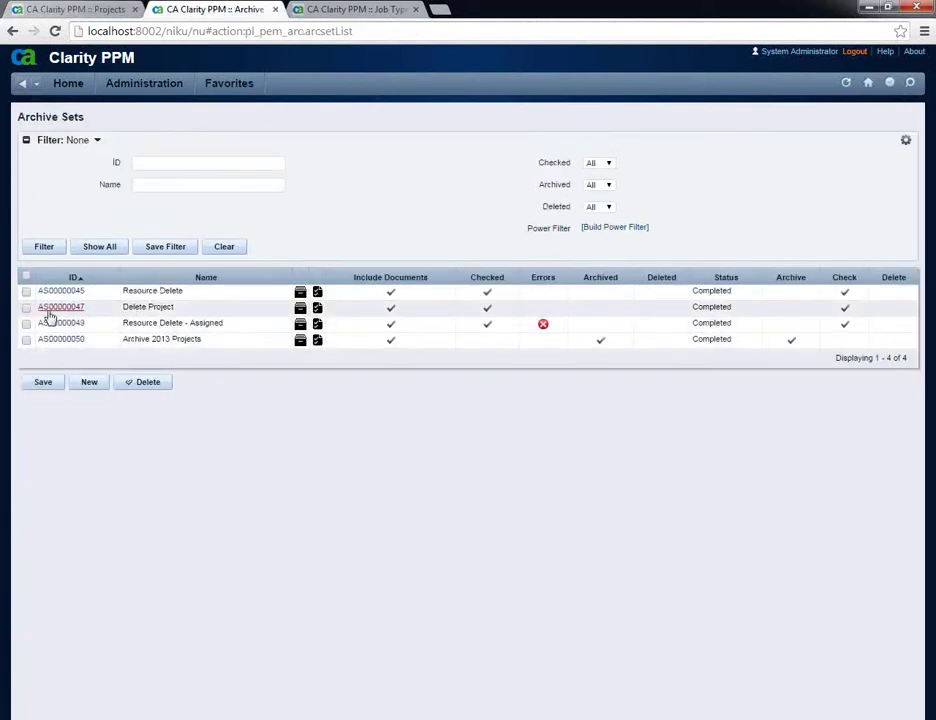
left_click(317, 309)
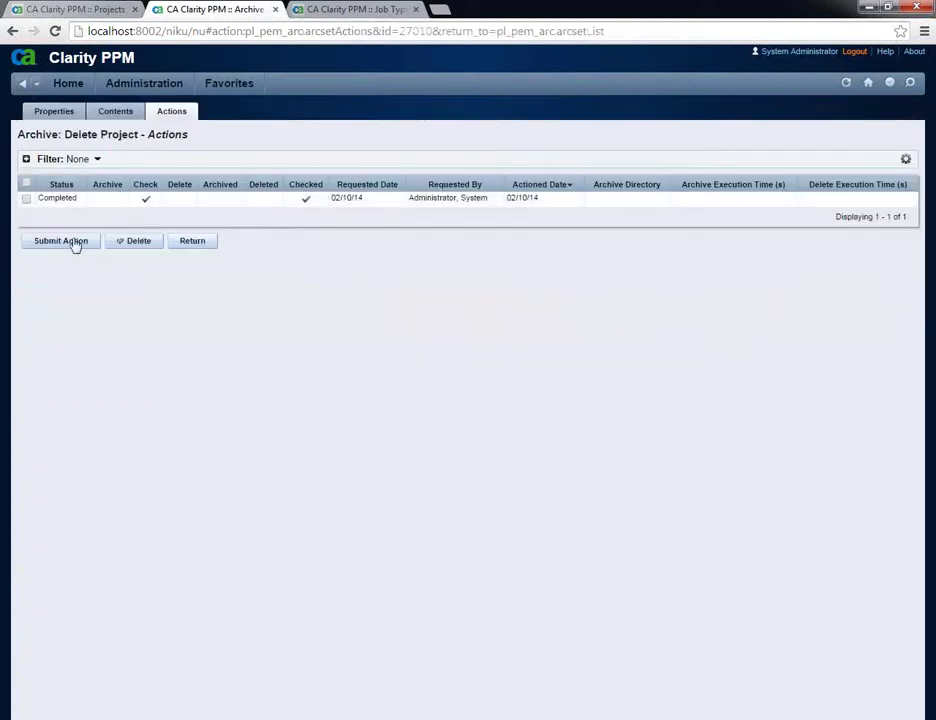
left_click(75, 243)
left_click(218, 167)
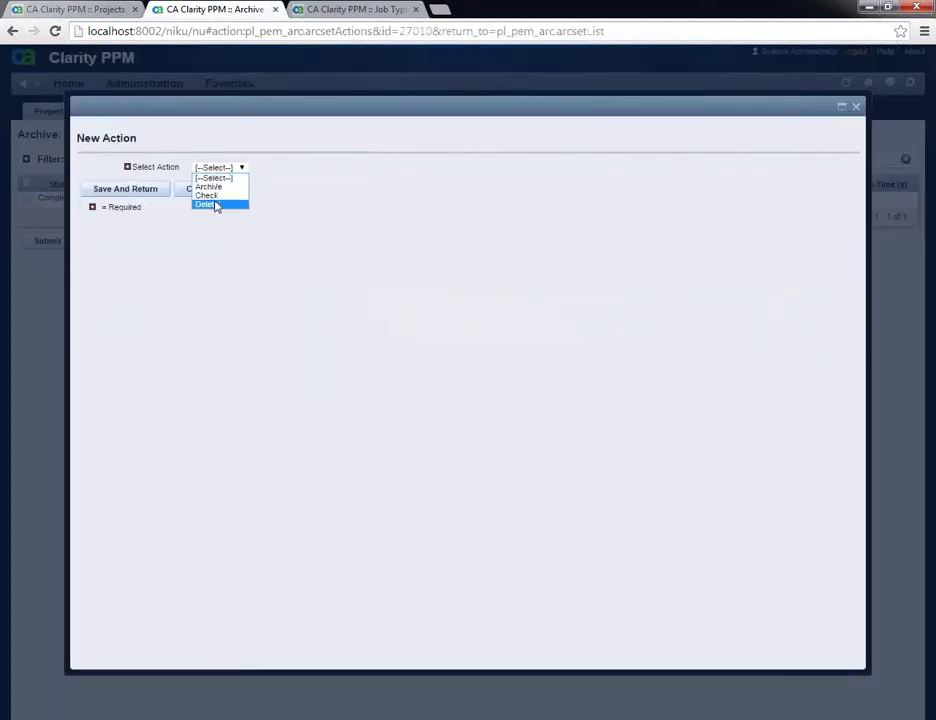
left_click(215, 204)
left_click(115, 189)
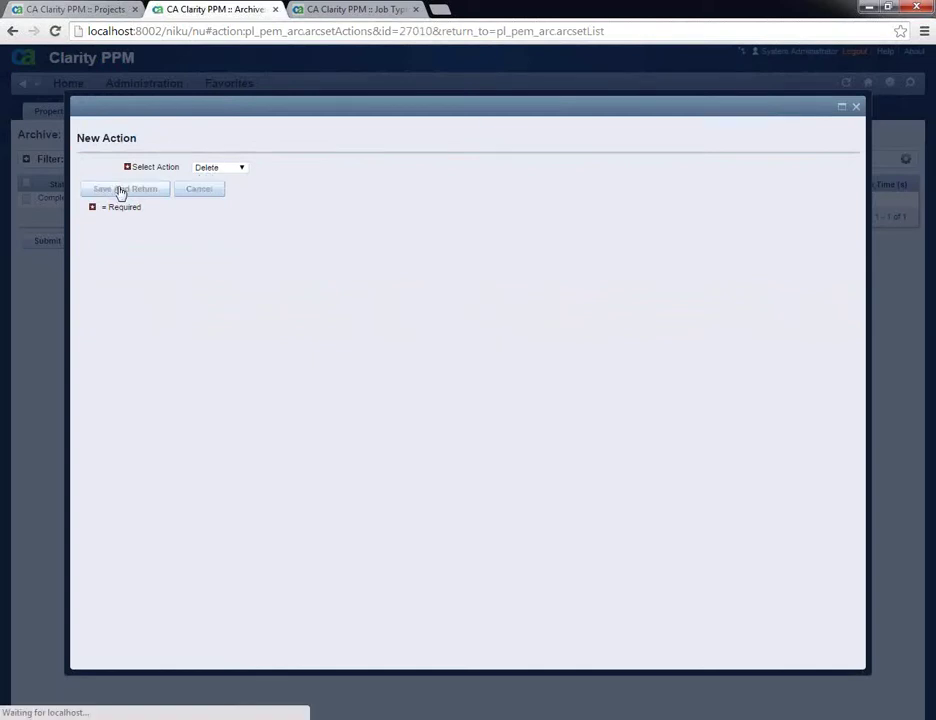
left_click(118, 257)
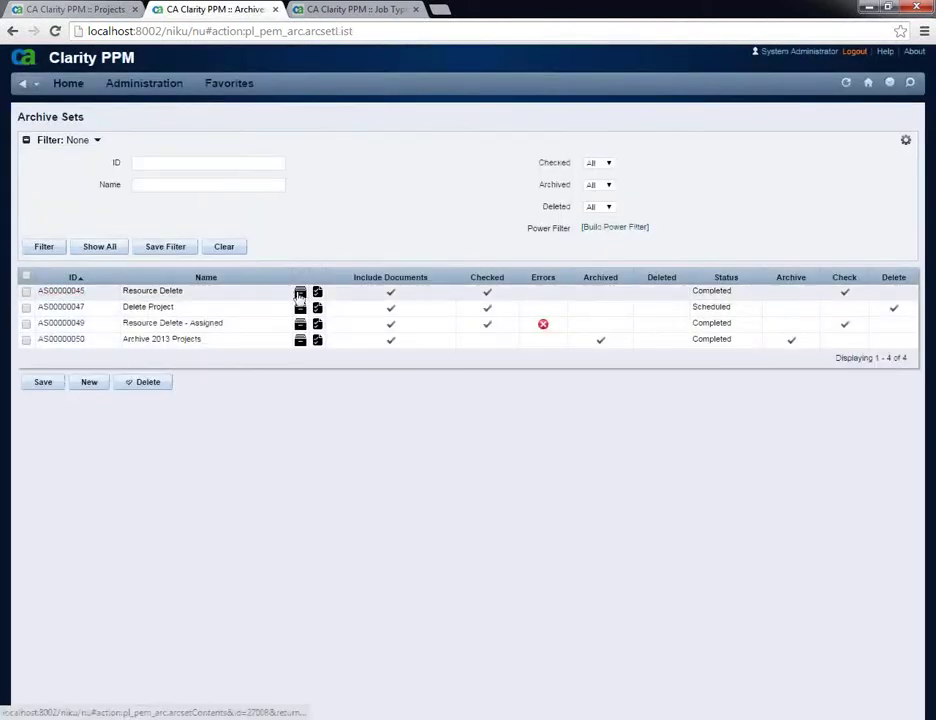
View the contents of the Resource Delete archive set and submit a Delete action for it.
left_click(300, 293)
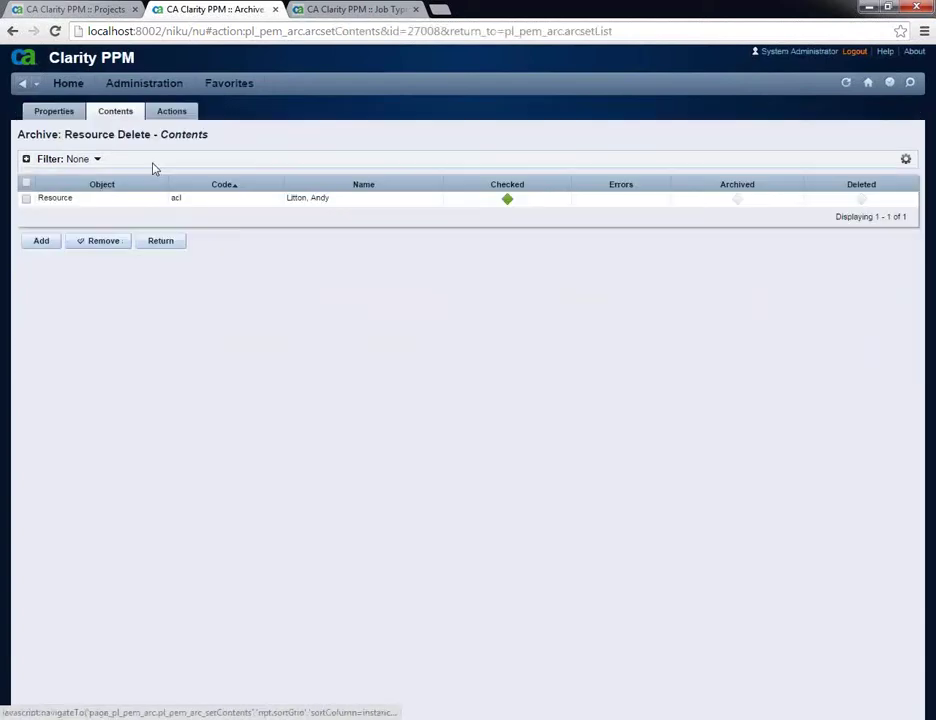
left_click(171, 111)
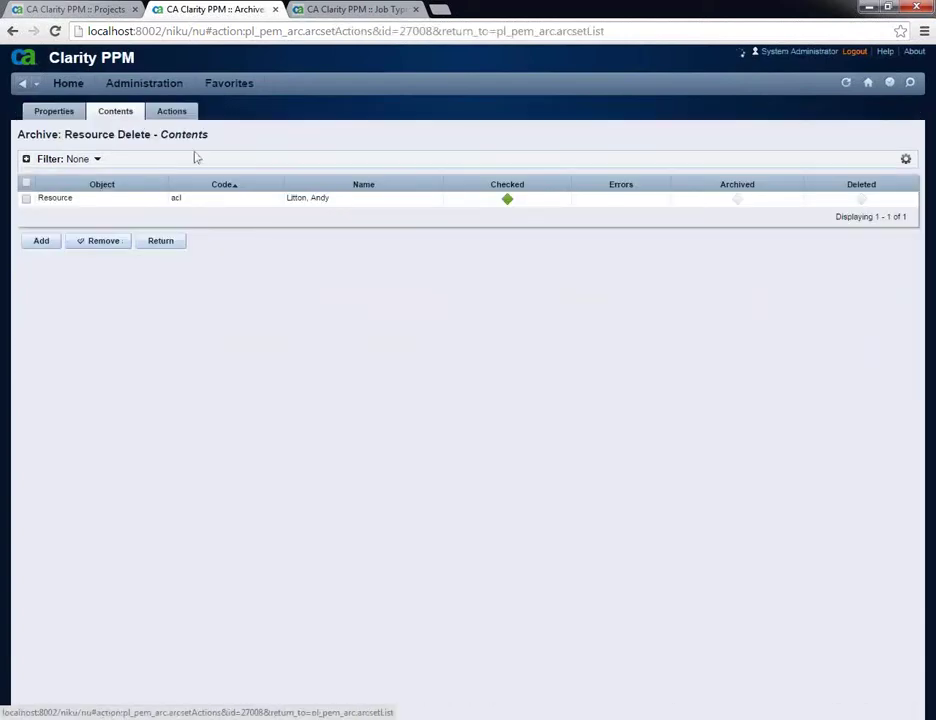
left_click(78, 245)
left_click(217, 167)
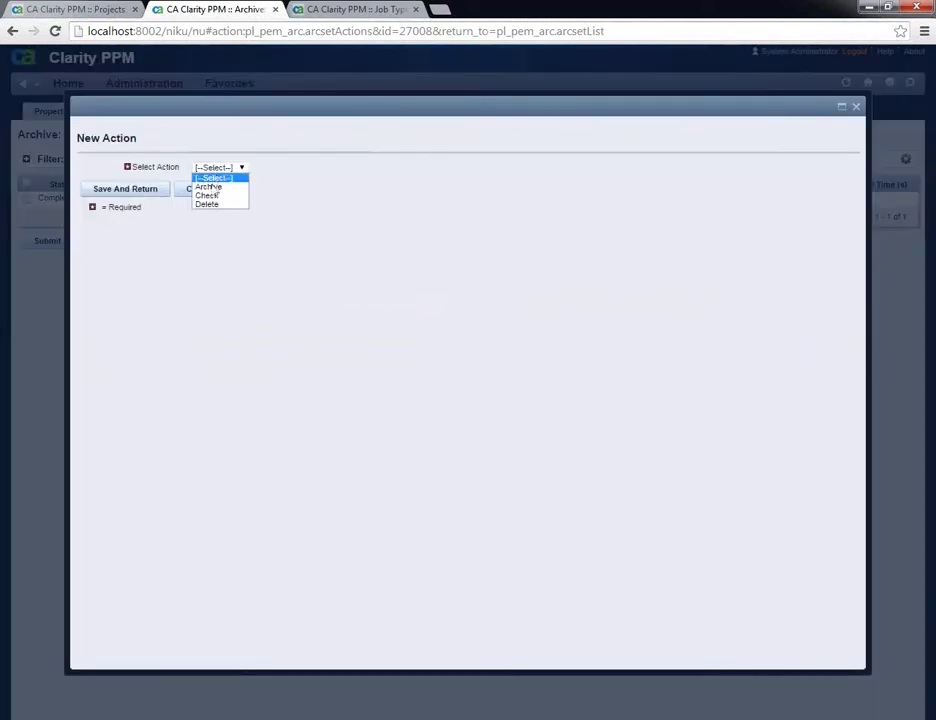
left_click(212, 205)
left_click(126, 189)
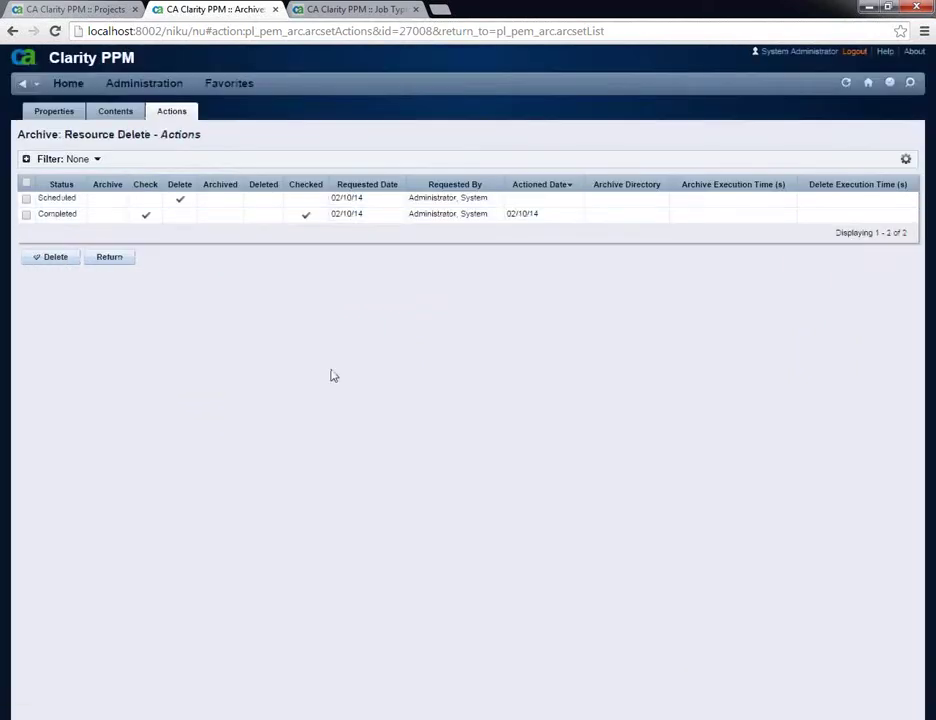
Open the archive Actions list and filter it to actions with status Scheduled.
left_click(132, 80)
left_click(221, 167)
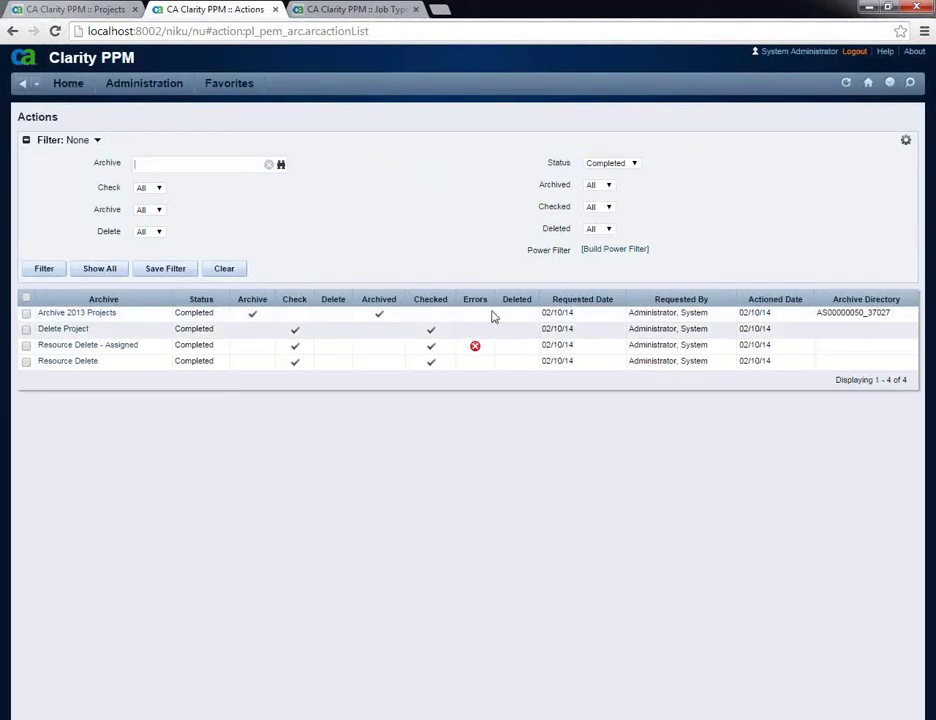
left_click(615, 164)
left_click(605, 209)
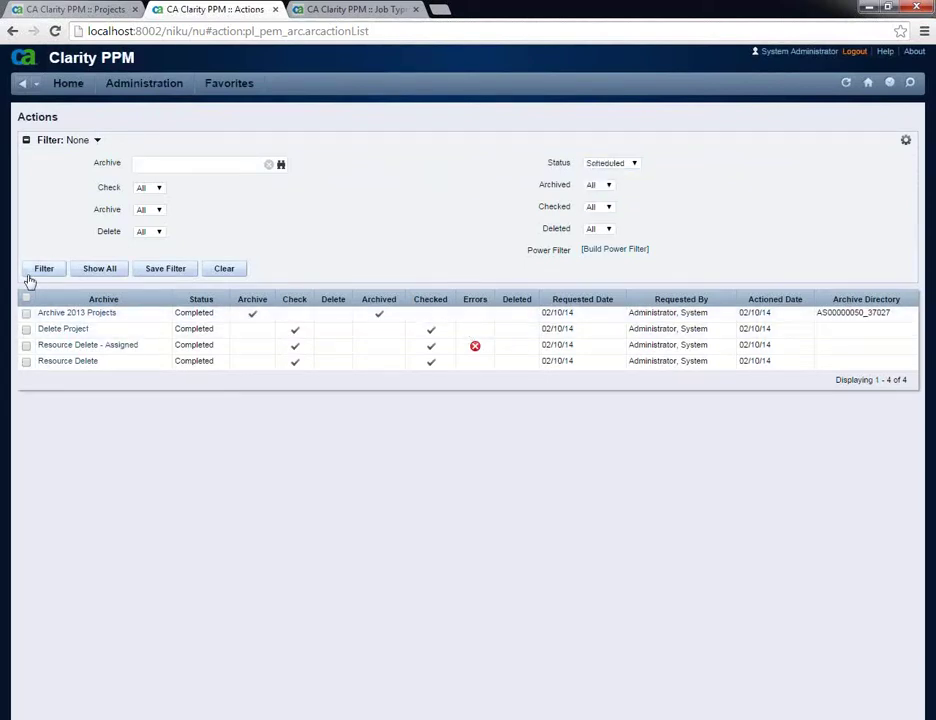
left_click(42, 270)
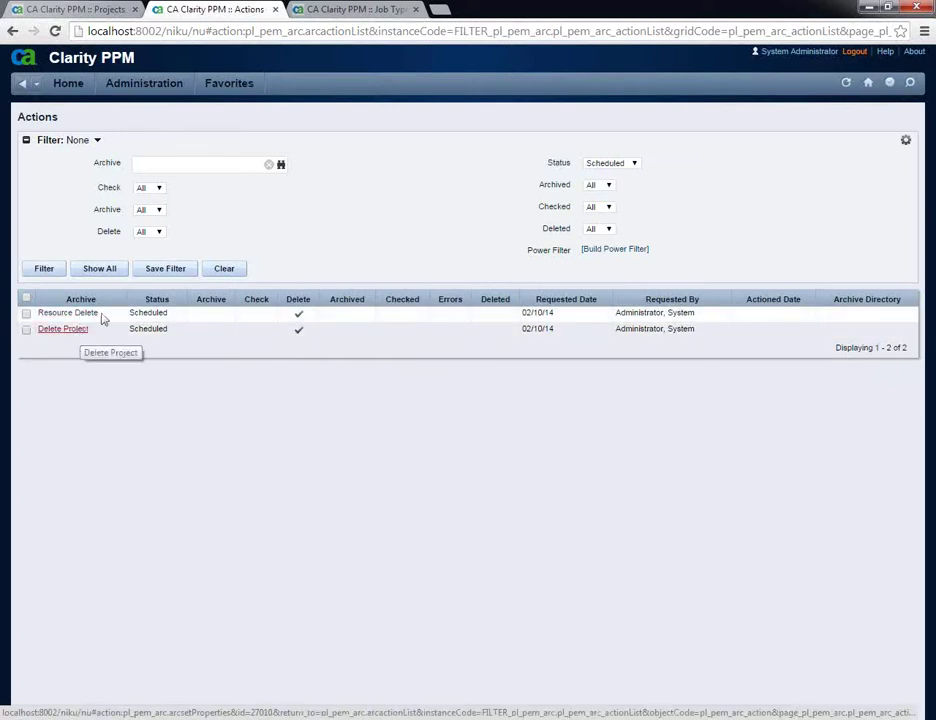
Submit the Archiver job to run immediately with its saved Defaults parameters, and refresh the Scheduled Jobs list.
left_click(351, 12)
mouse_move(170, 85)
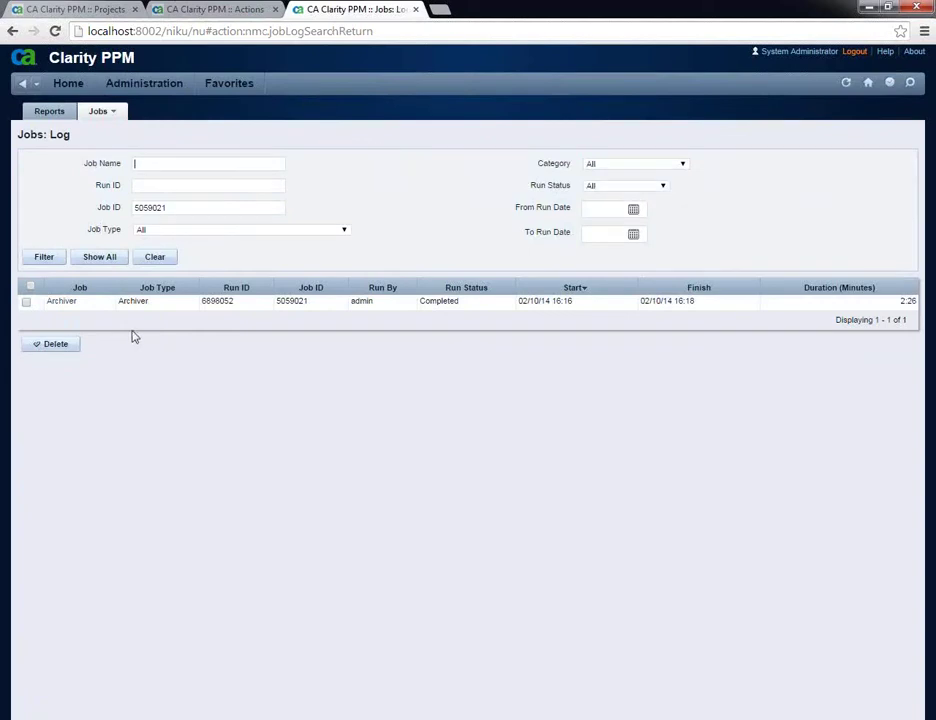
left_click(106, 127)
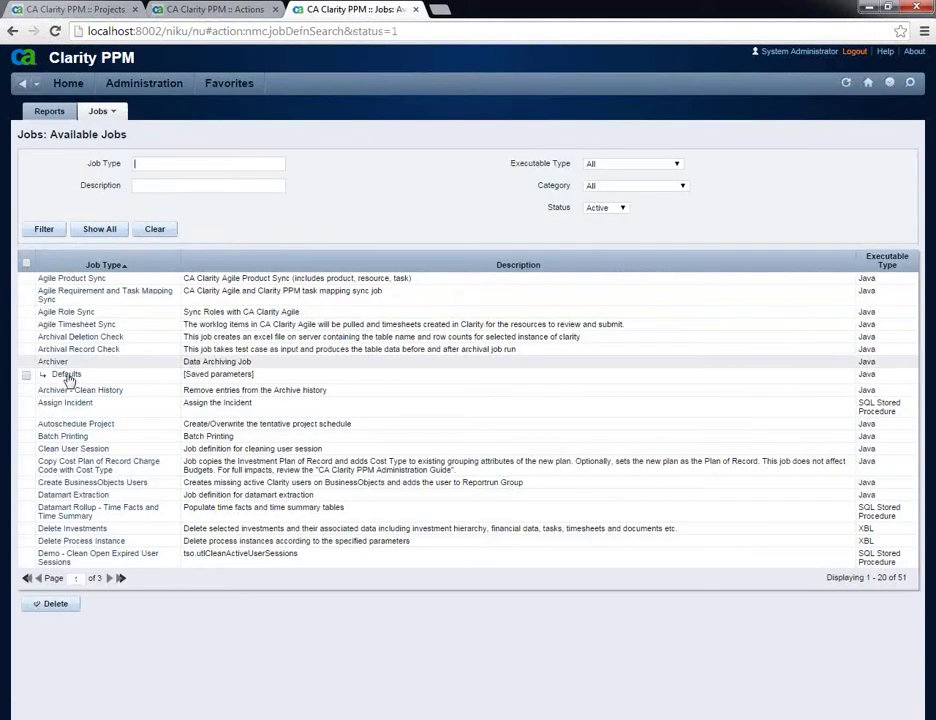
left_click(66, 377)
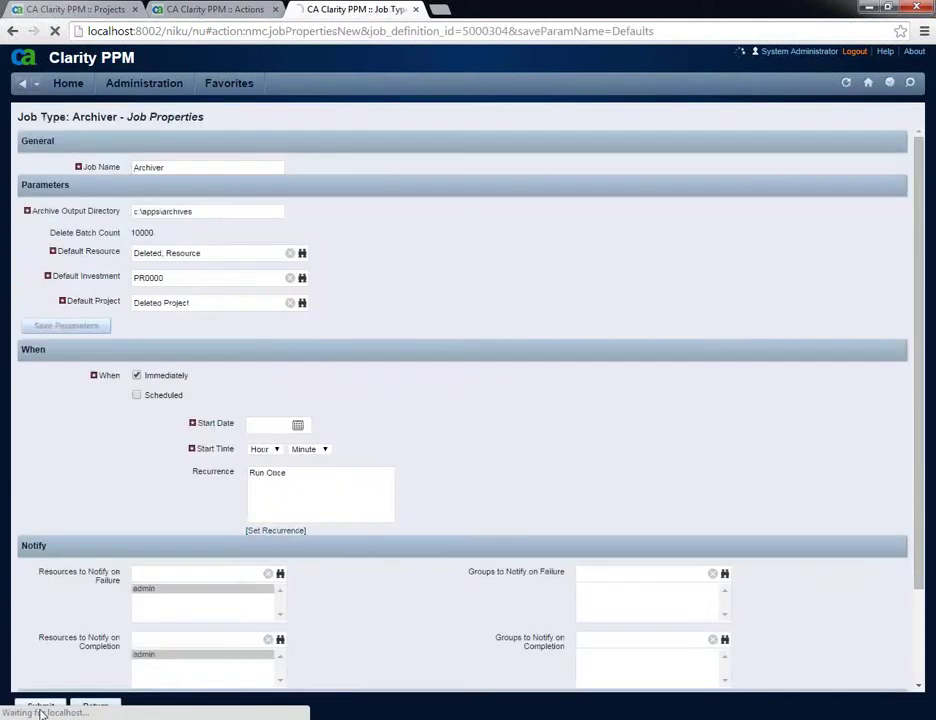
left_click(40, 707)
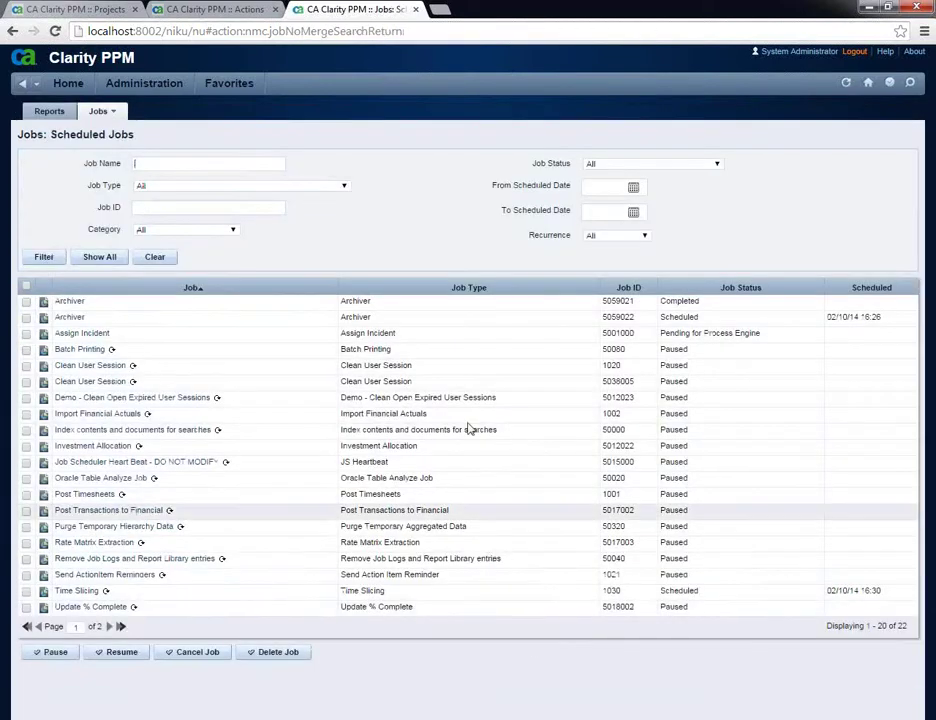
left_click(43, 258)
left_click(26, 301)
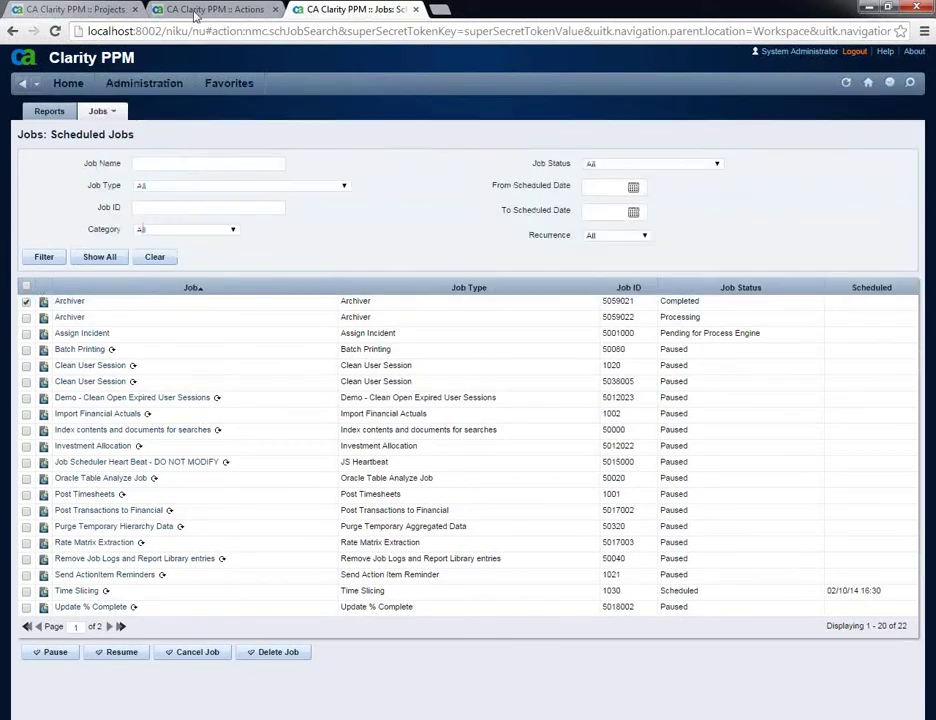
Refresh the archive Actions list and filter it to actions with status Completed.
left_click(210, 10)
left_click(44, 270)
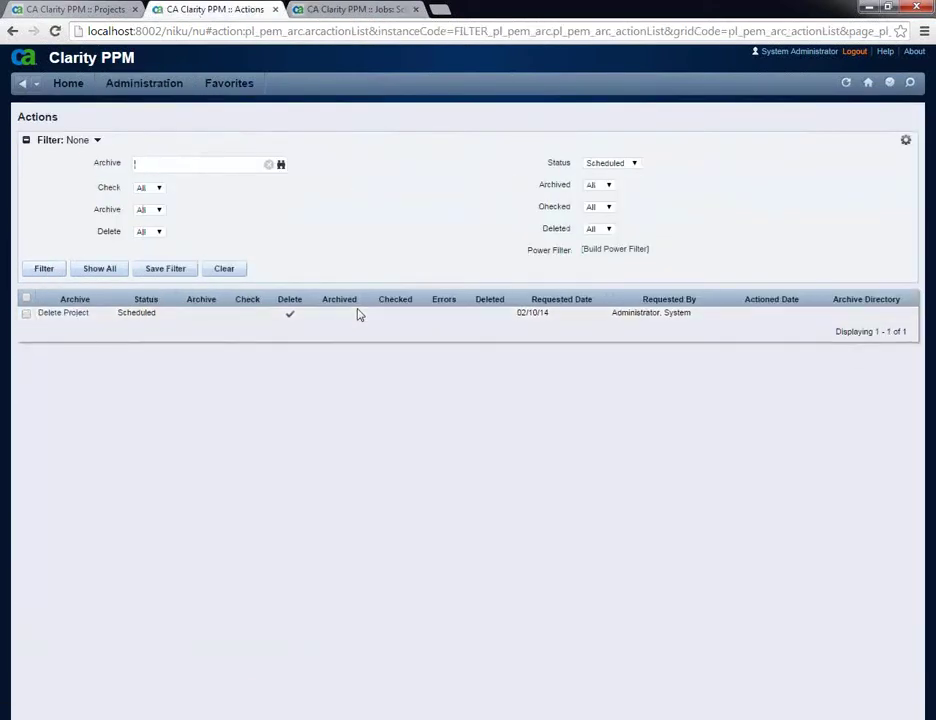
left_click(605, 162)
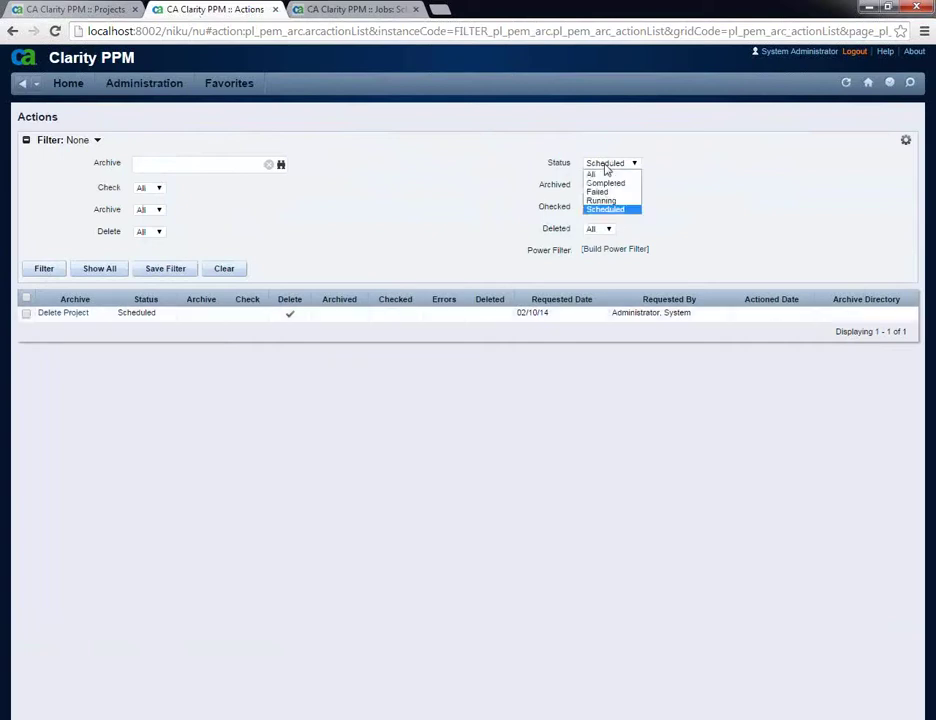
left_click(583, 188)
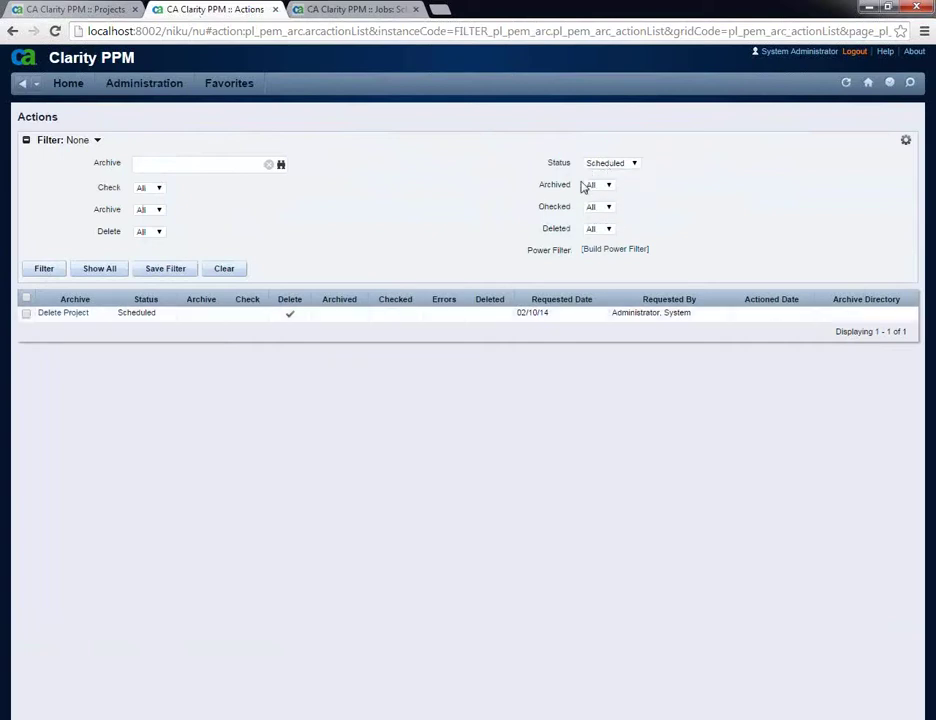
left_click(44, 270)
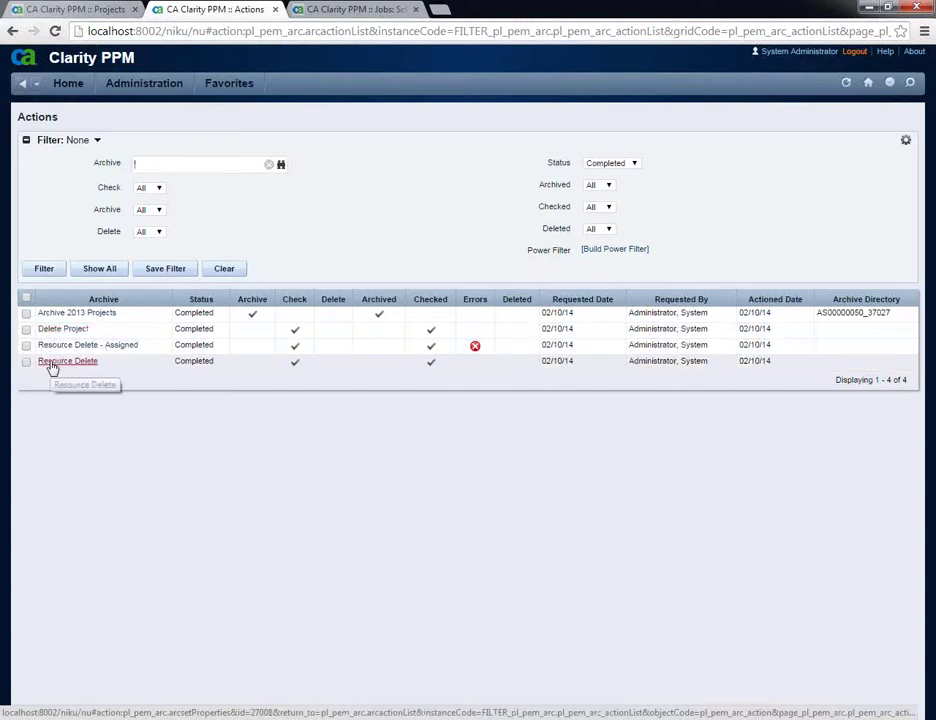
Set the Actions list's status filter to All and apply it.
left_click(608, 164)
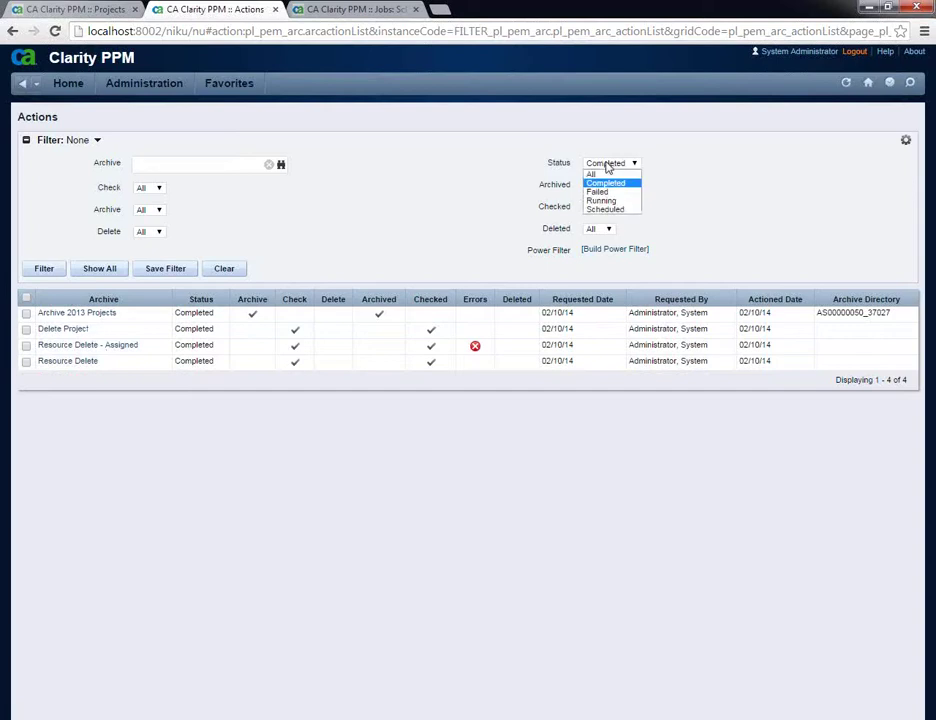
left_click(597, 182)
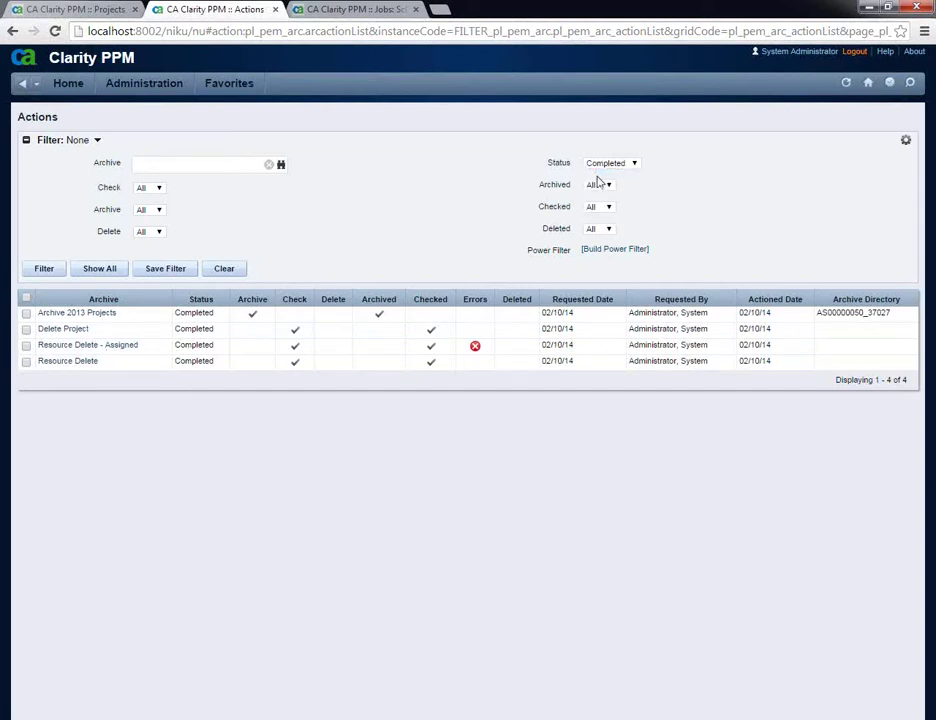
left_click(52, 271)
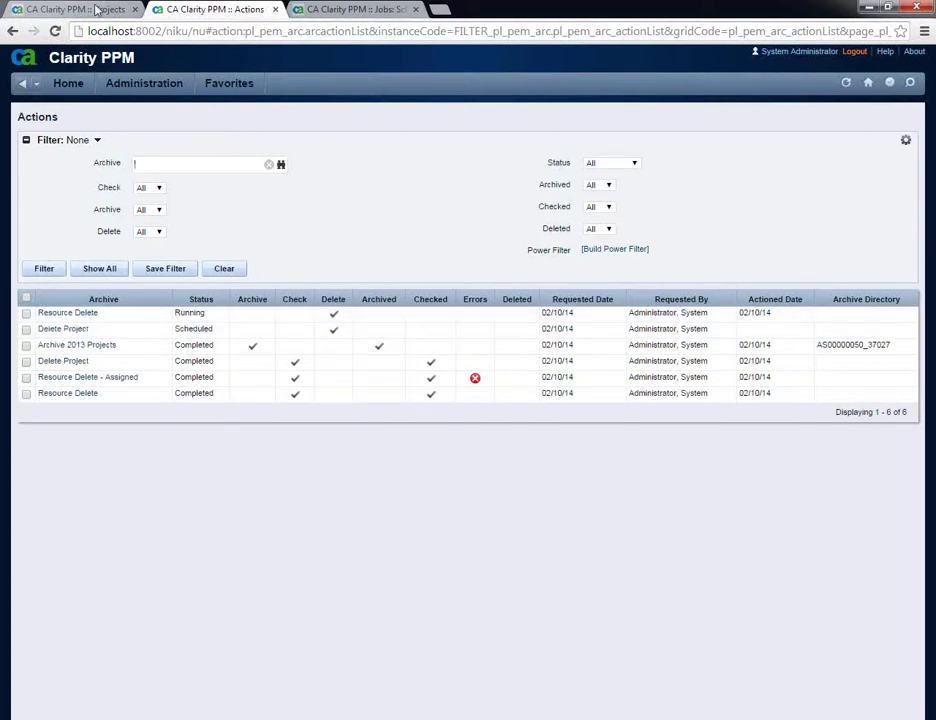
Open the run log of the Archiver job that is still processing and sort its log entries by message.
left_click(326, 11)
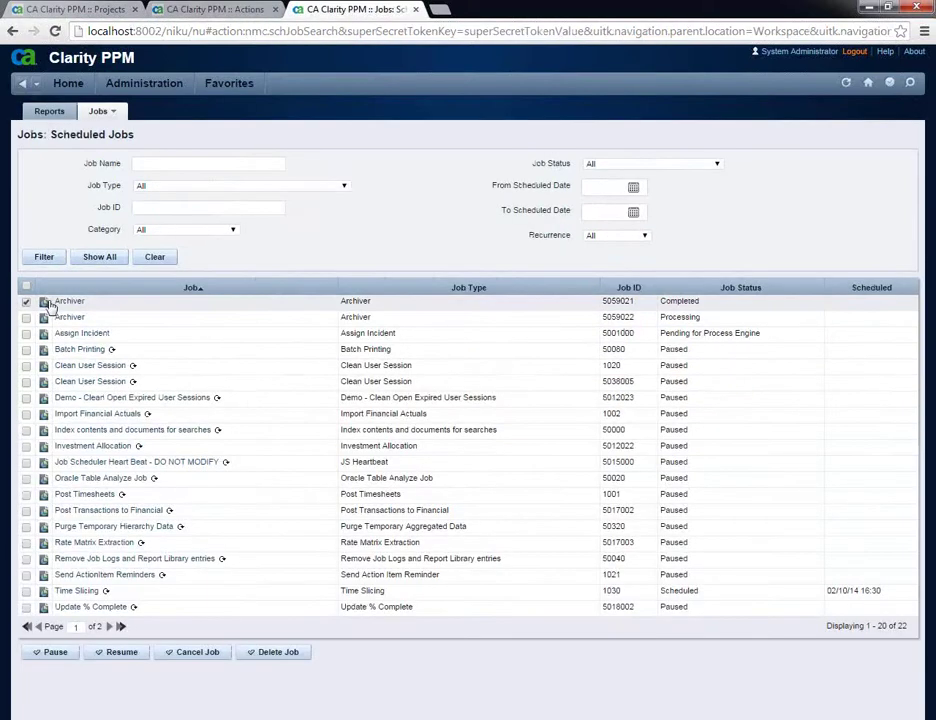
left_click(44, 320)
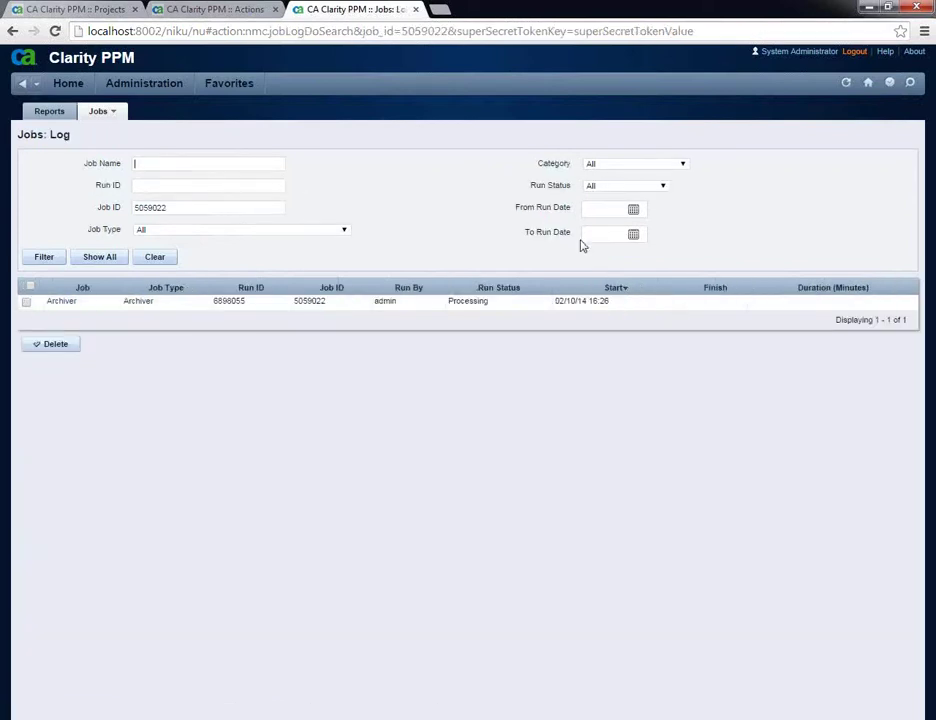
left_click(61, 303)
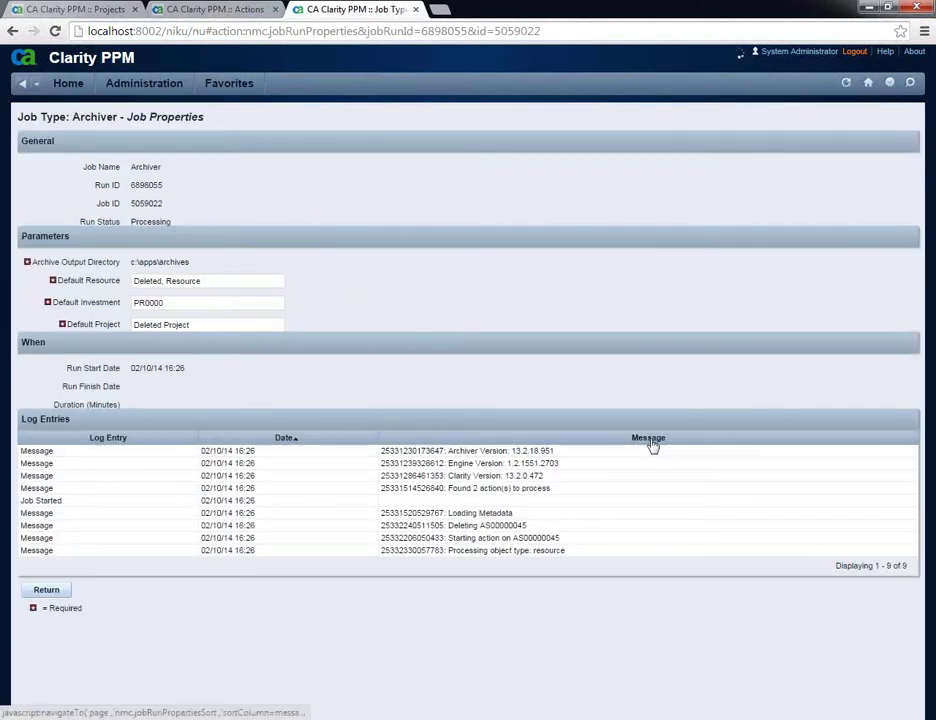
left_click(649, 439)
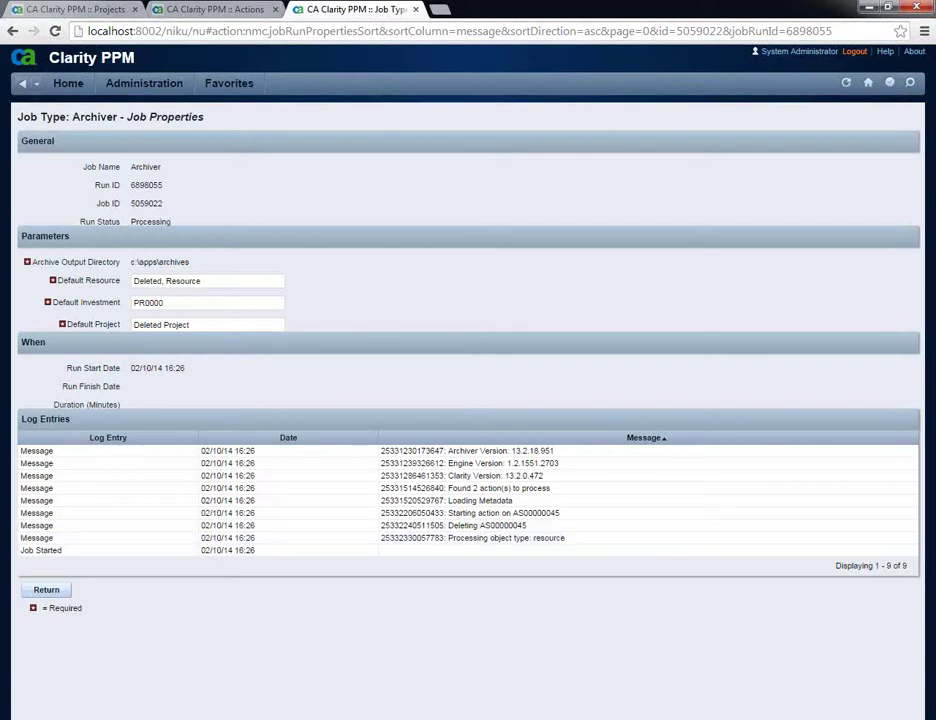
View the archives output folder in Windows Explorer and refresh the archive Actions list in the browser.
mouse_move(110, 719)
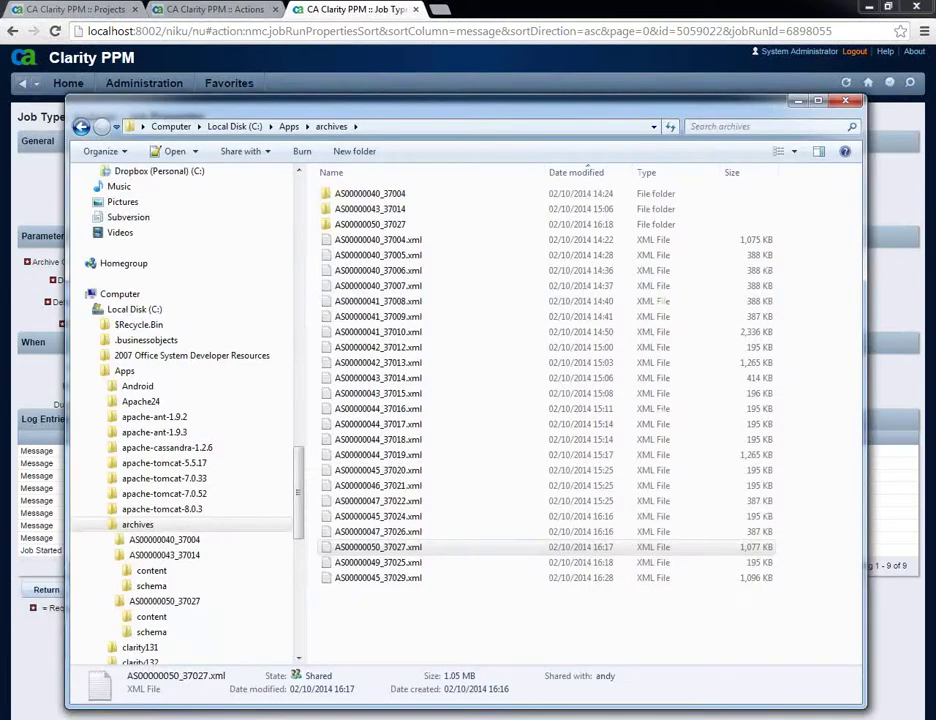
left_click(215, 9)
left_click(35, 271)
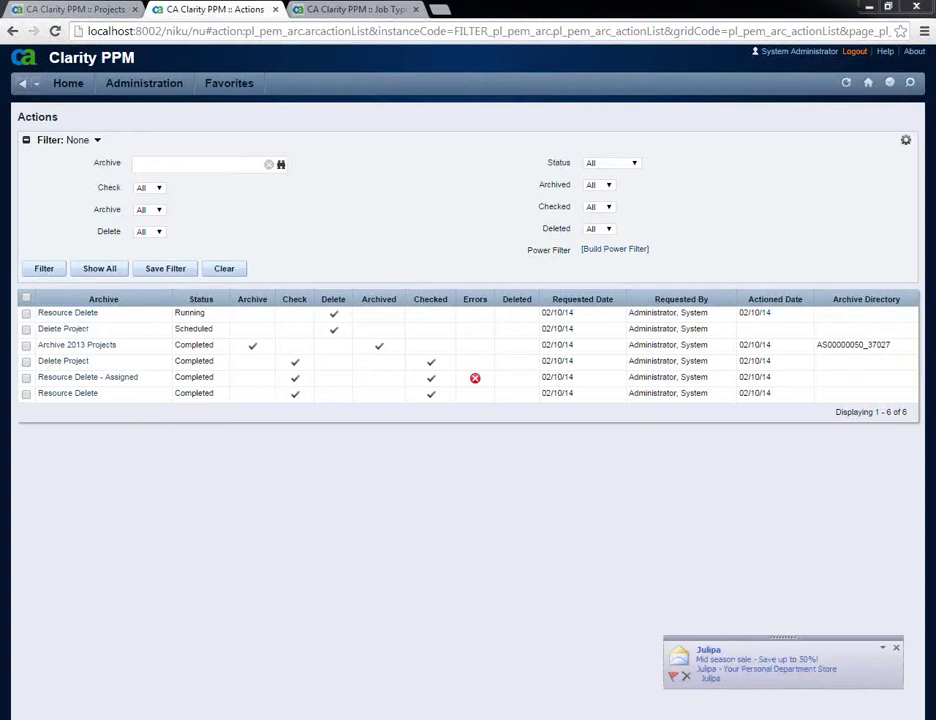
Open AS00000047_37028.xml from the archives folder in Notepad++ and highlight the DELETE action of its paths element.
key("alt+Tab")
left_click(248, 530)
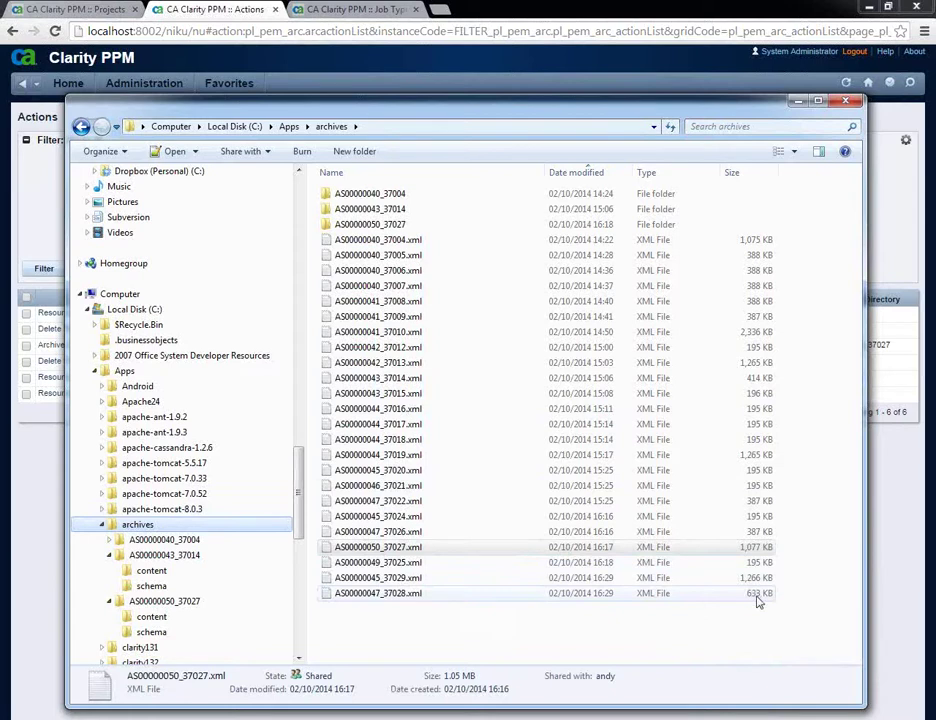
left_click(372, 600)
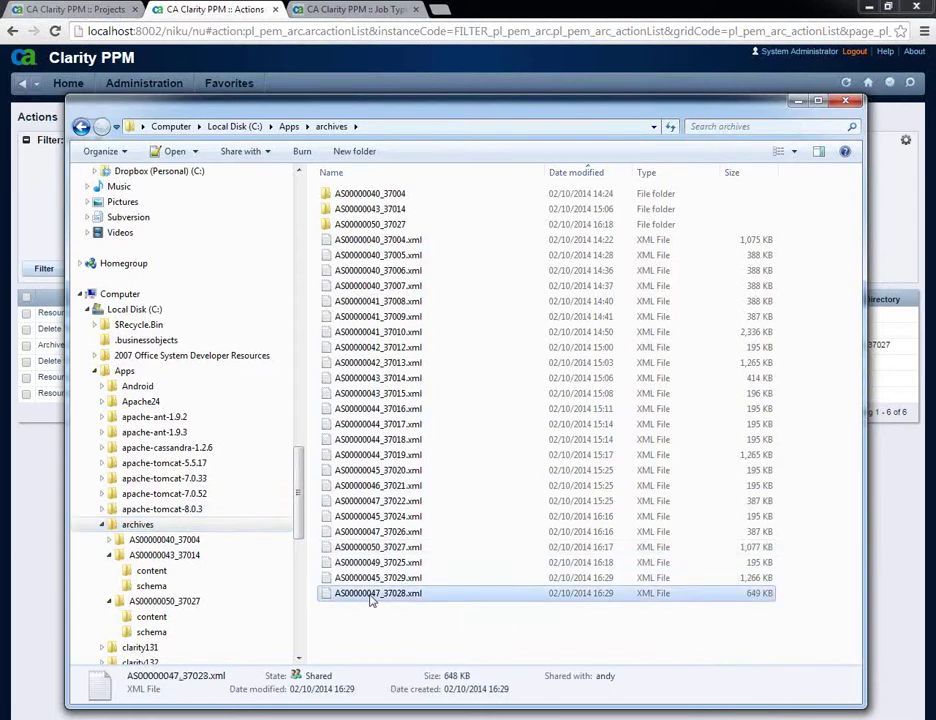
left_click(262, 313)
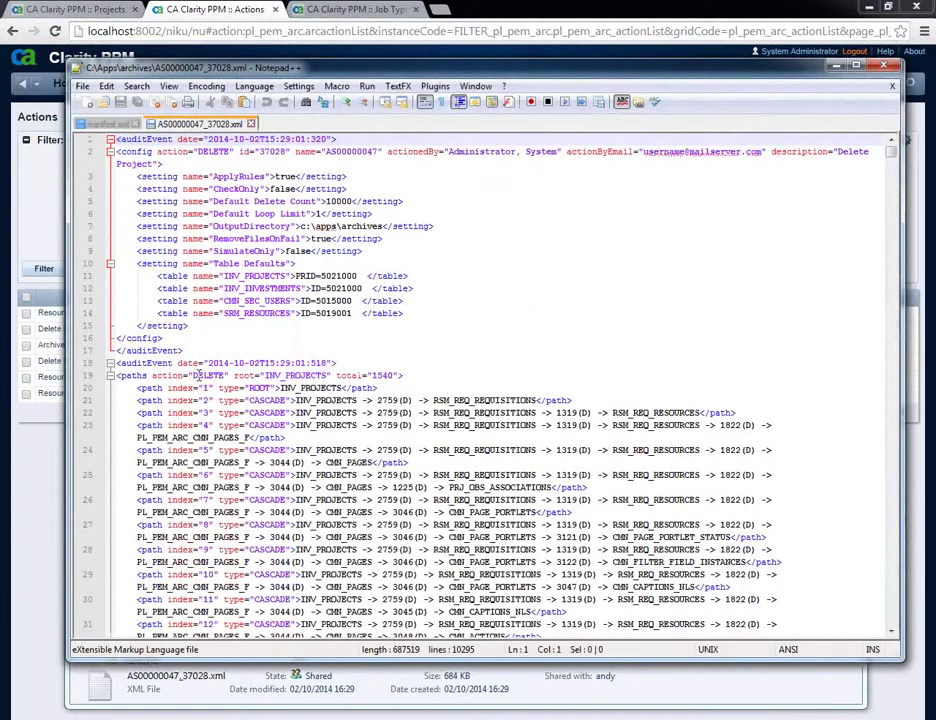
double_click(200, 375)
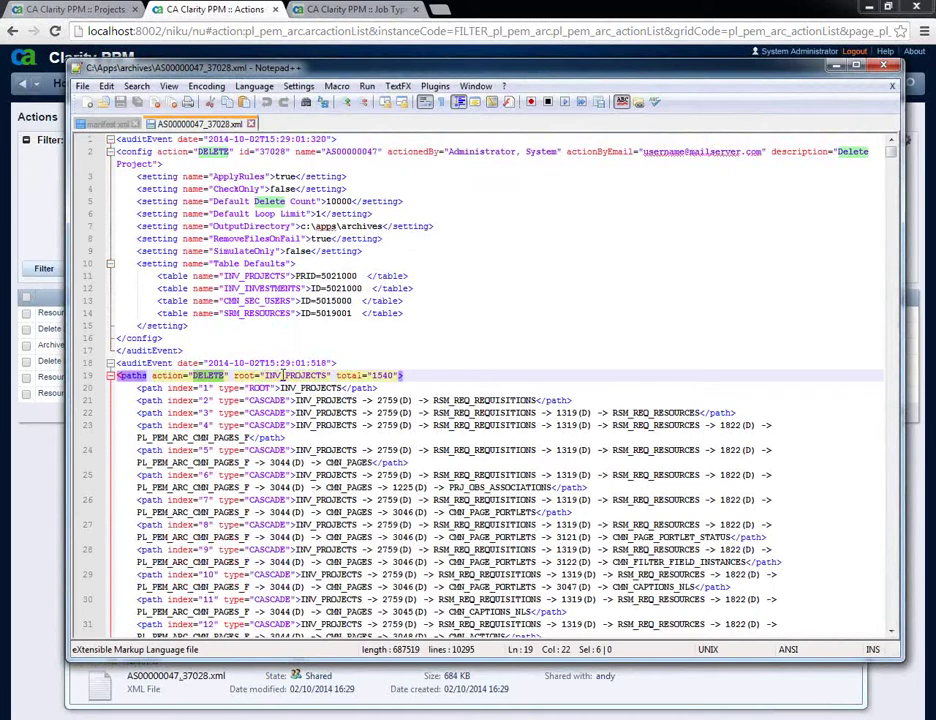
Refresh the Actions list, and open AS00000045_37029.xml from the archives folder in Notepad++, accepting the reload of the modified AS00000047_37028.xml.
left_click(43, 269)
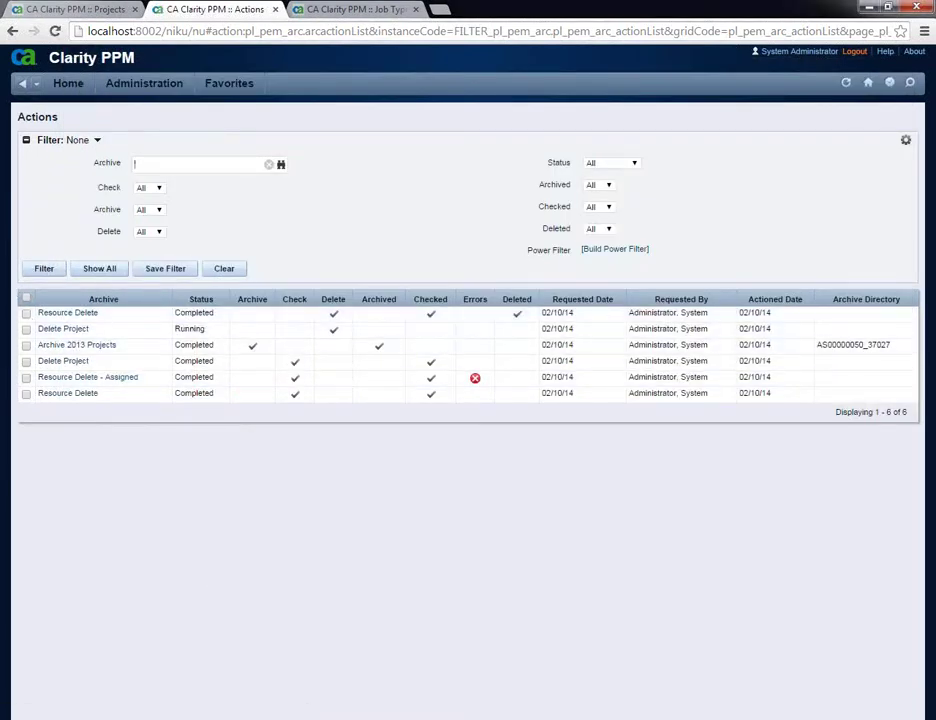
key("alt+Tab")
right_click(352, 577)
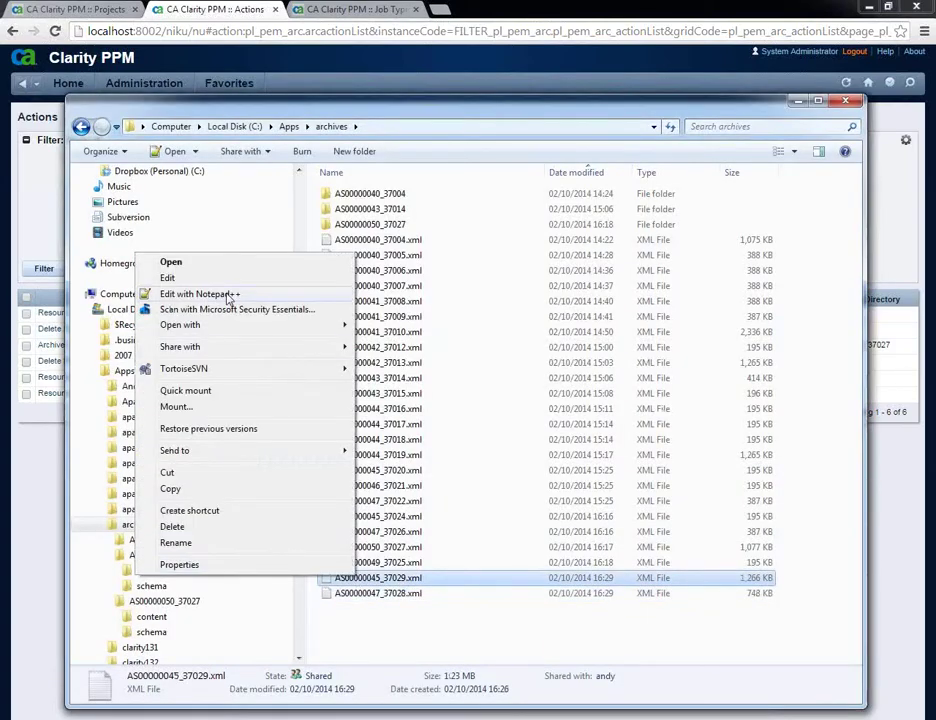
left_click(228, 296)
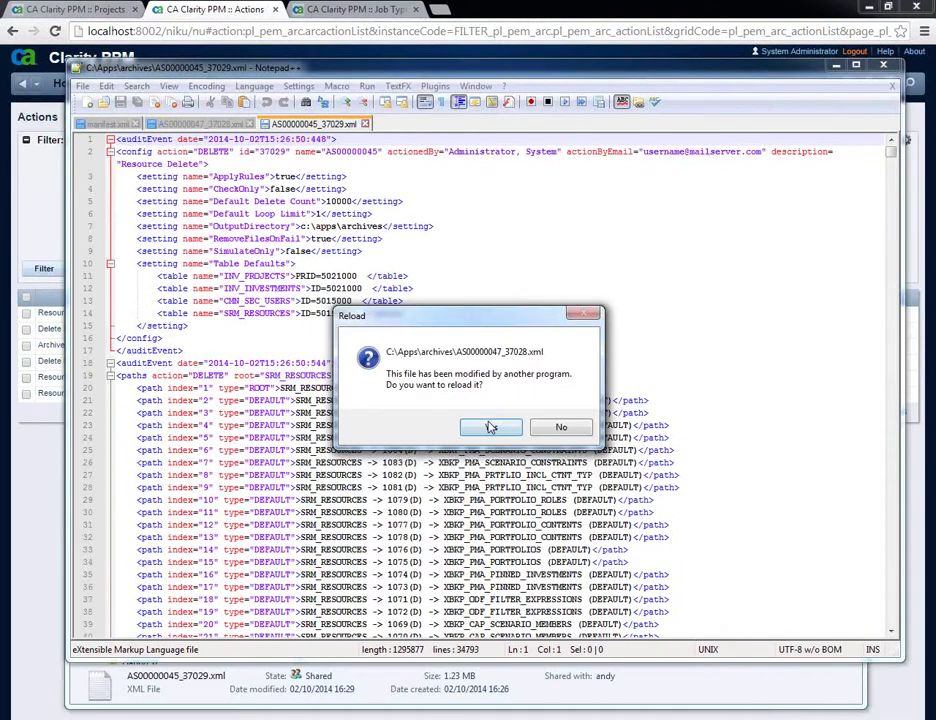
key("Return")
Examine the path total and the listed SRM_RESOURCES delete paths in AS00000045_37029.xml, continuing down to the execution entries.
left_click(201, 387)
double_click(387, 375)
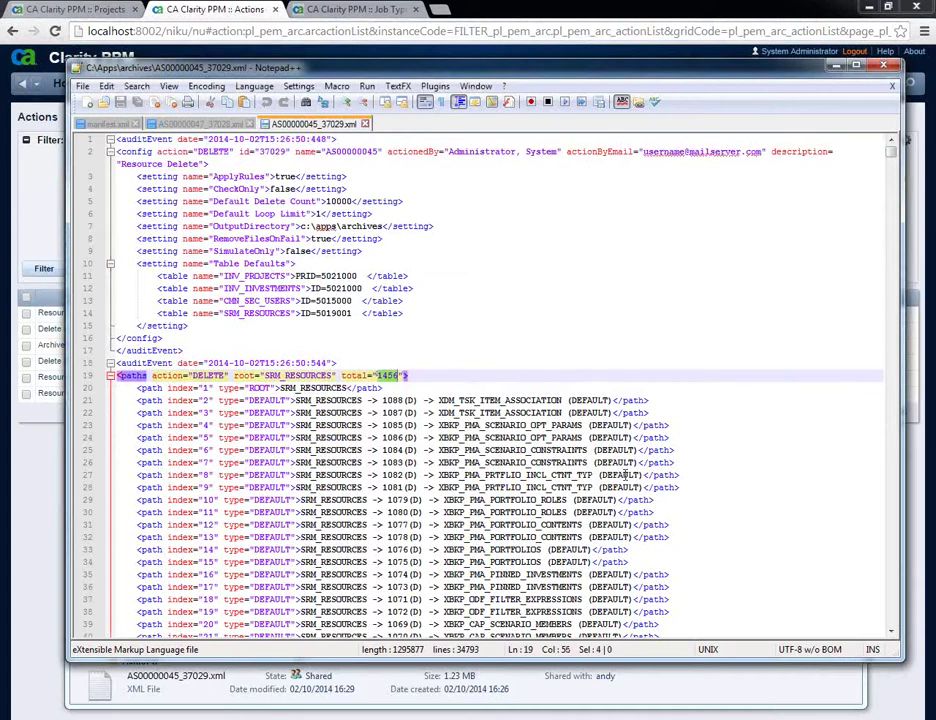
double_click(428, 413)
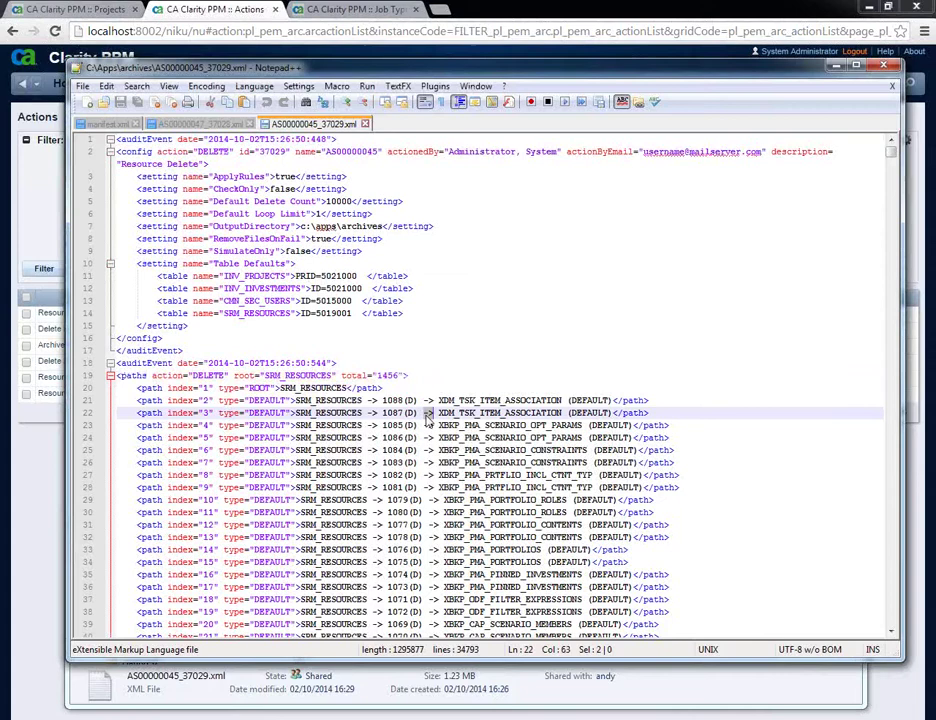
key("Down")
key("Down")
key("Down")
key("Down")
key("Down")
key("Down")
key("Down")
key("Down")
key("Down")
key("Down")
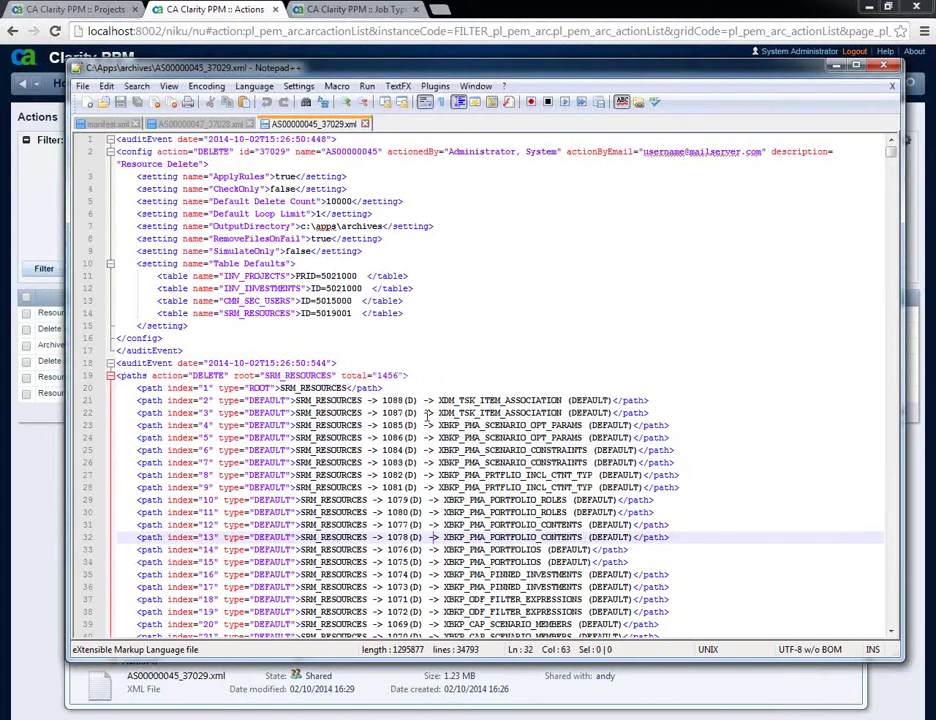
key("Down")
key("Down")
key("Down")
key("Down")
key("Down")
key("Down")
key("Down")
key("Down")
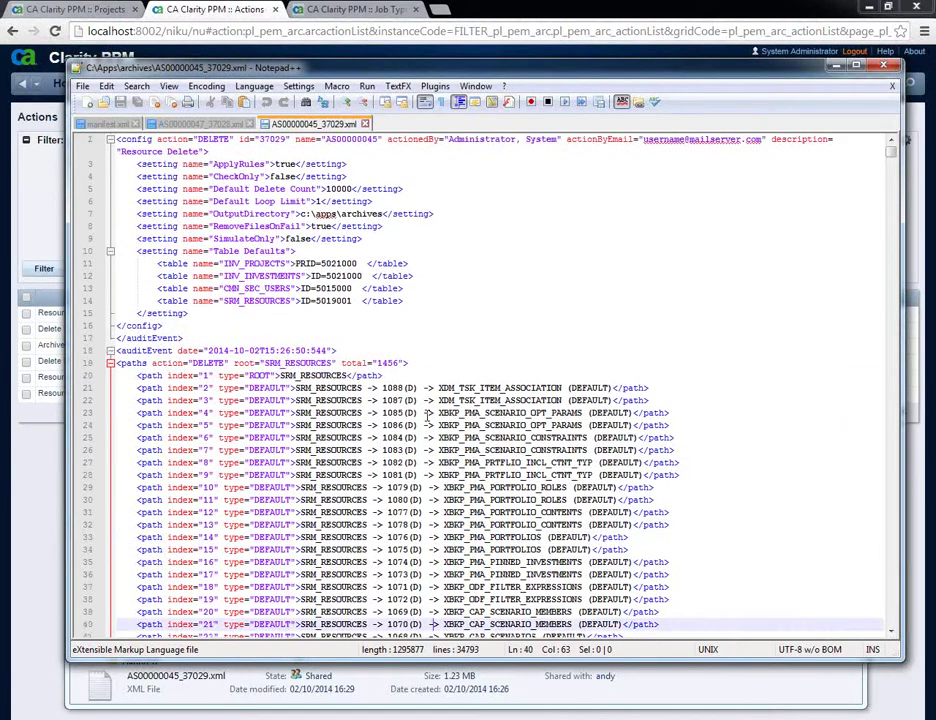
key("Down")
key("Down")
key("Down")
key("Down")
key("Down")
key("Down")
key("Down")
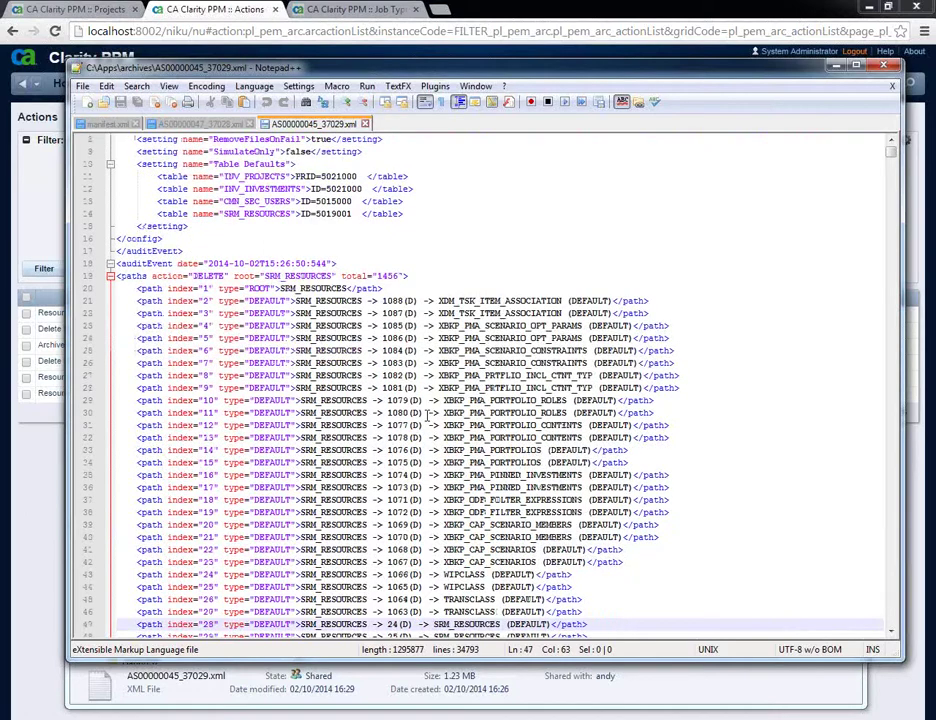
key("Page_Down")
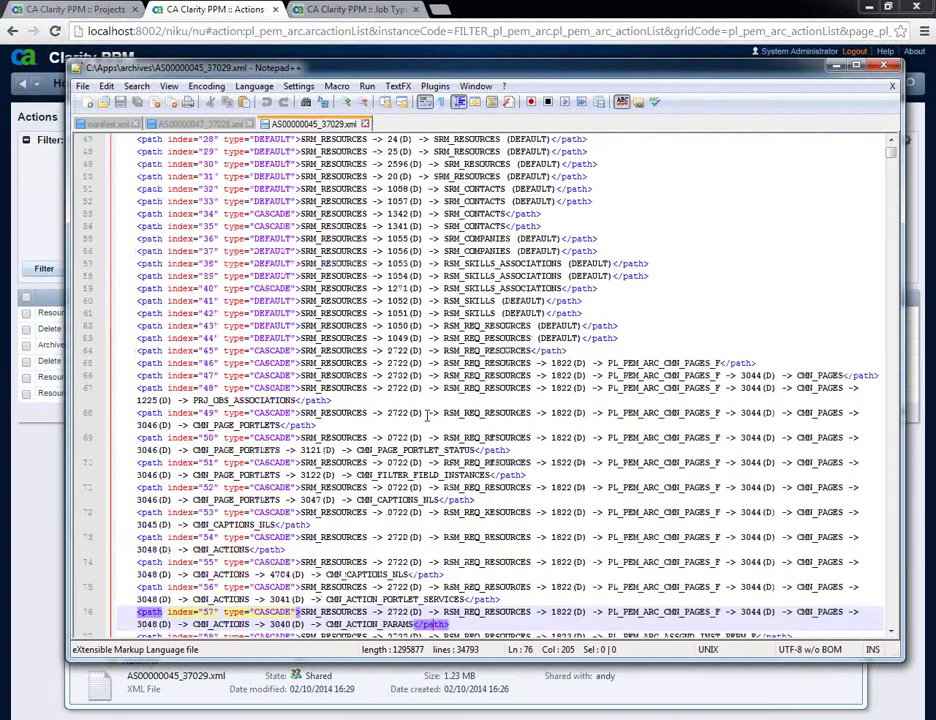
key("Page_Down")
key("Page_Down")
key("Page_Down")
key("Page_Down")
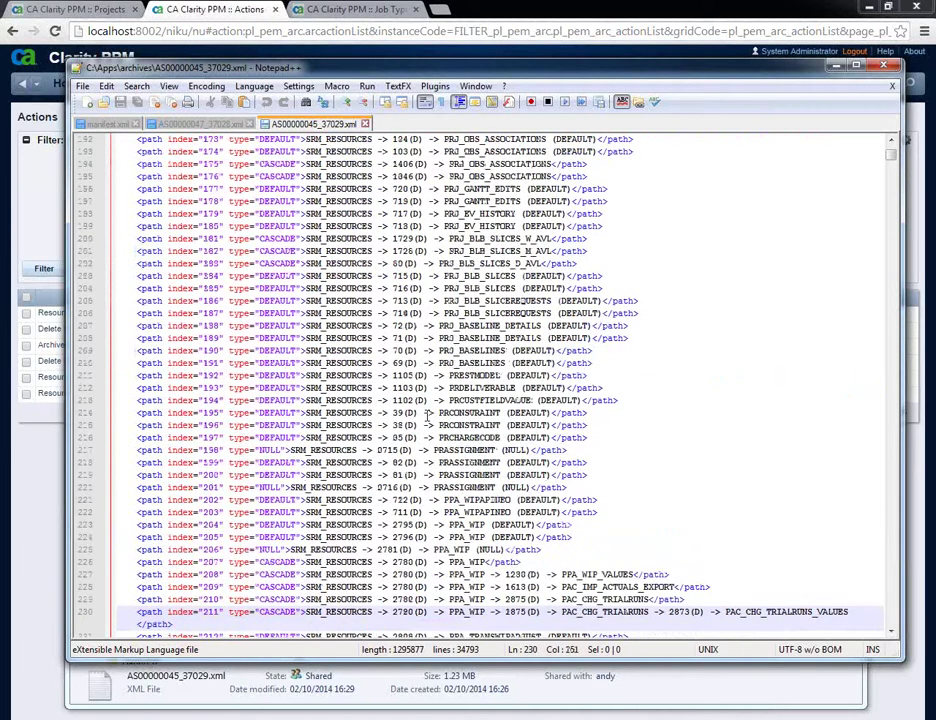
key("Page_Down")
key("Page_Down")
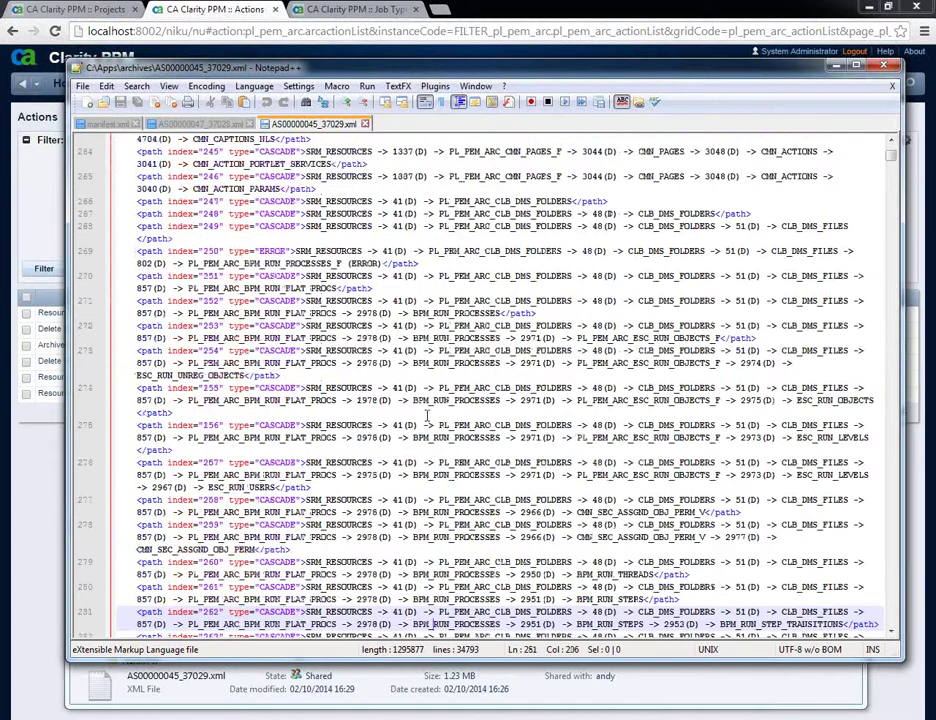
key("Page_Down")
key("Page_Down")
key("Page_Down")
key("Page_Down")
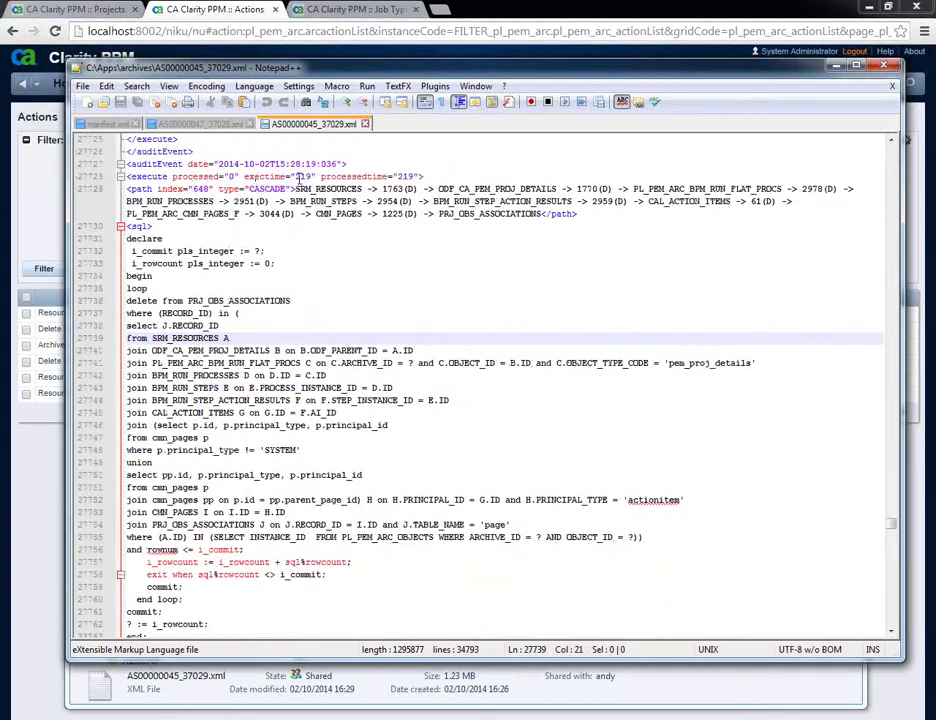
Examine the execution time and delete SQL for path index 648, and close both archive XML files.
left_click_drag(297, 177, 424, 177)
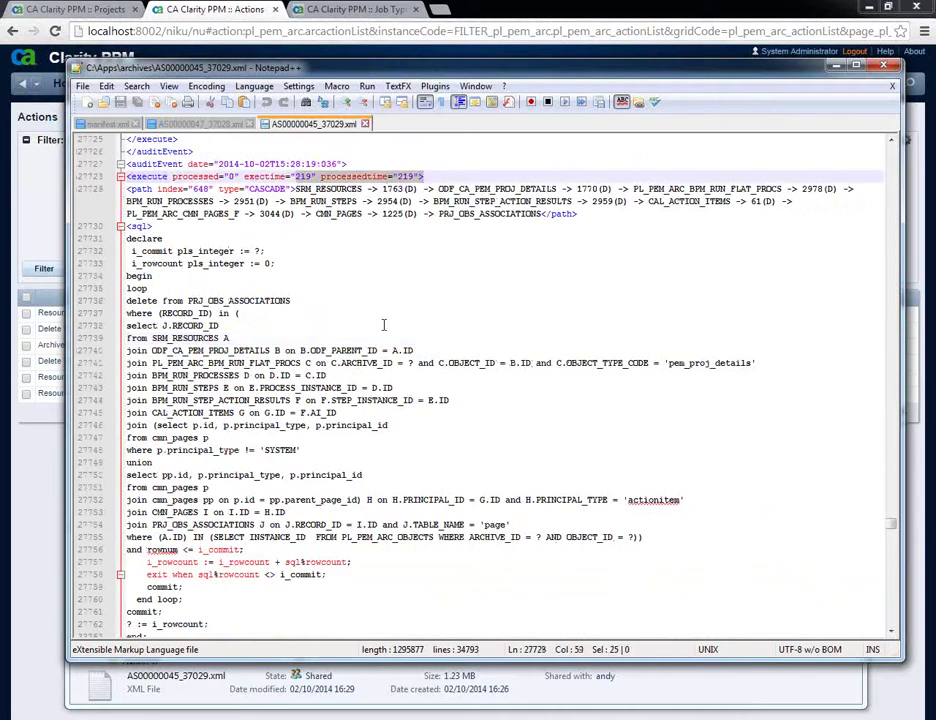
scroll(382, 324, "down", 2)
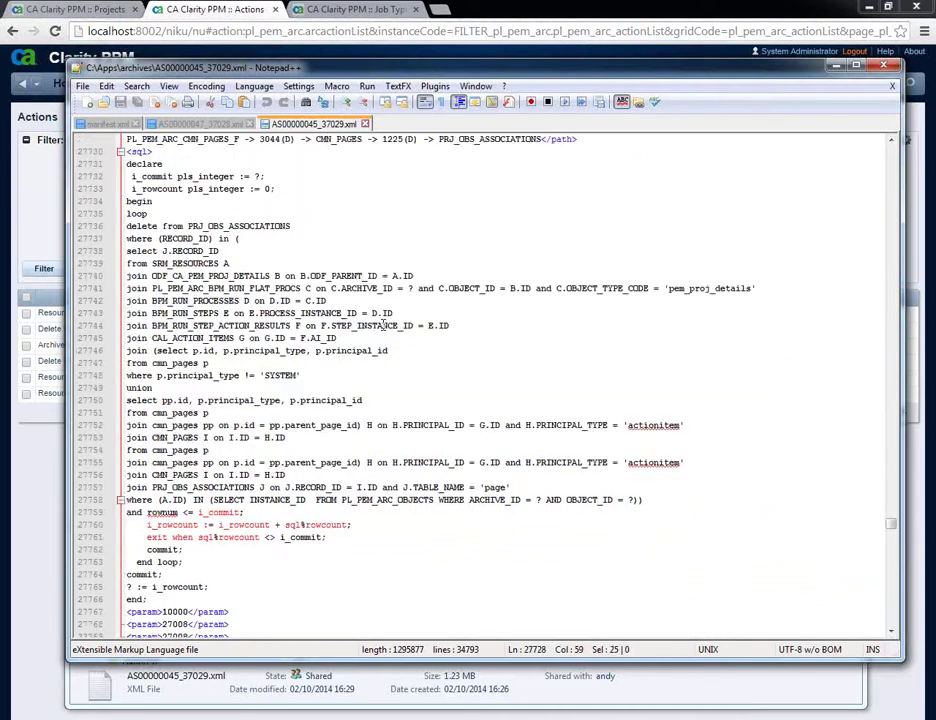
scroll(382, 324, "down", 2)
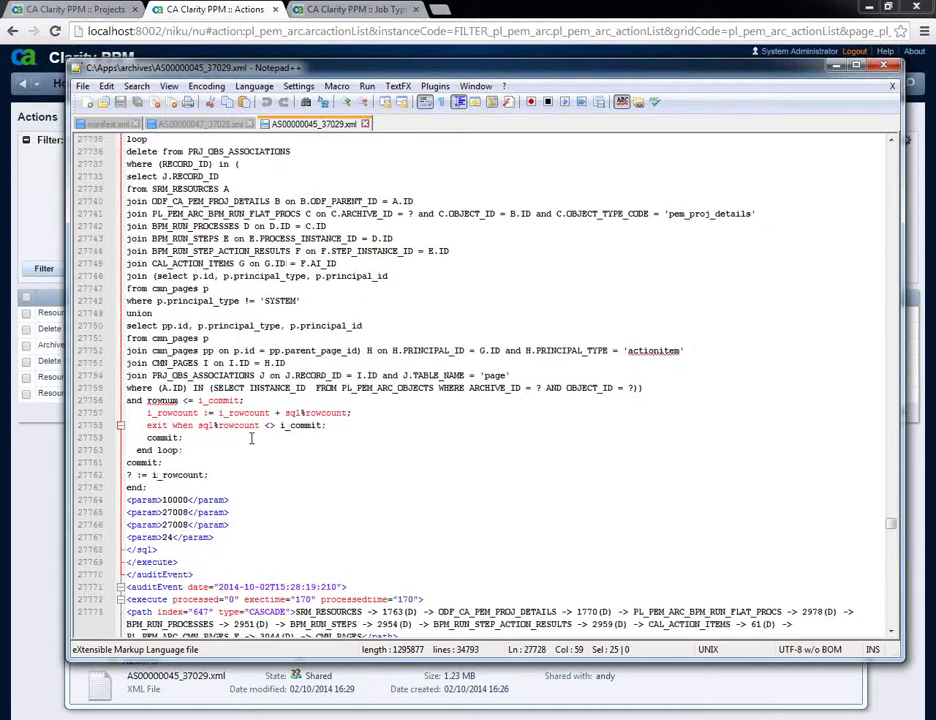
scroll(251, 438, "up", 1)
scroll(251, 438, "up", 4)
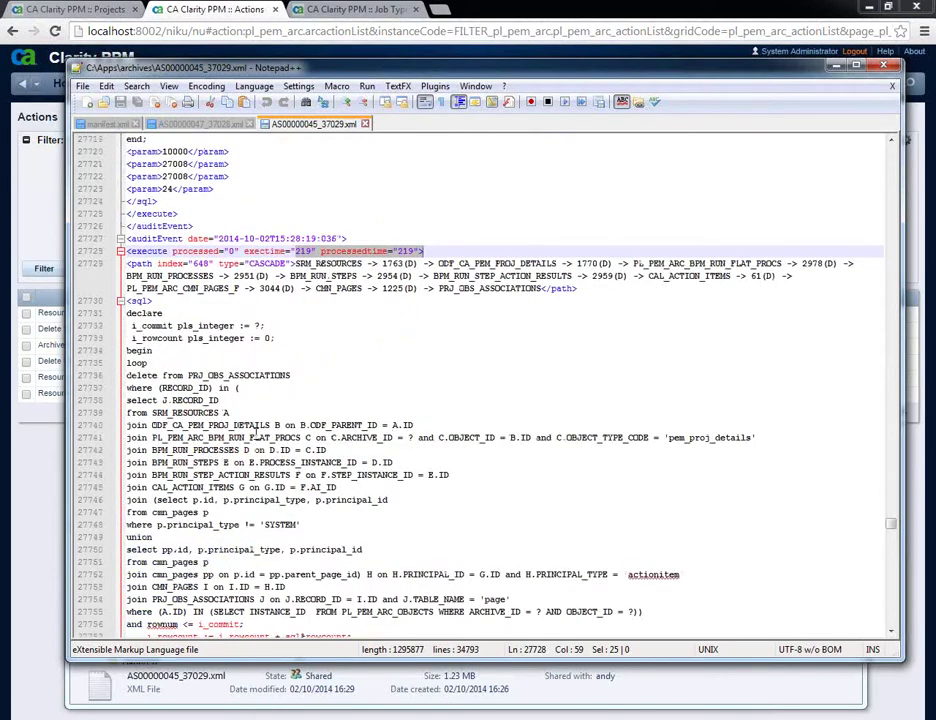
left_click(889, 88)
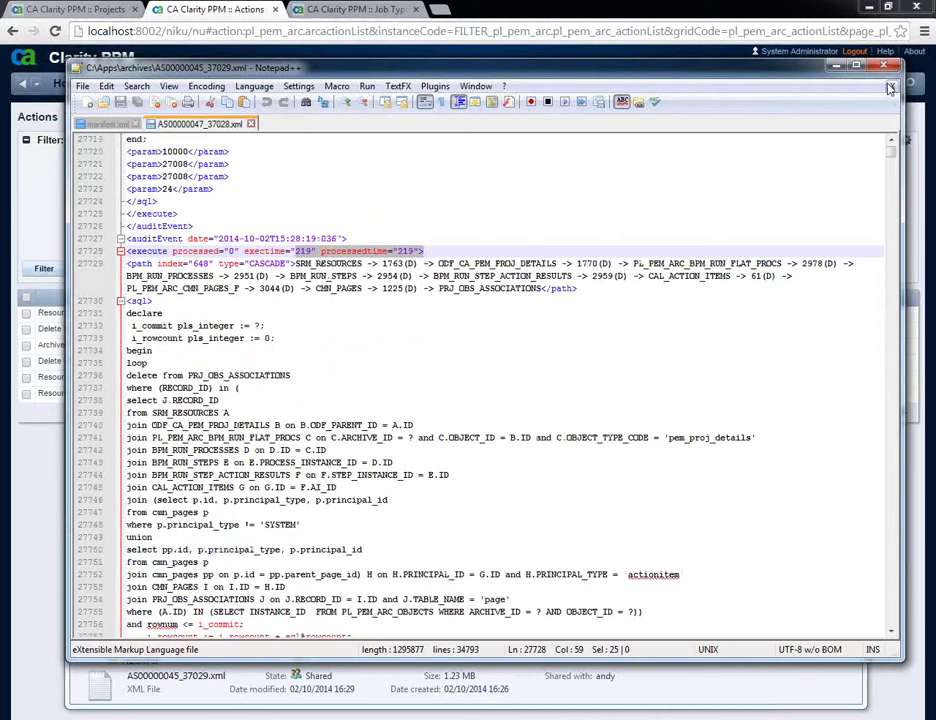
left_click(889, 88)
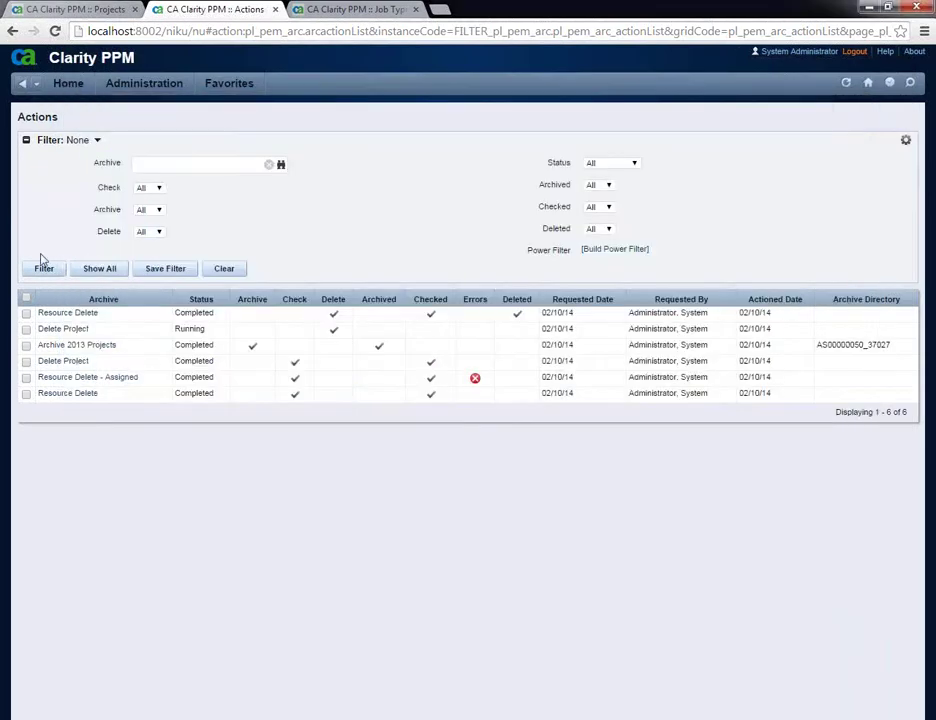
Refresh the Actions list, and check the manager shown for project ARCHIVAL_TEST_2 in the reloaded Projects list.
left_click(42, 269)
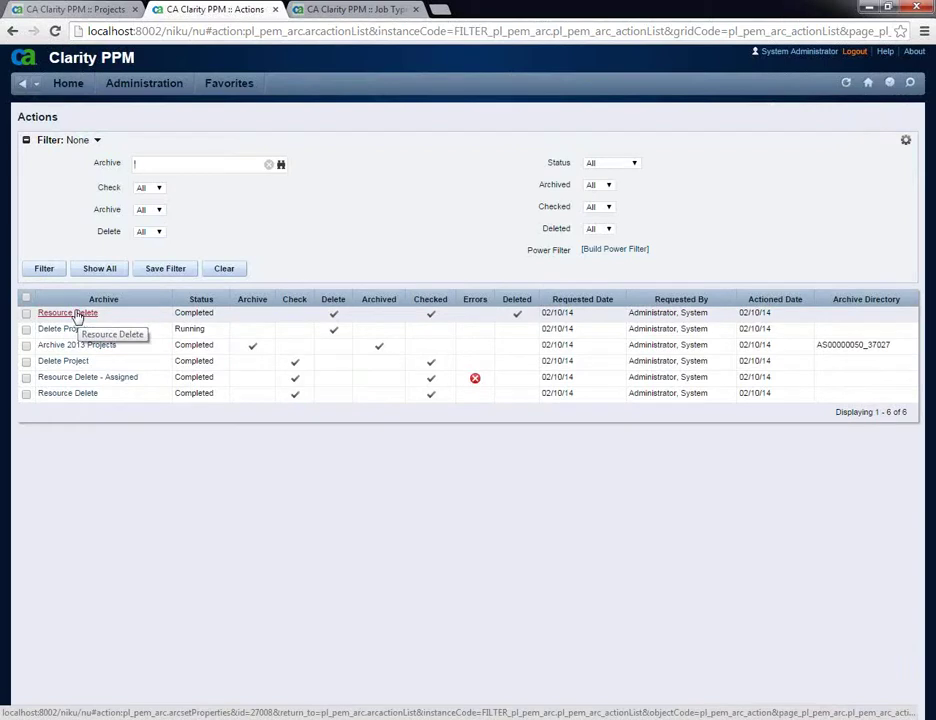
left_click(79, 10)
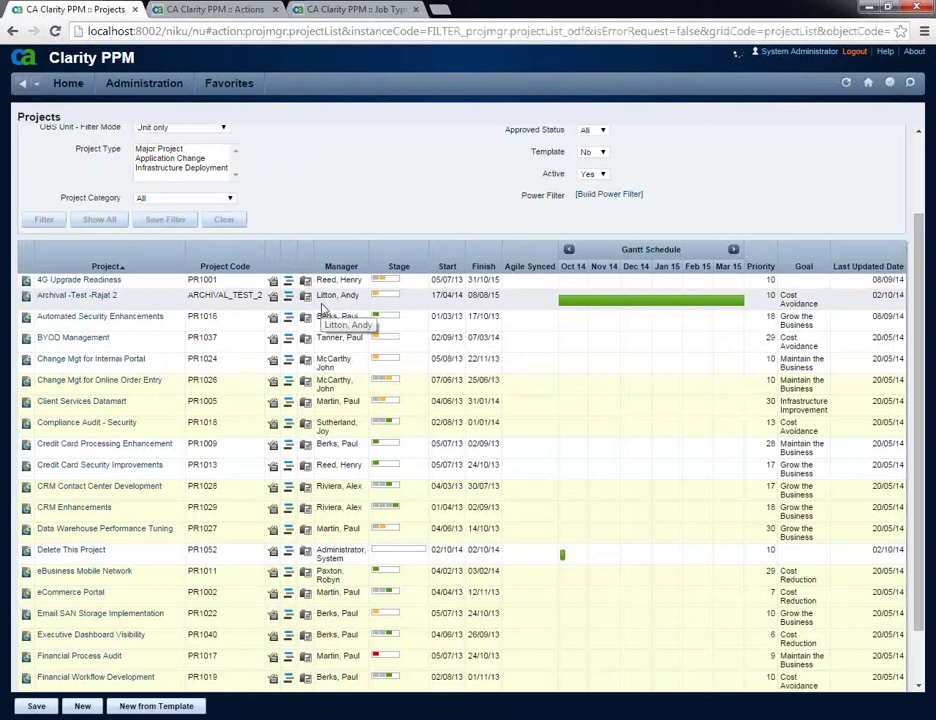
left_click(356, 408)
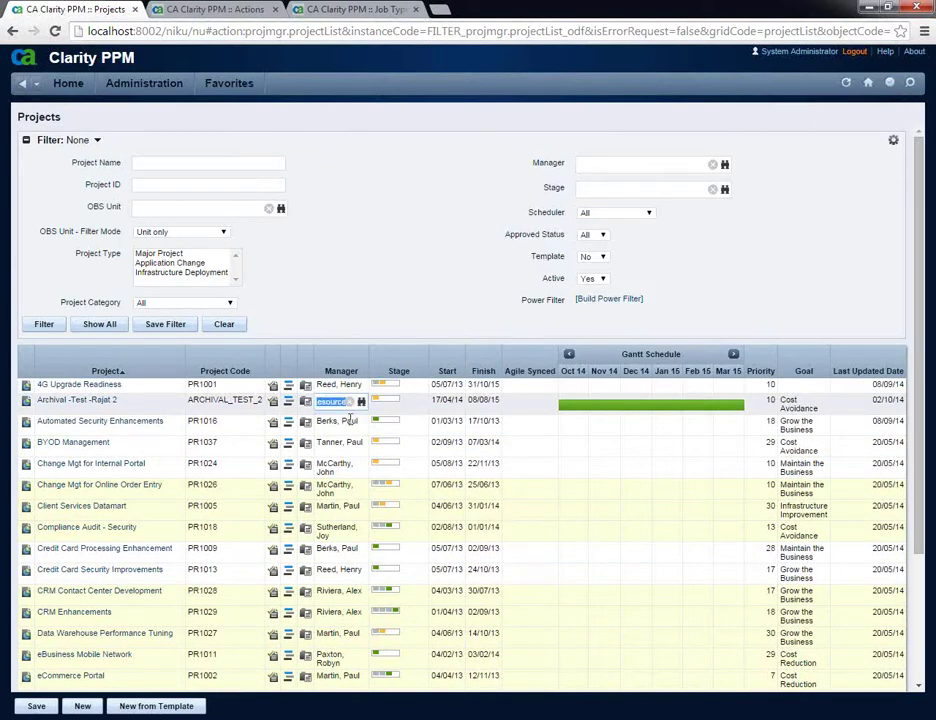
scroll(350, 419, "down", 2)
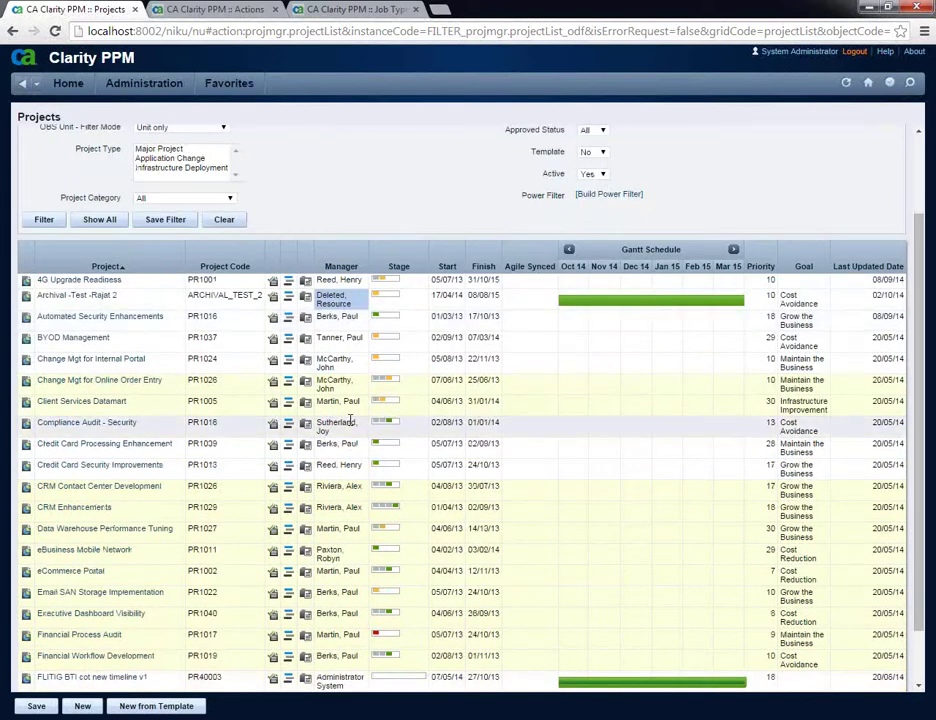
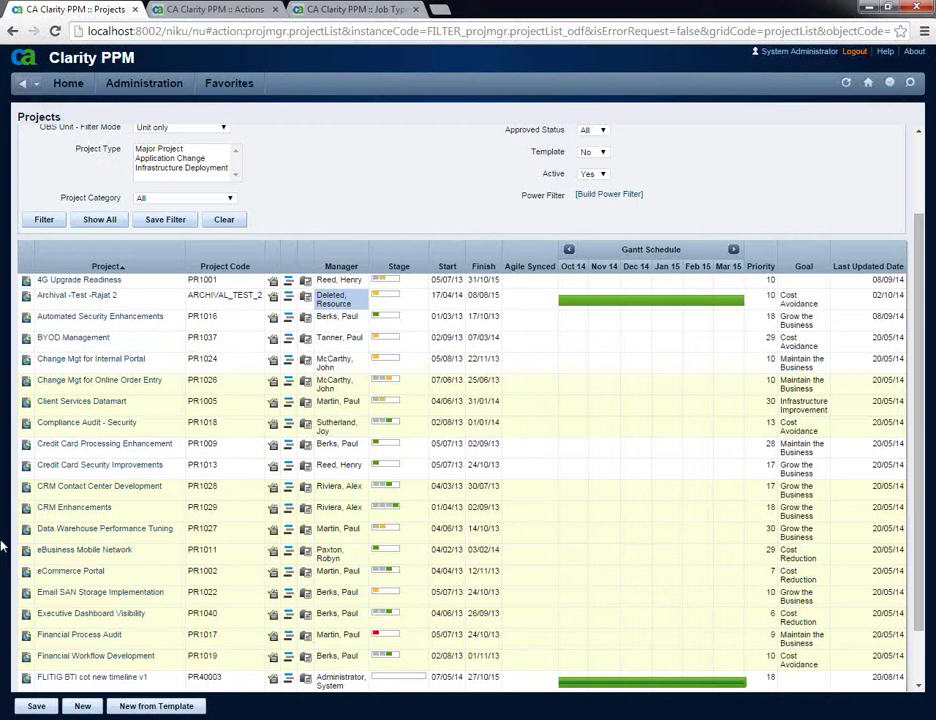
Review the Archiver job's properties and log entries, the Actions list and the Projects list.
left_click(330, 12)
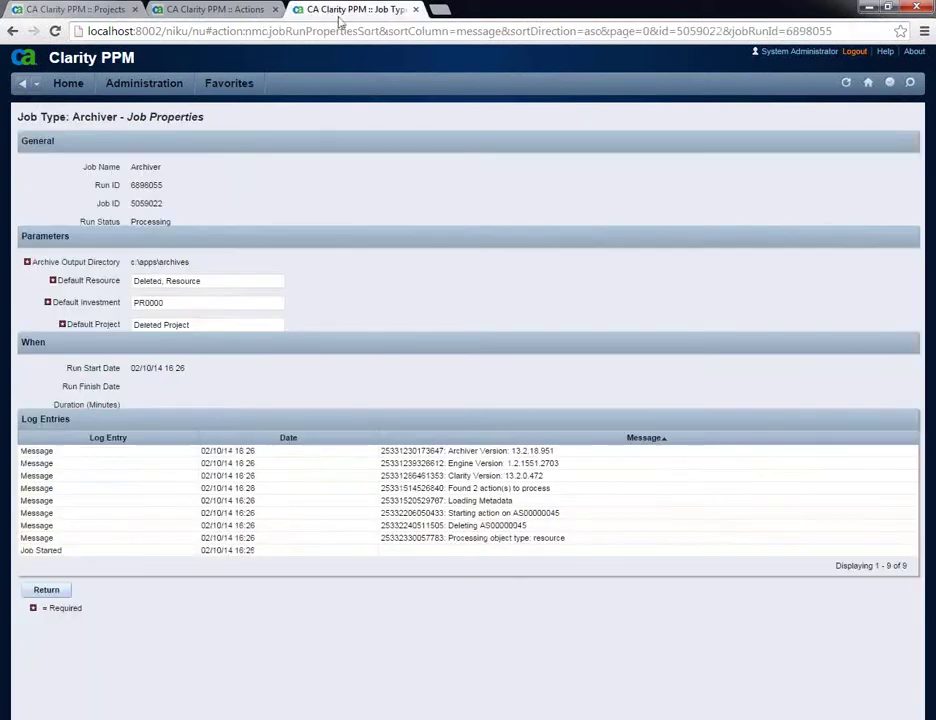
left_click(262, 10)
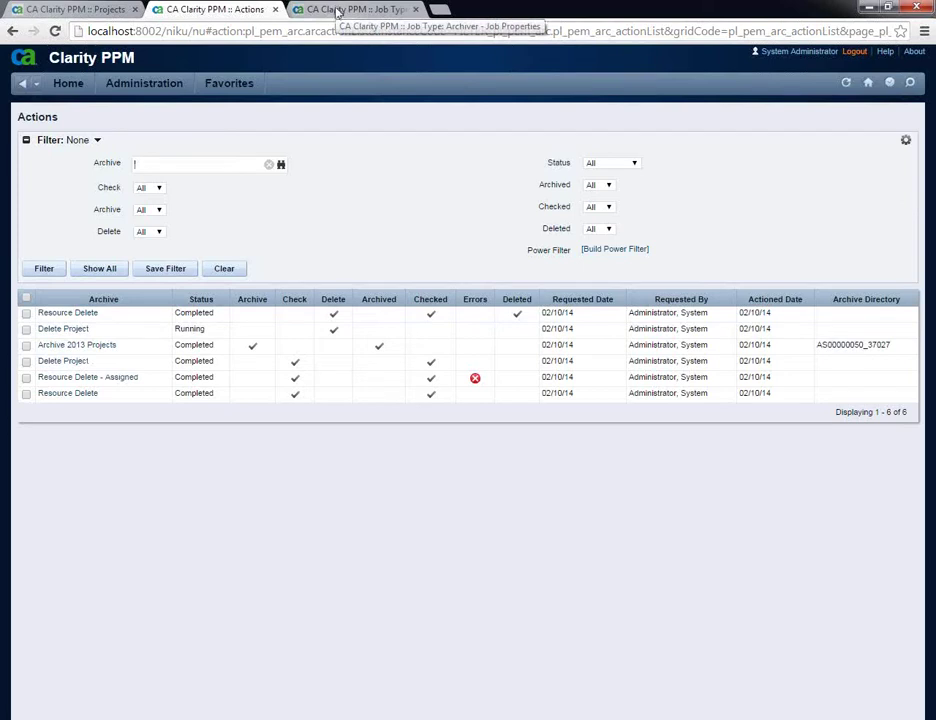
left_click(72, 10)
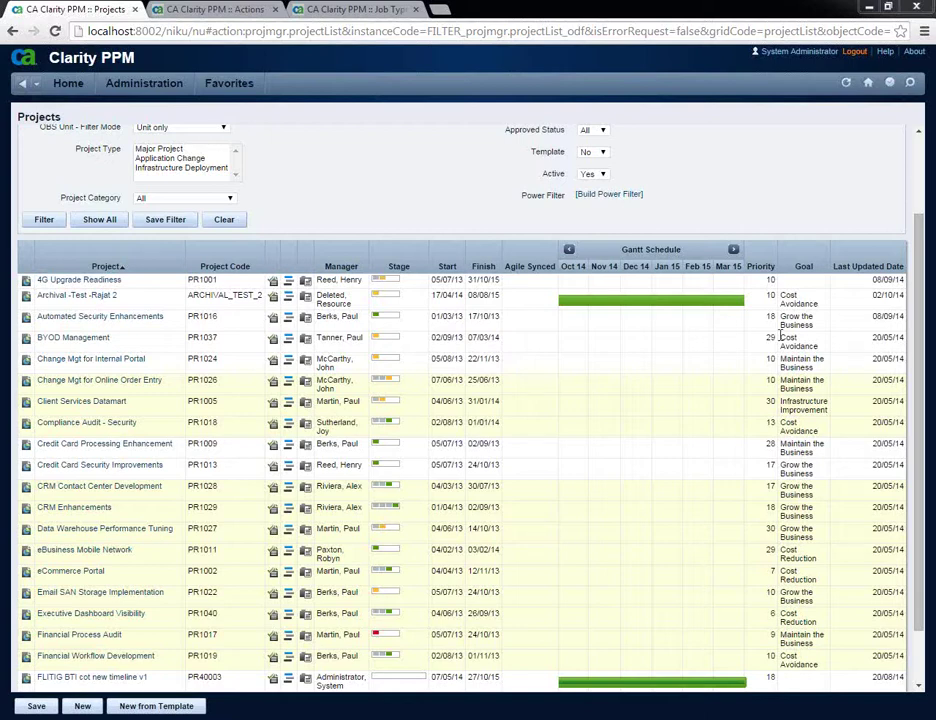
Open Archive History and set its Object filter to Resource.
left_click(127, 86)
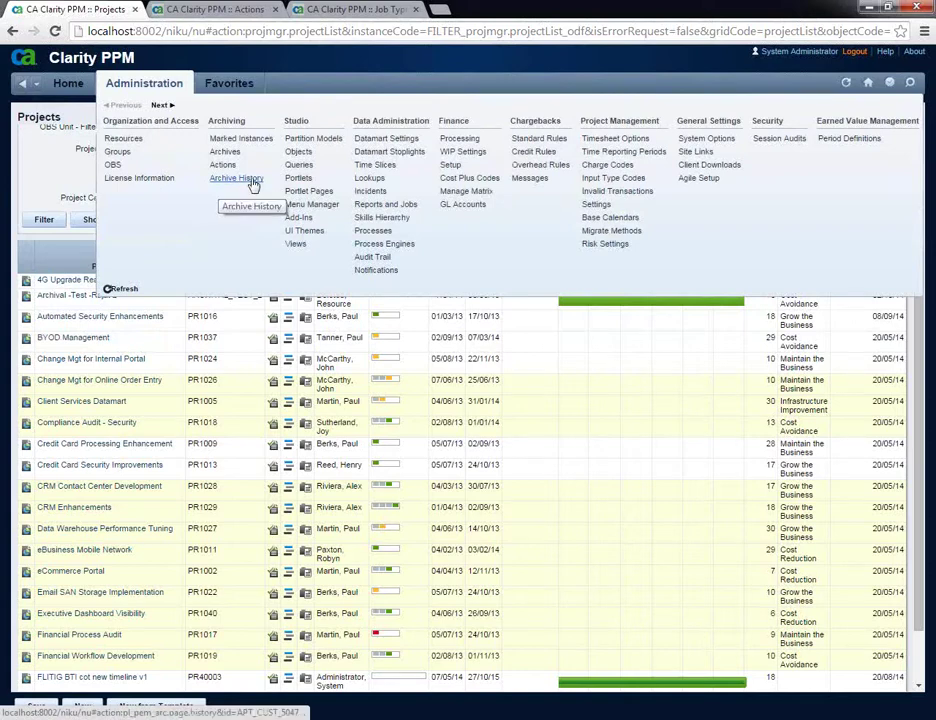
left_click(252, 182)
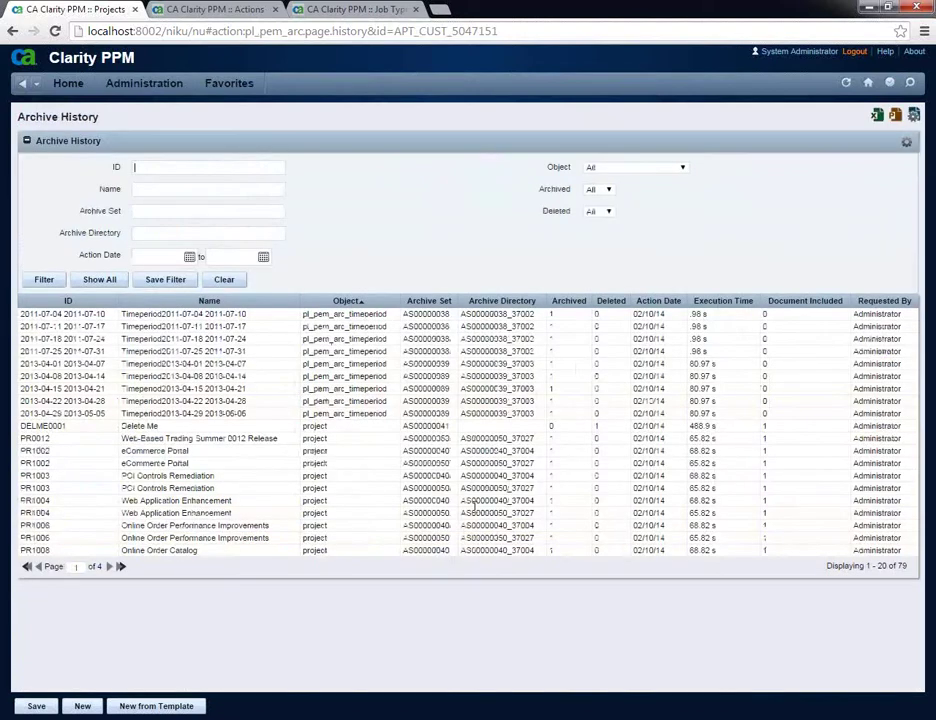
left_click(150, 189)
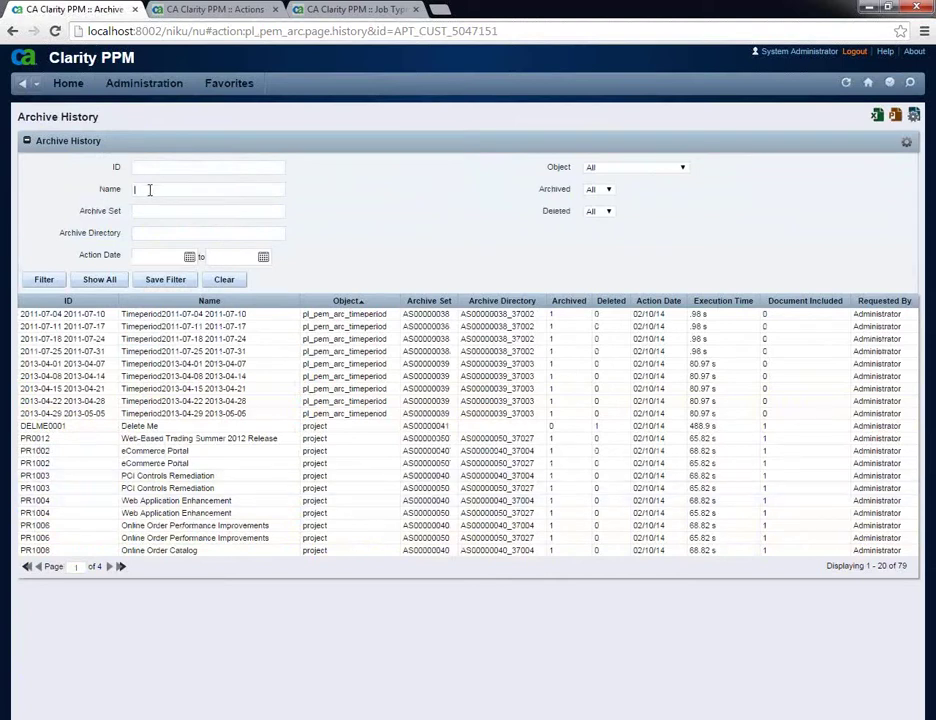
left_click(608, 169)
left_click(602, 248)
Filter the archive history by the deleted resource's surname in the Name field.
type("AS0")
key("BackSpace")
key("BackSpace")
key("BackSpace")
left_click(146, 190)
type("Littl")
type("e")
key("Return")
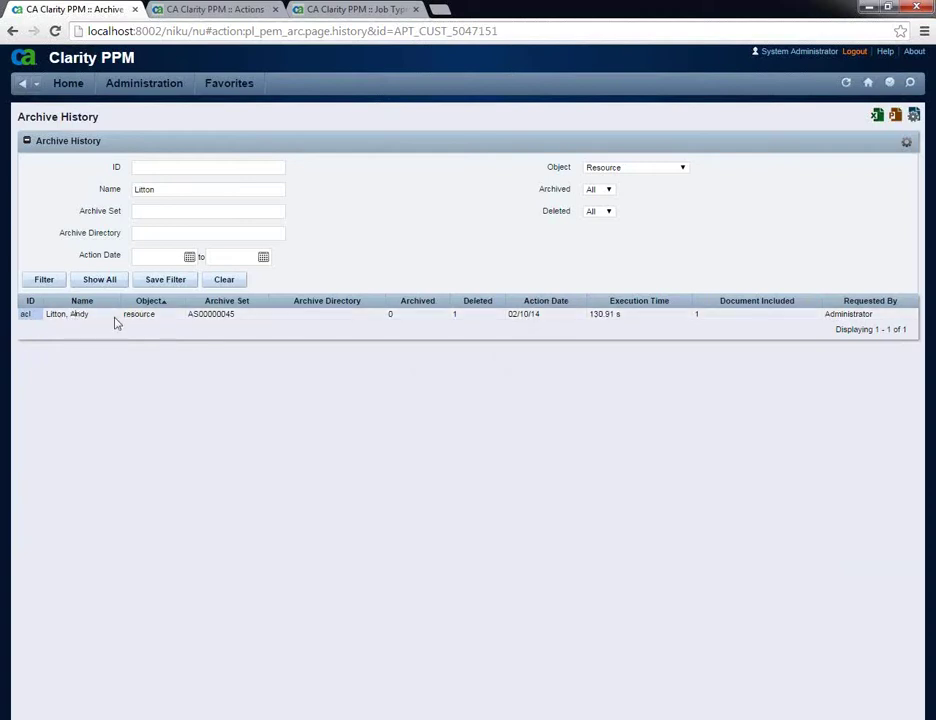
Examine the archive set, deleted flag and action date of the resource's history entry.
double_click(221, 315)
left_click(466, 316)
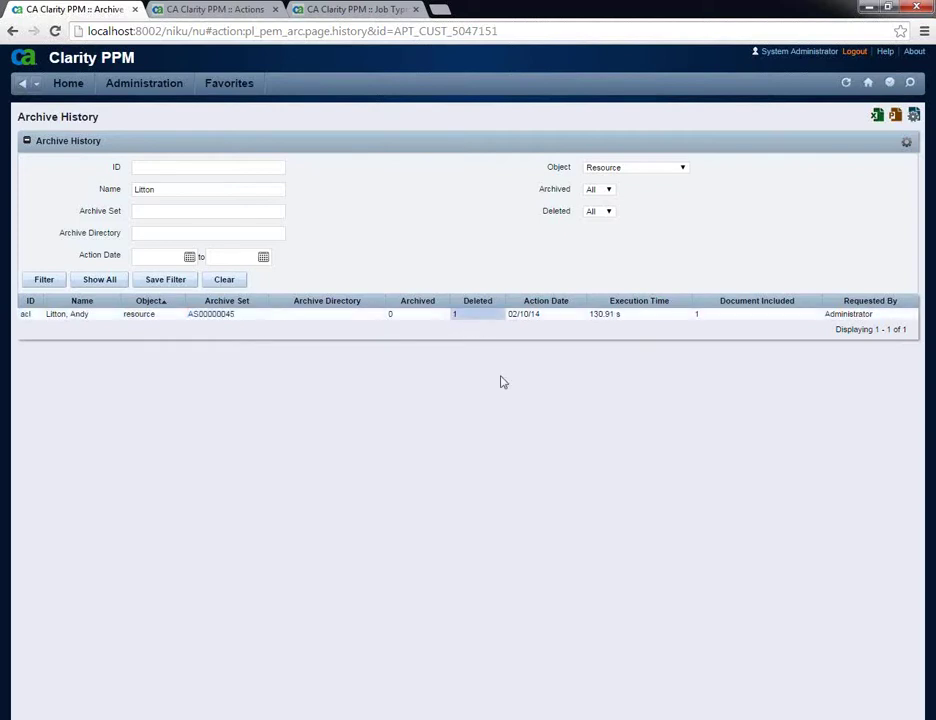
left_click(541, 316)
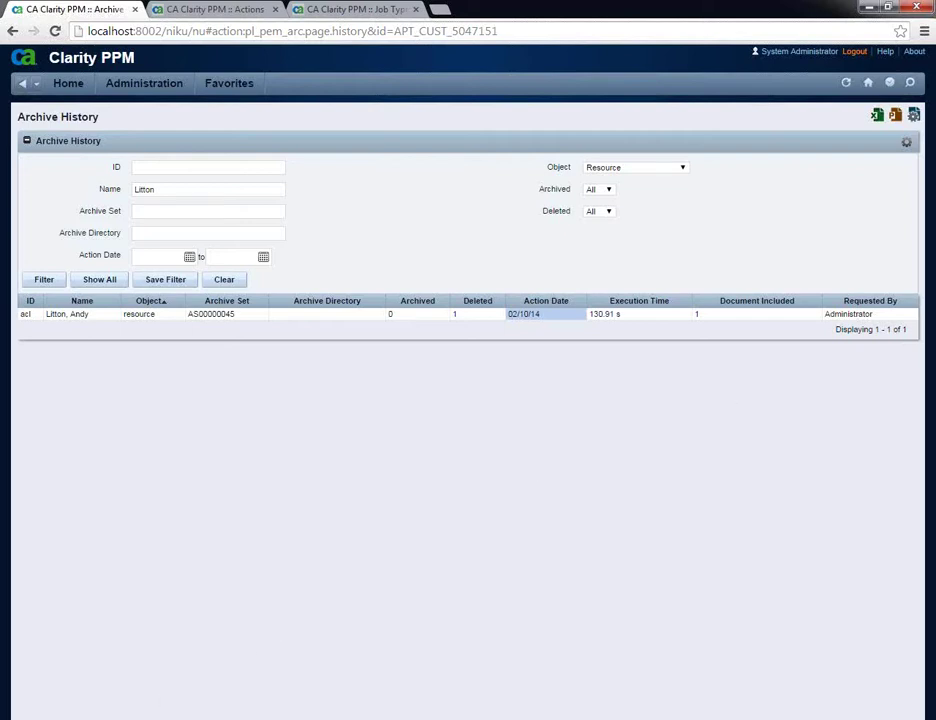
Switch to Windows Explorer and examine the XML files and archive subfolders in the archives folder.
key("alt+Tab")
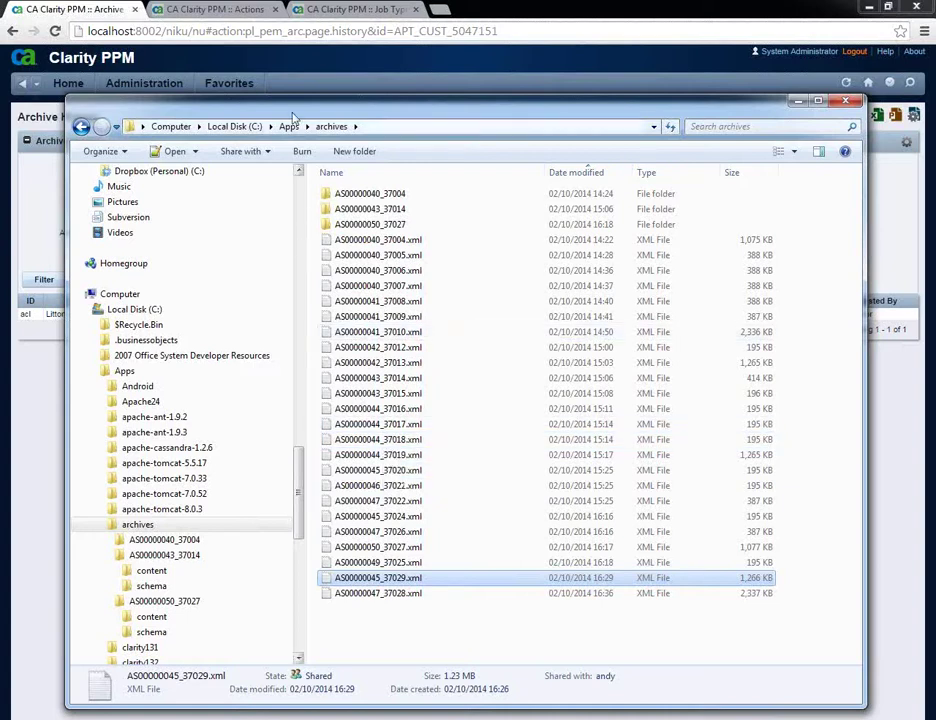
left_click_drag(282, 101, 258, 71)
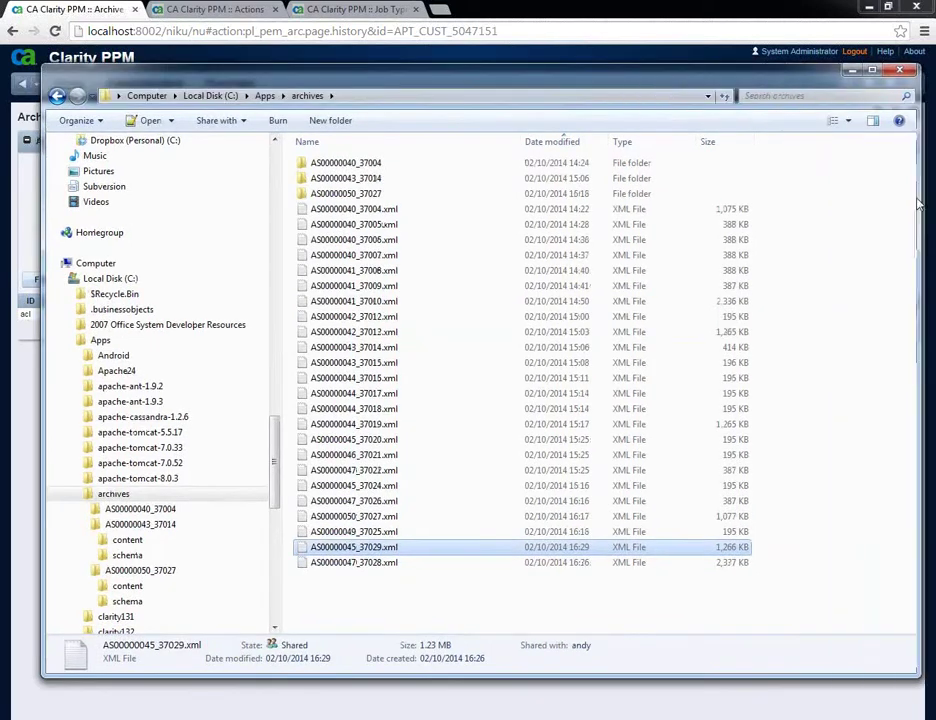
left_click(356, 258)
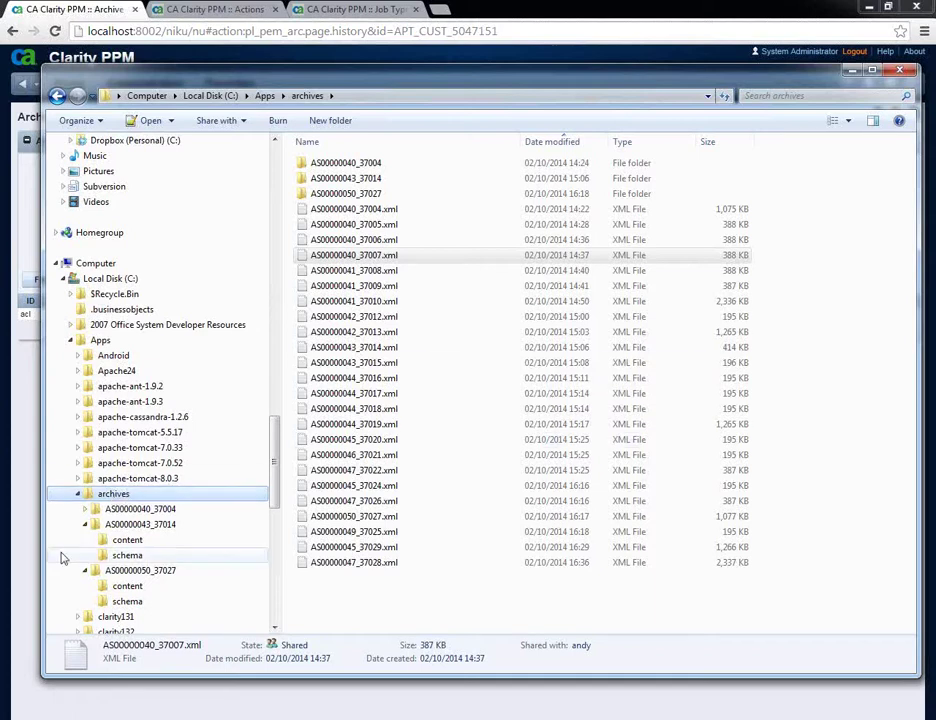
left_click(331, 165)
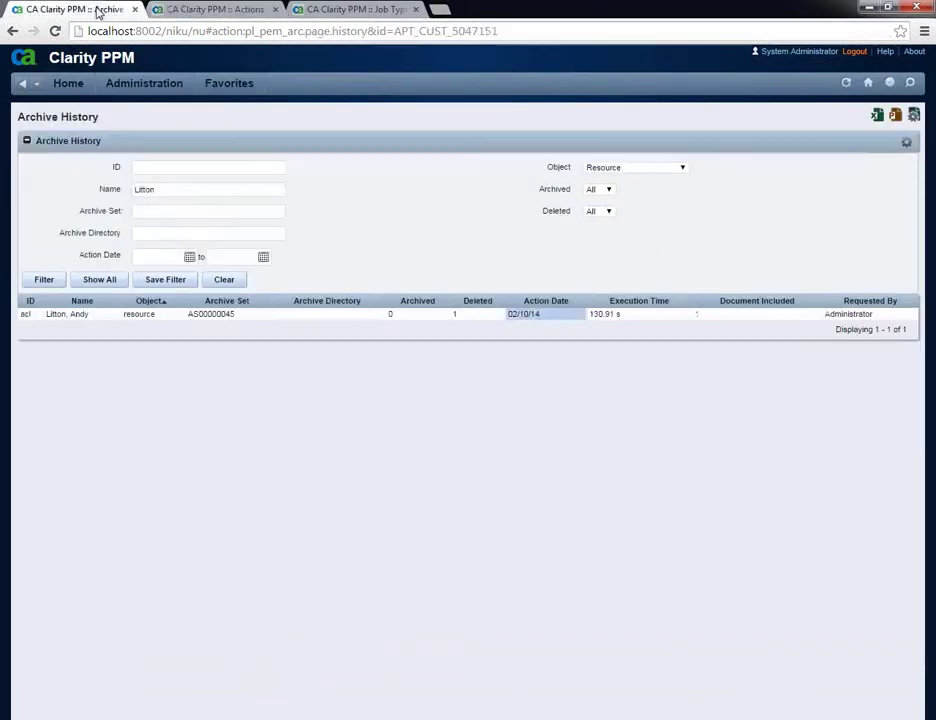
Return to Clarity PPM, open the Archive Sets list in place of the Actions list, and select all archive sets.
left_click(140, 86)
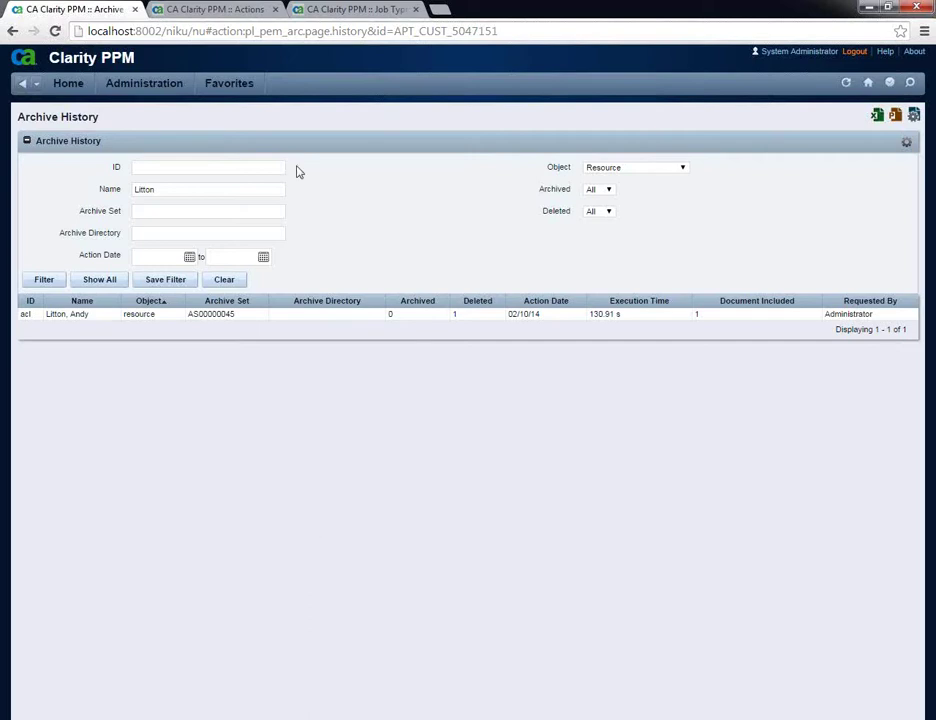
left_click(220, 13)
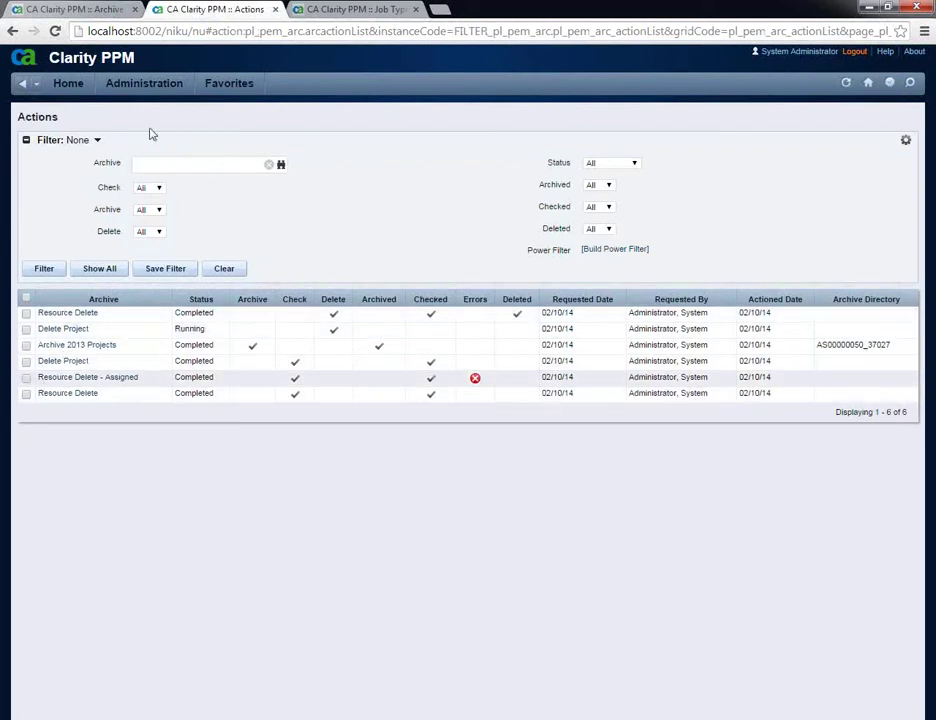
left_click(141, 88)
left_click(226, 152)
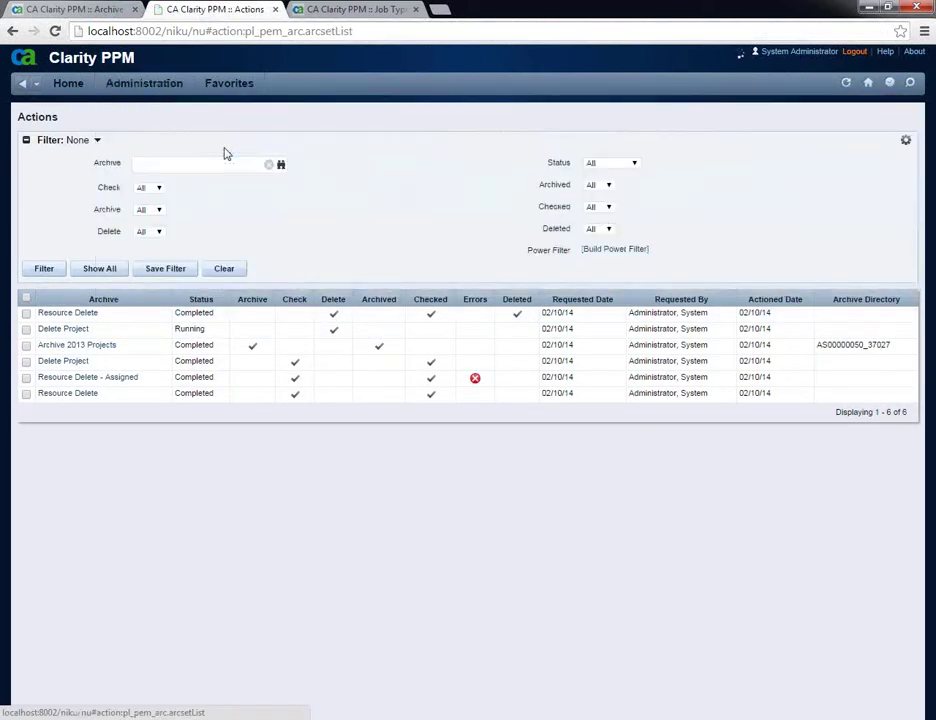
left_click(26, 276)
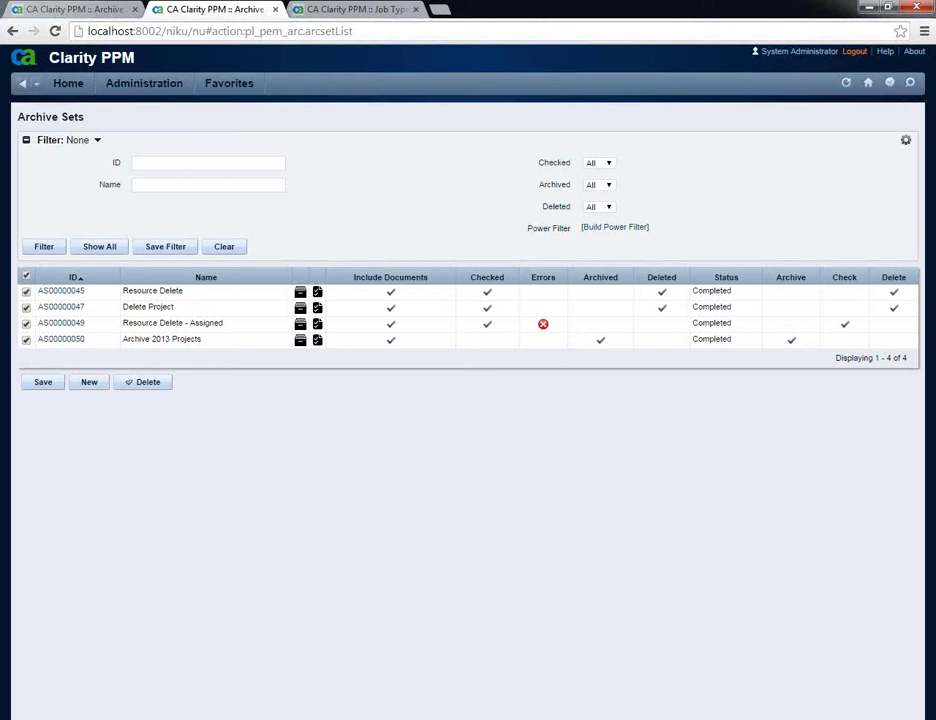
Revisit Archive History, and highlight the Archive Output Directory path in the Archiver job properties.
left_click(70, 10)
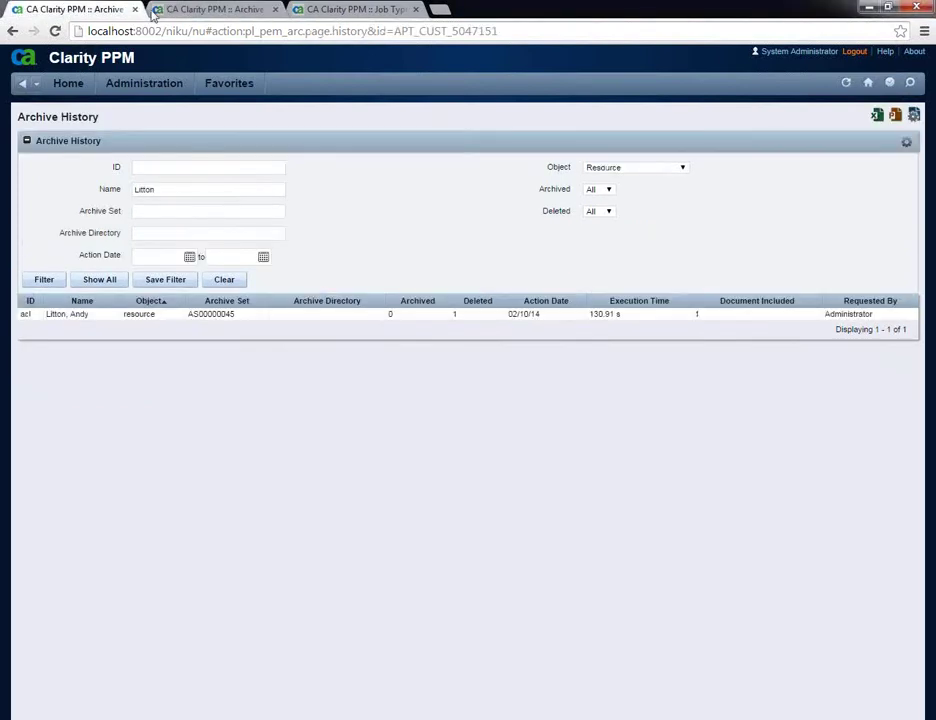
left_click(340, 10)
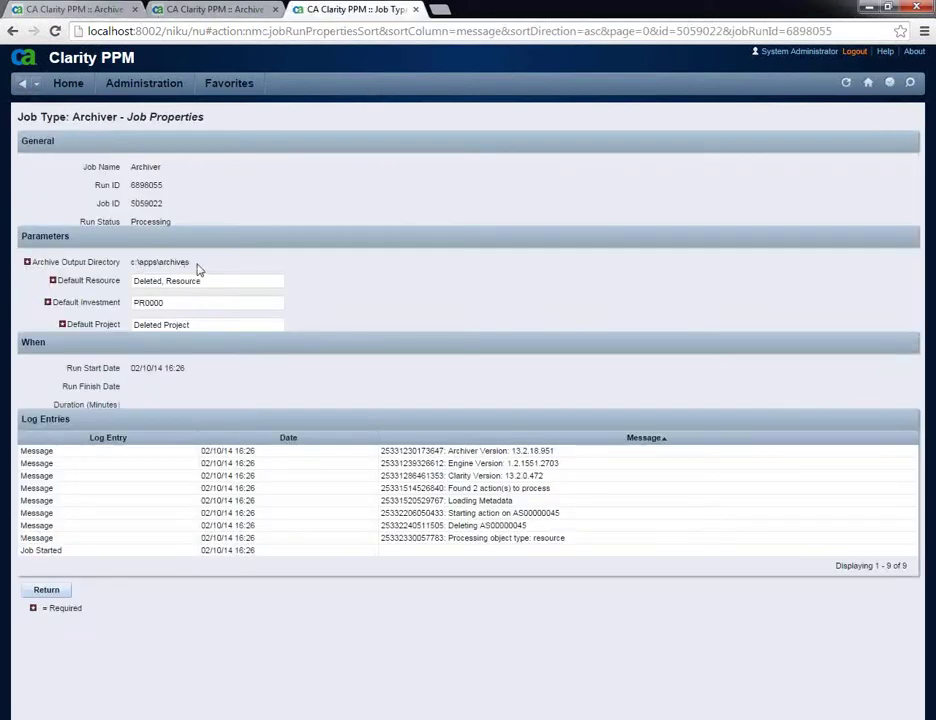
left_click_drag(190, 262, 131, 263)
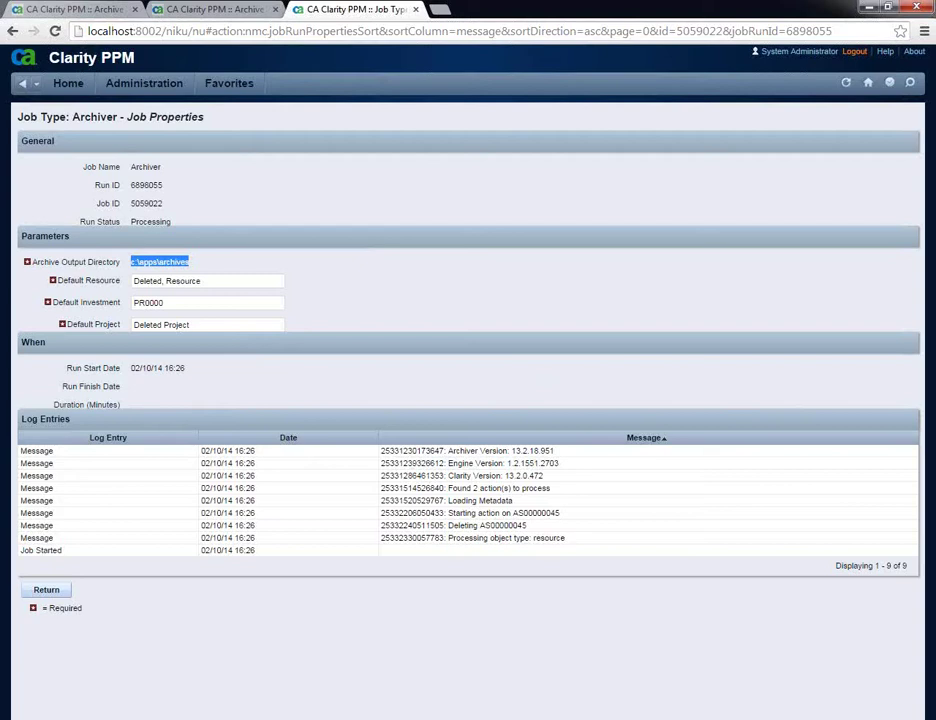
key("alt+Tab")
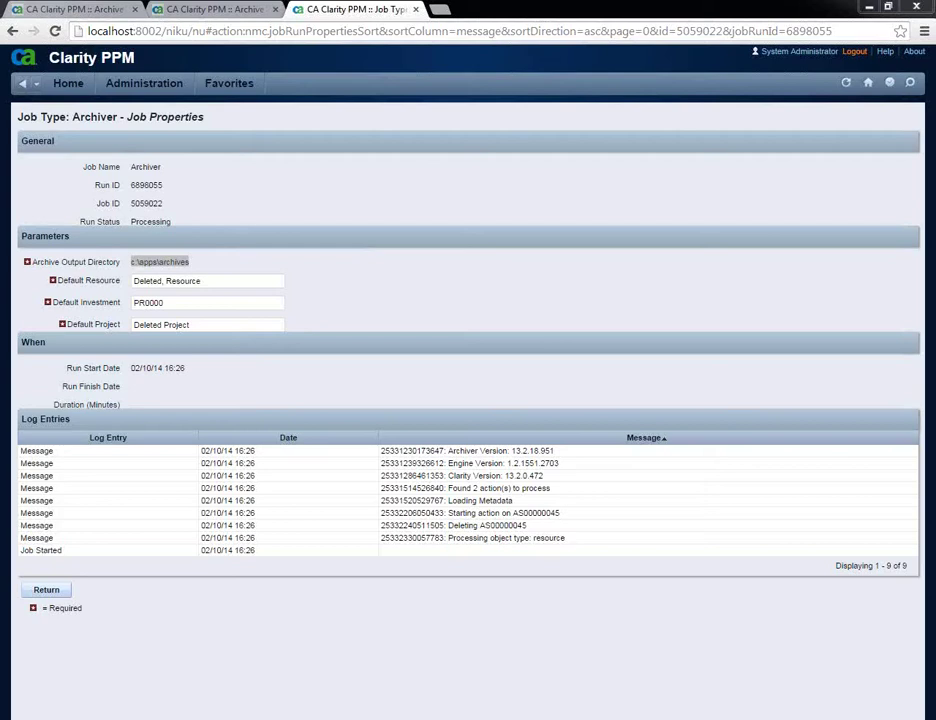
mouse_move(427, 719)
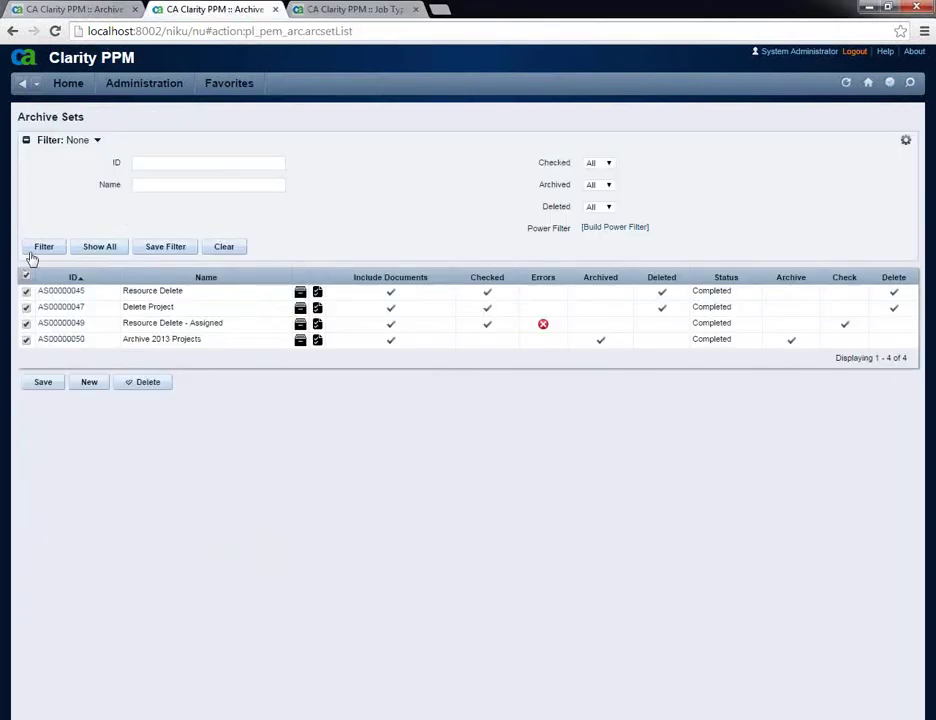
Refresh the Archive Sets list, return from the job properties to the Jobs log, and highlight the Archiver run's duration.
left_click(38, 250)
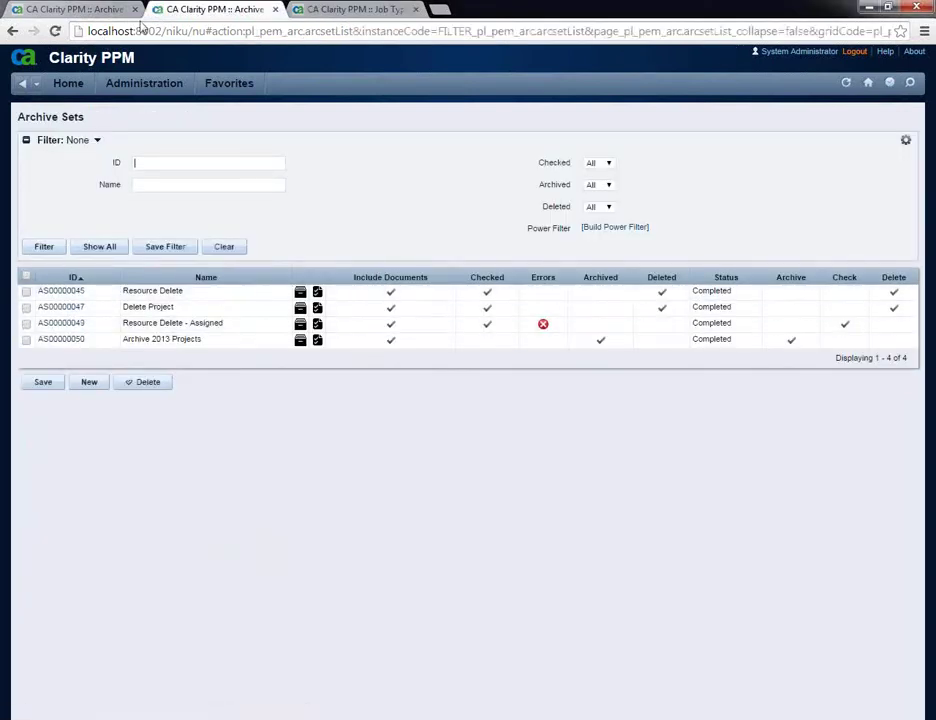
left_click(99, 12)
left_click(360, 14)
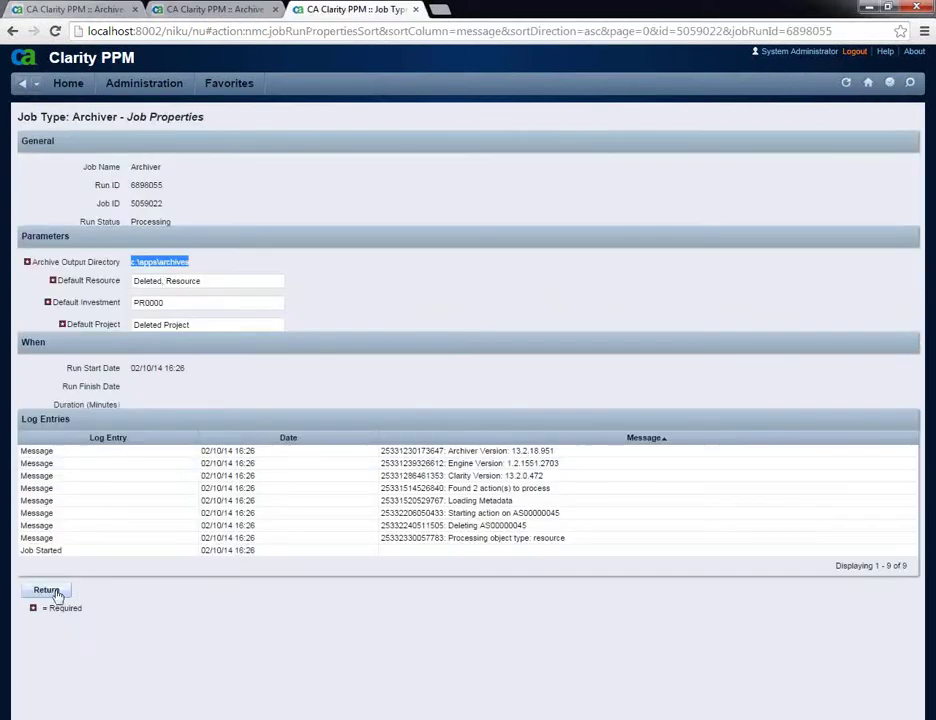
left_click(50, 591)
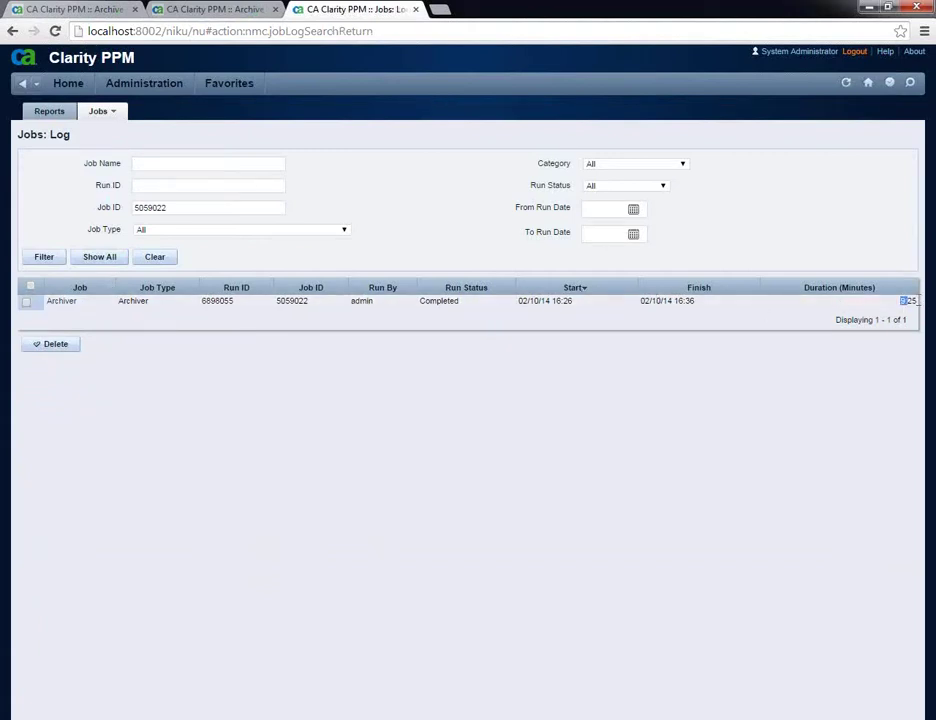
left_click_drag(899, 300, 918, 302)
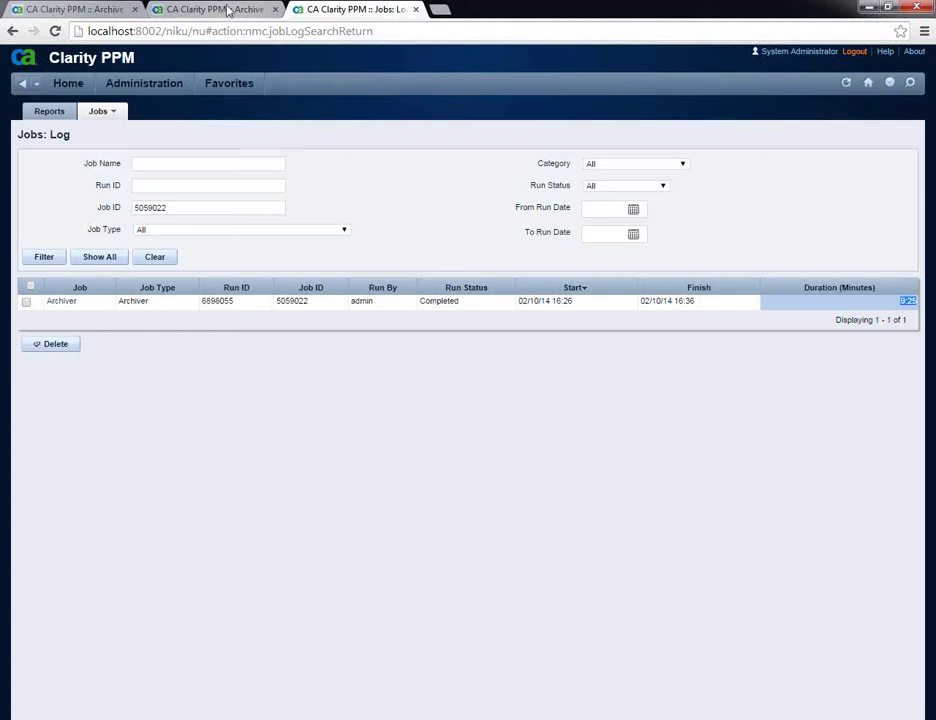
Open archive set AS00000047 (Delete Project) from the Archive Sets list and display its contents.
left_click(137, 91)
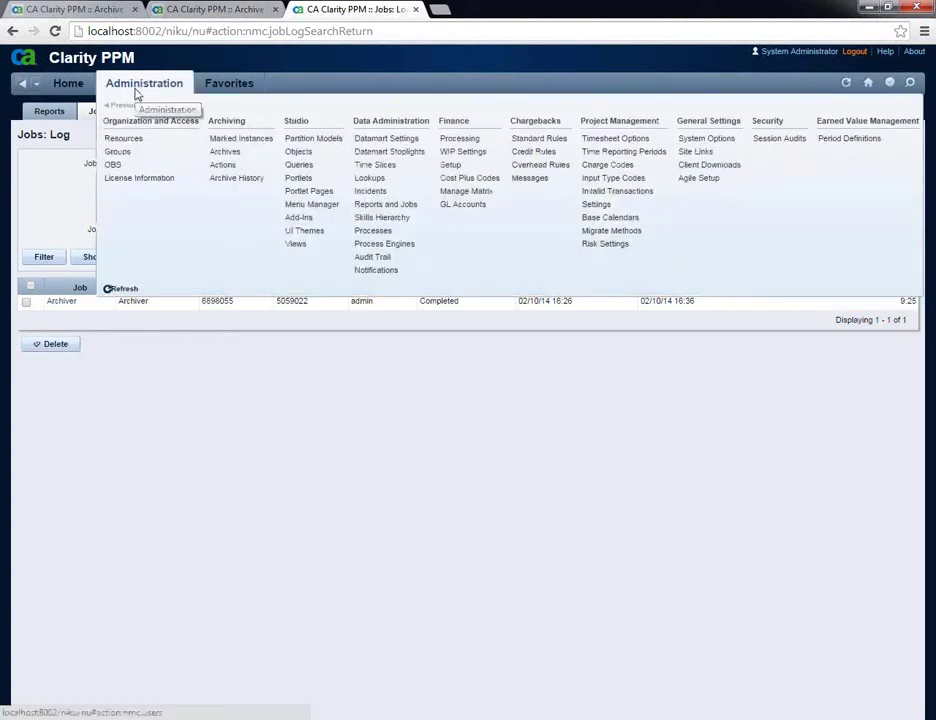
left_click(225, 152)
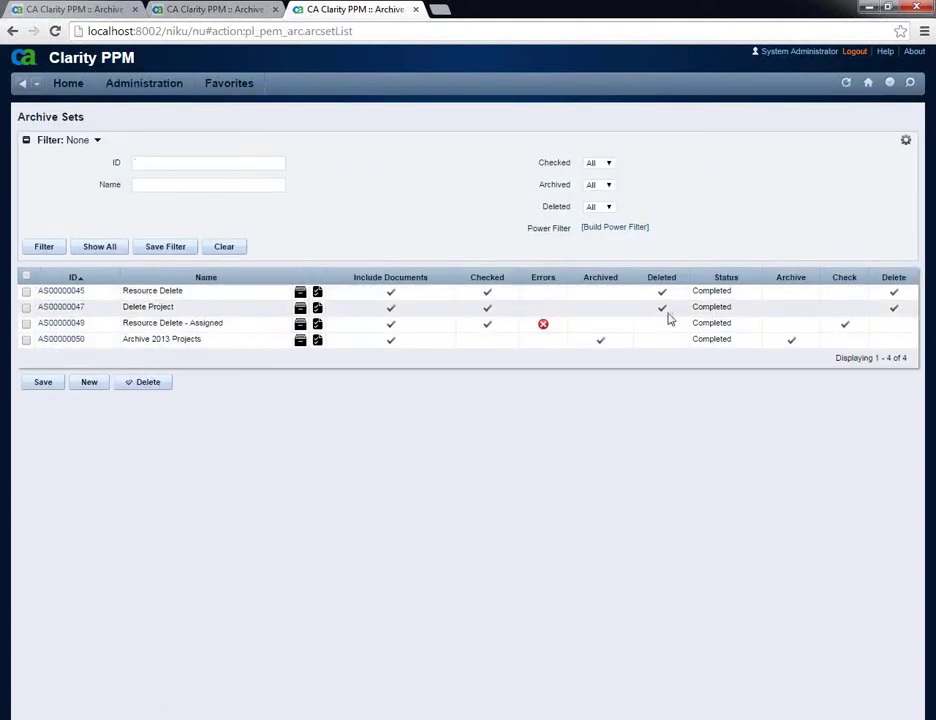
left_click(66, 310)
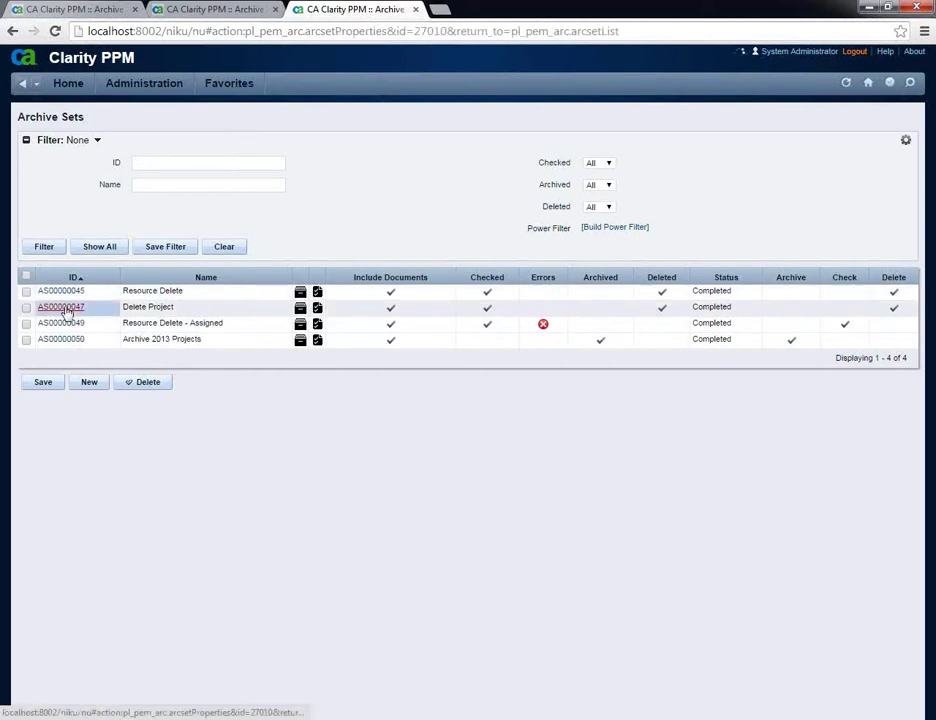
left_click(104, 114)
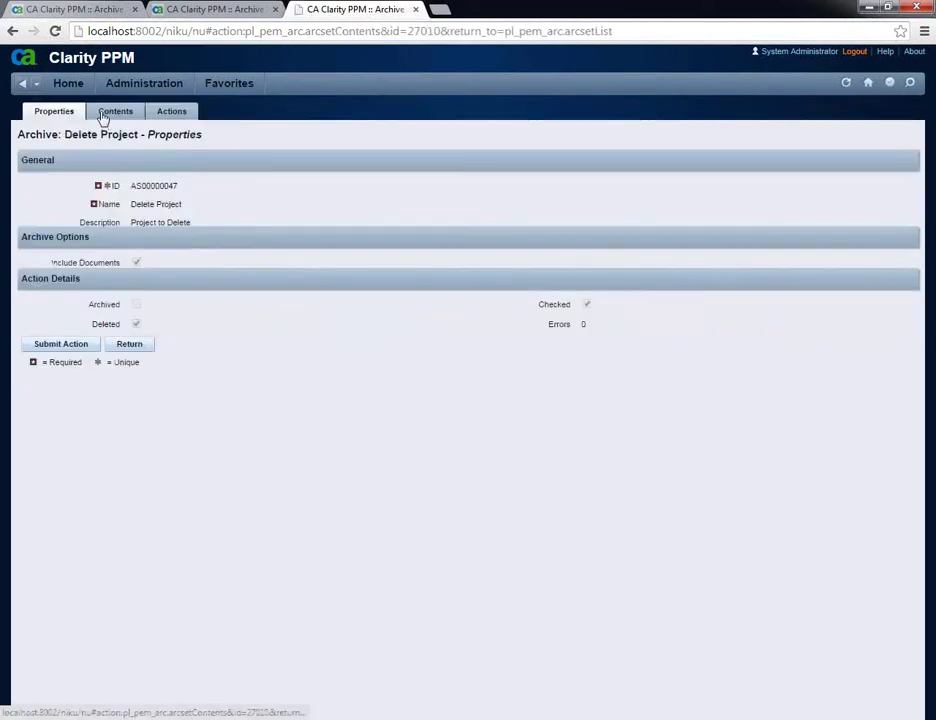
Copy the code PR1052 from the archive set's contents and filter the Projects list by that project ID.
left_click_drag(136, 201, 172, 199)
key("ctrl+c")
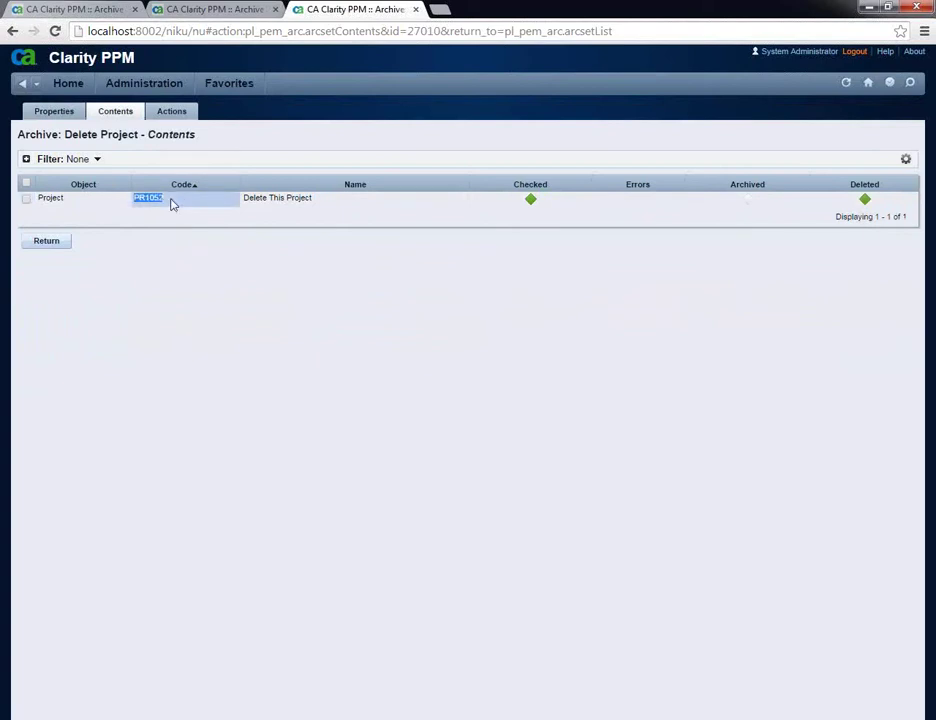
left_click(64, 87)
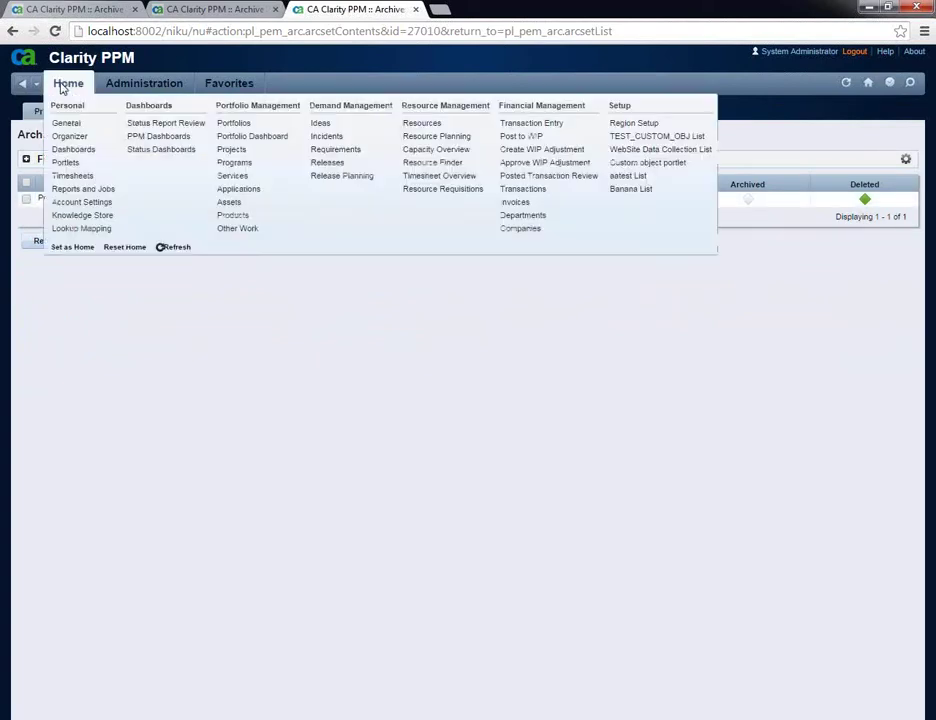
left_click(236, 150)
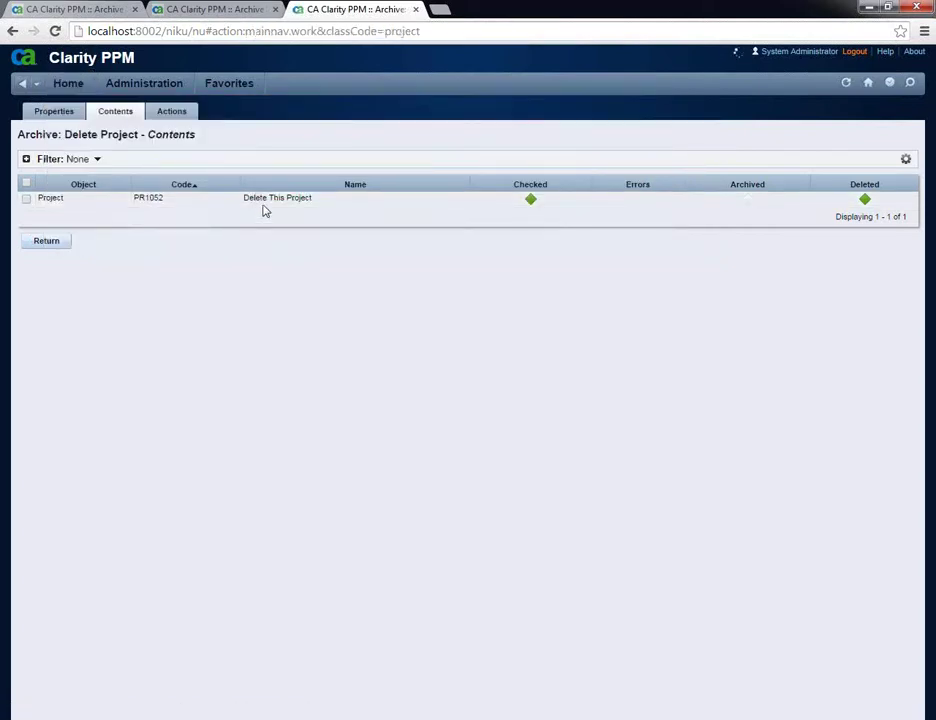
key("ctrl+v")
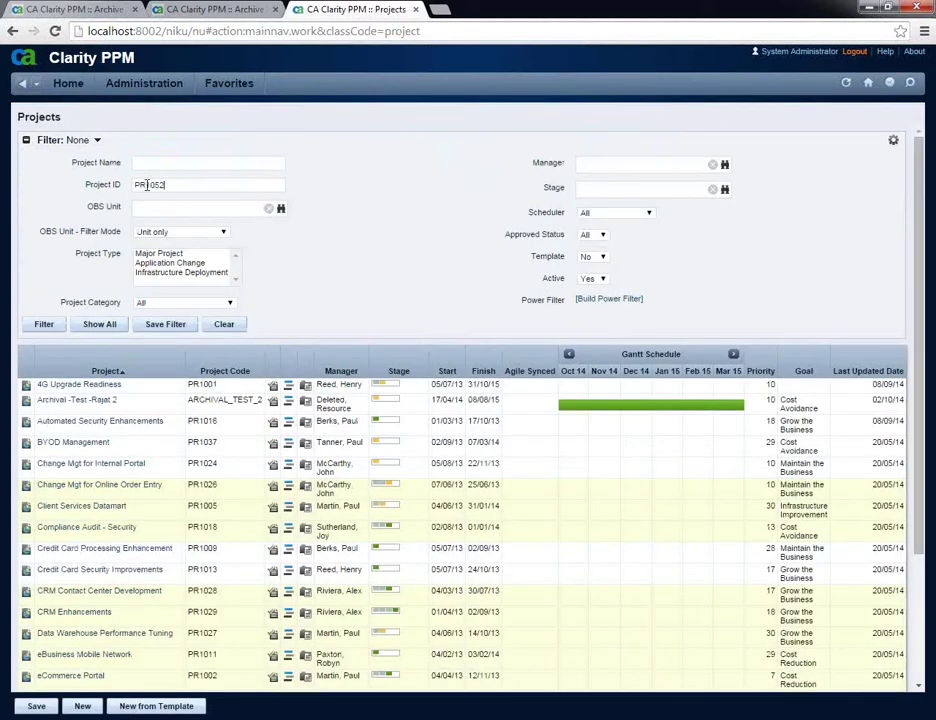
left_click(40, 323)
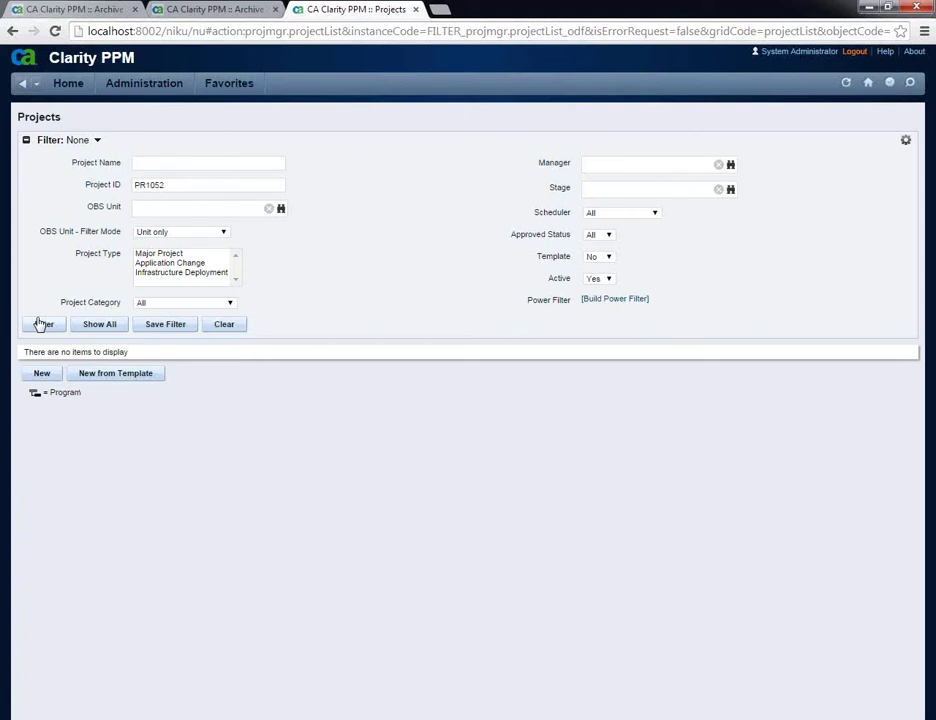
From the Instances Marked for Archive list, view the Archive Time Period instances available for marking, and return without adding any.
left_click(236, 8)
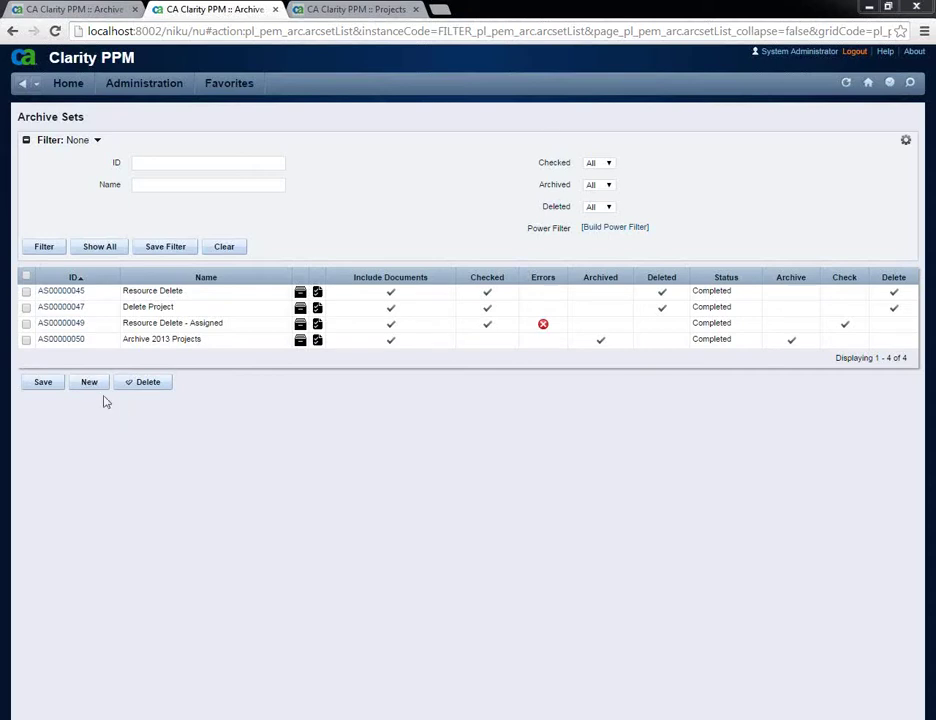
left_click(132, 88)
left_click(242, 146)
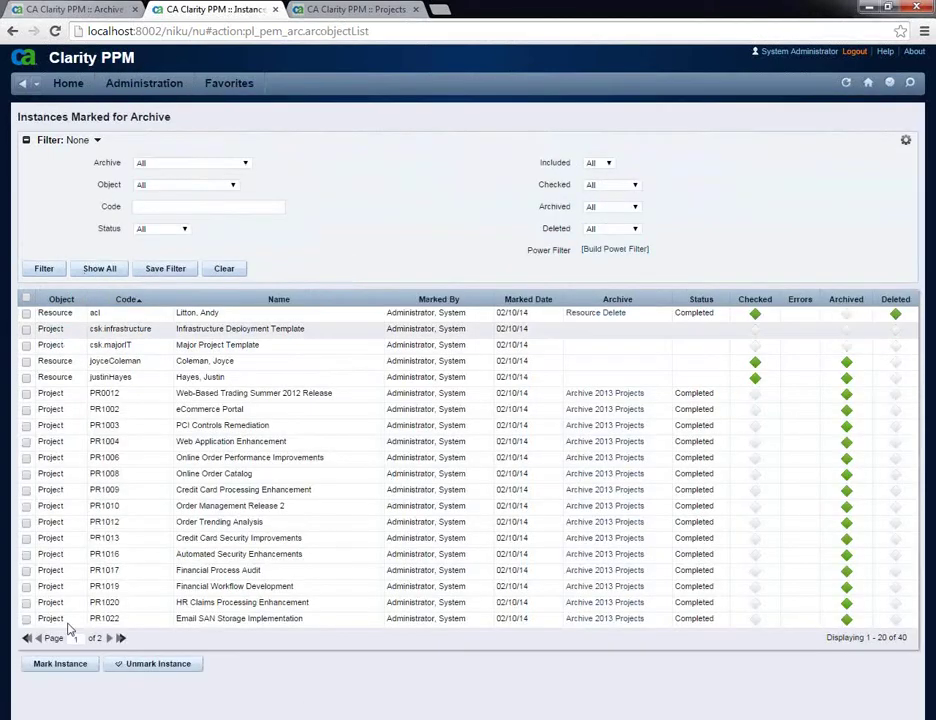
left_click(60, 664)
left_click(160, 149)
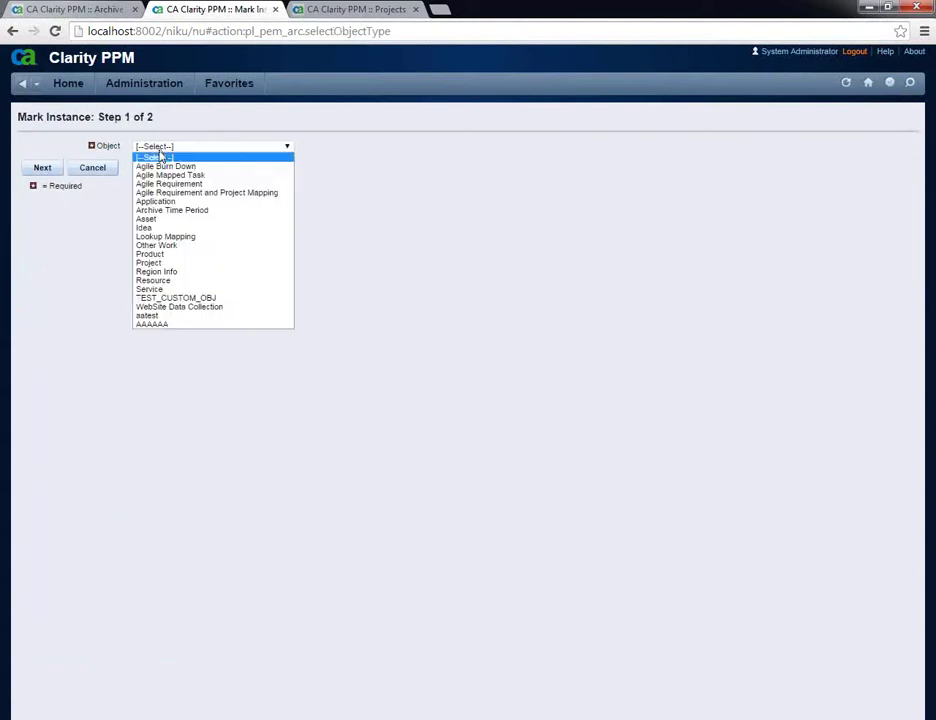
left_click(184, 211)
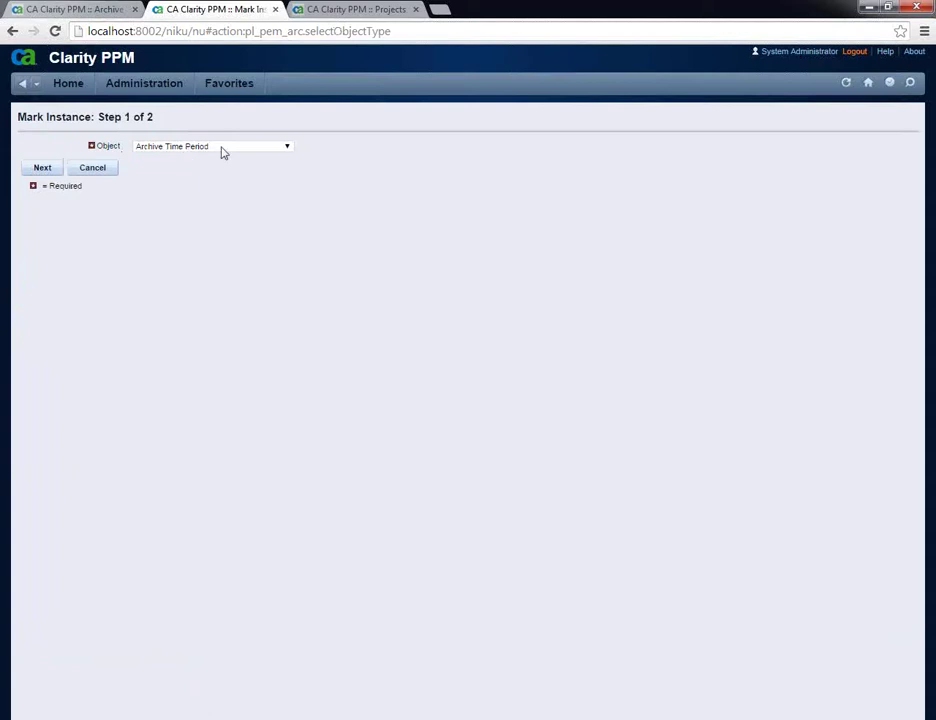
left_click(43, 169)
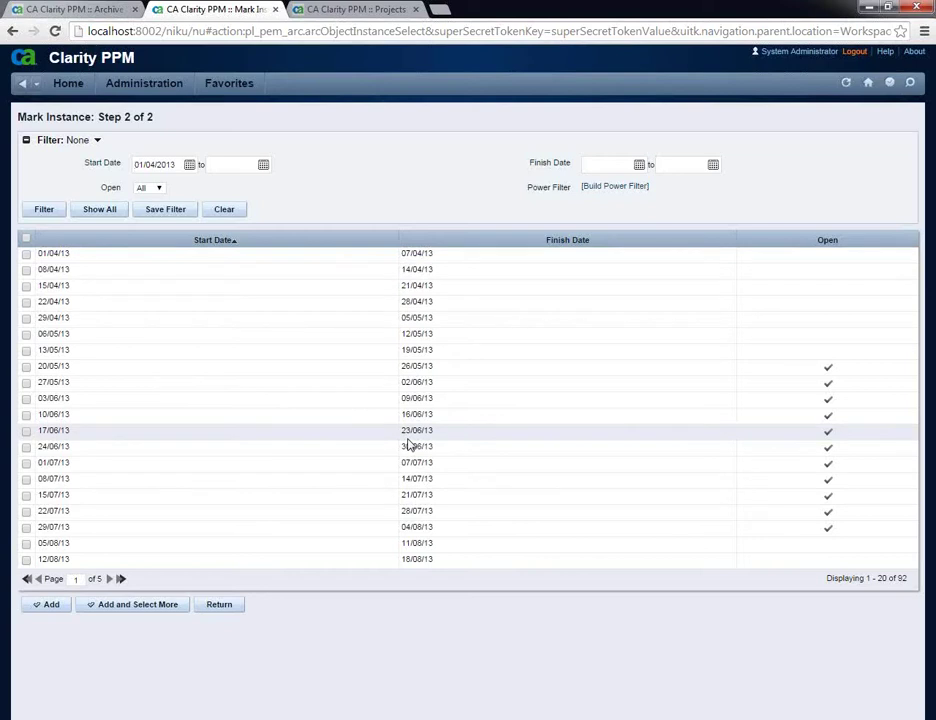
left_click(220, 605)
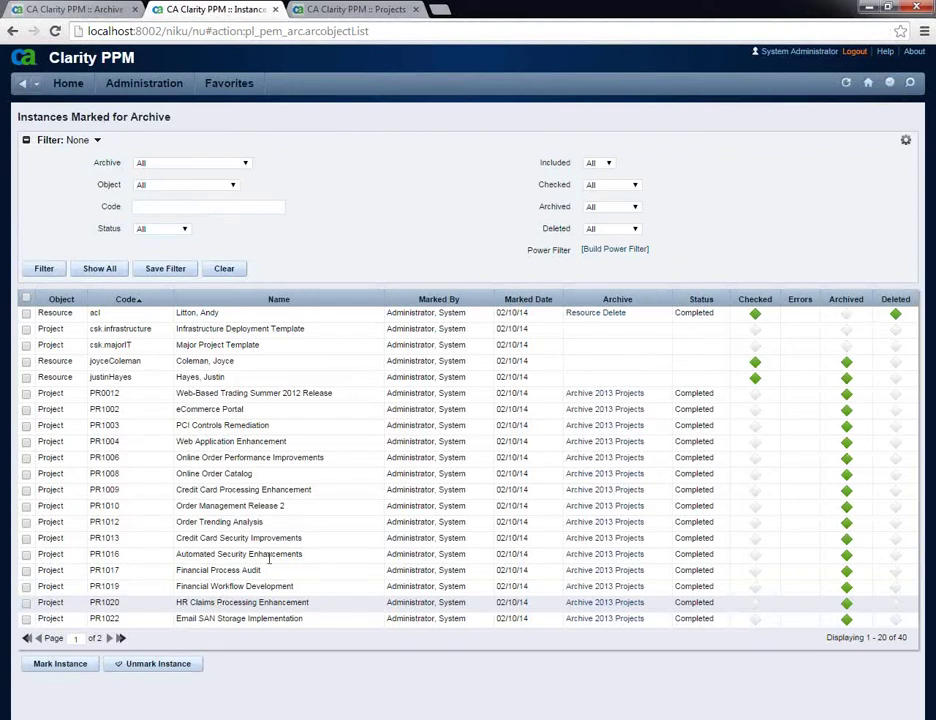
View the Archiver job's properties with its saved Defaults parameters, and return to the available jobs without submitting.
left_click(336, 12)
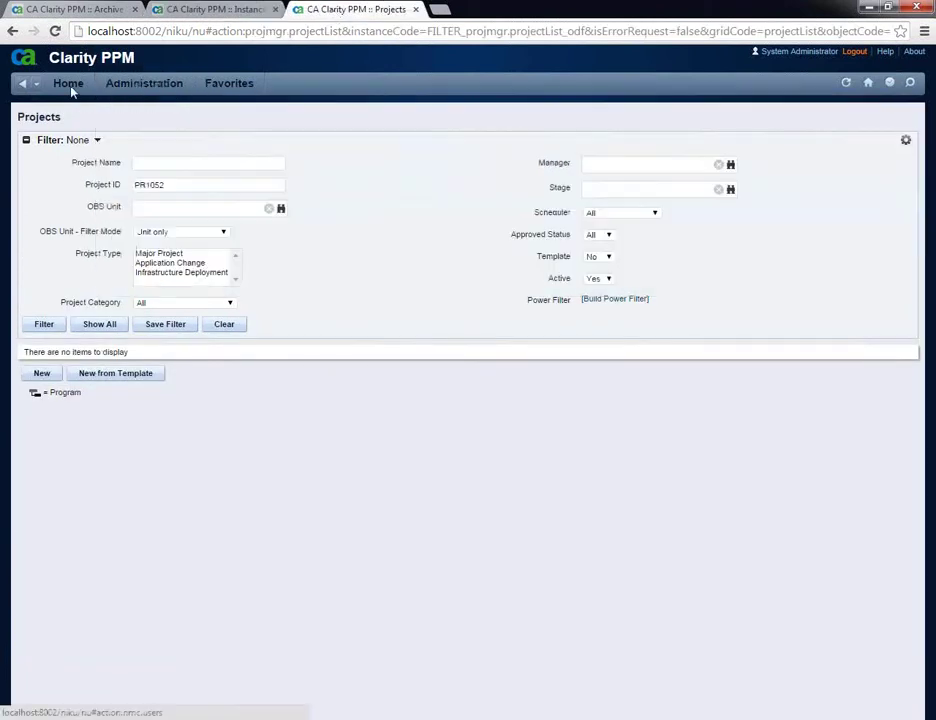
mouse_move(71, 90)
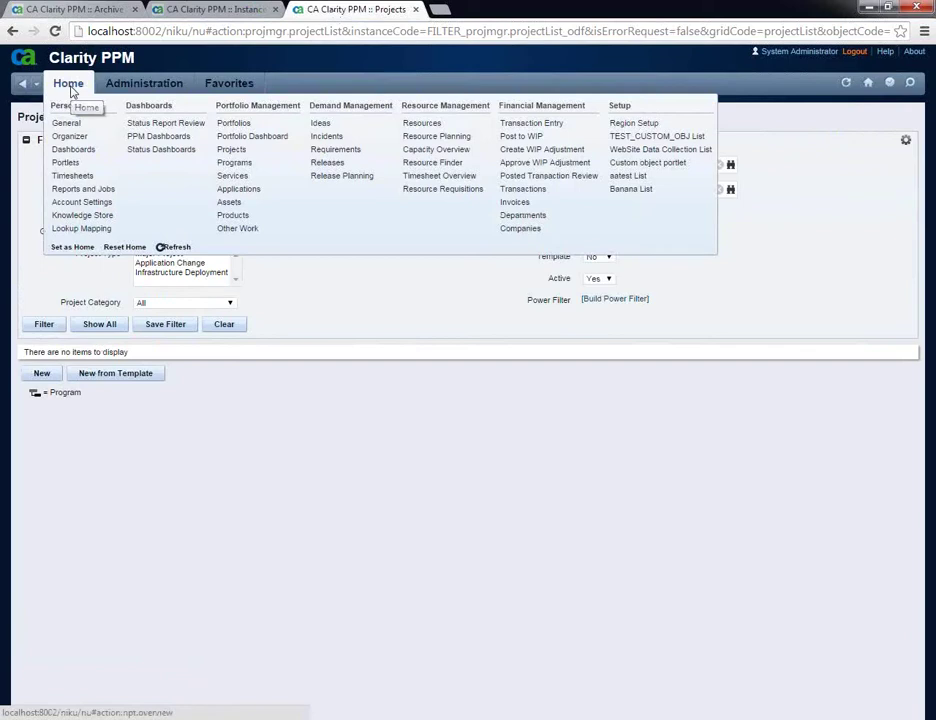
left_click(83, 190)
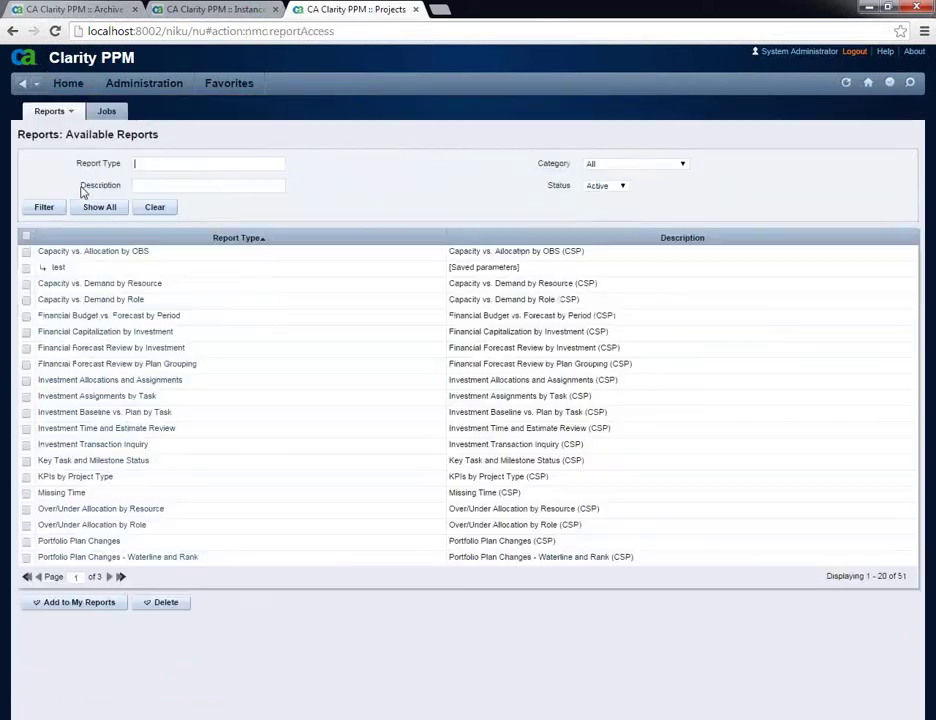
left_click(108, 113)
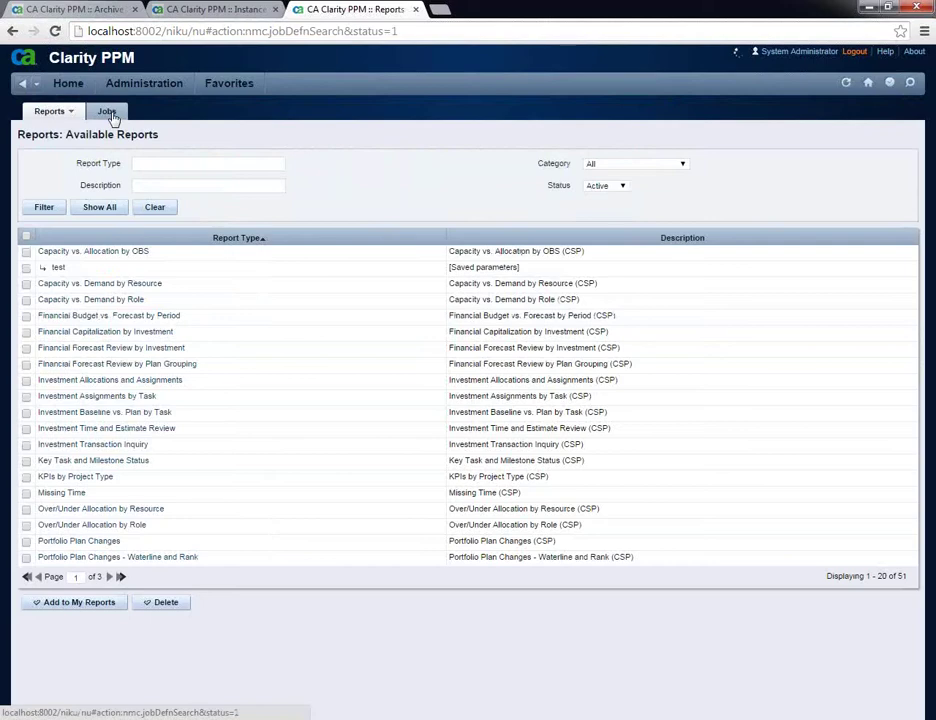
left_click(62, 364)
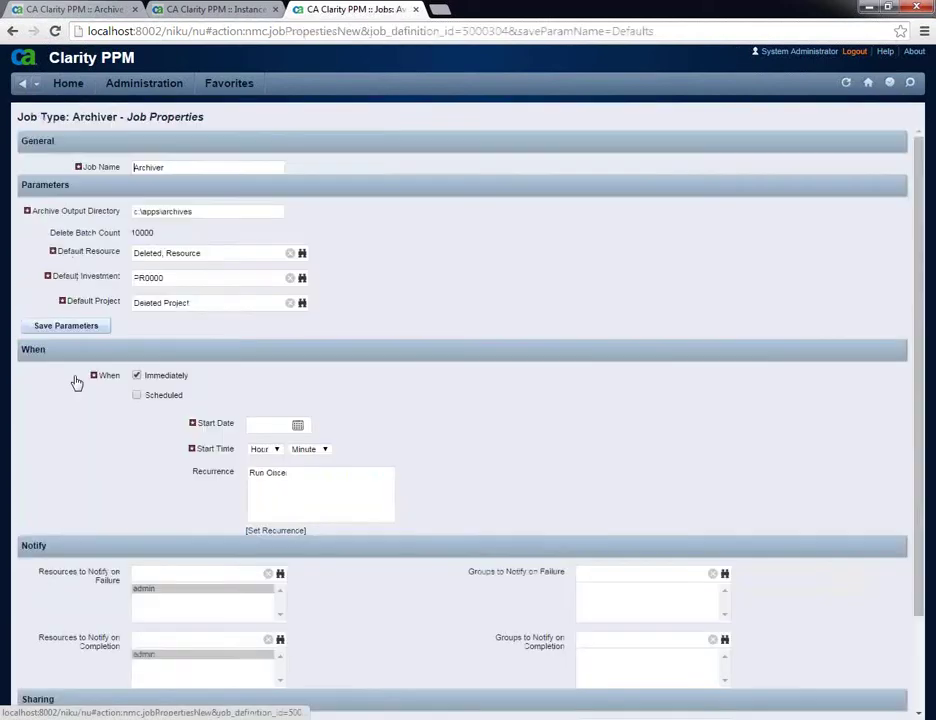
left_click(95, 706)
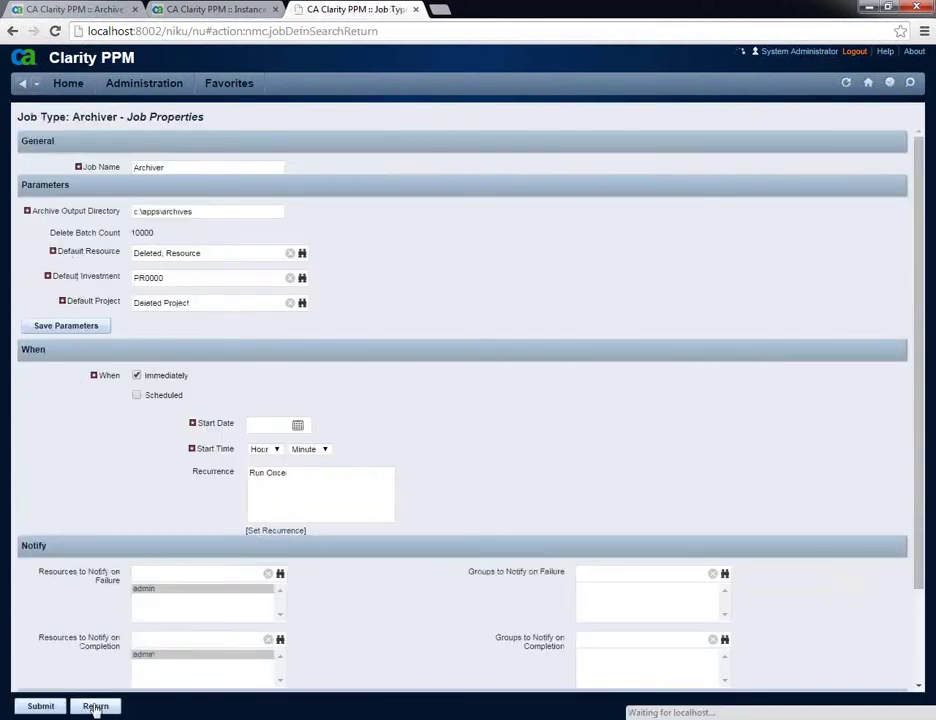
Open the properties of archive set AS00000049 (Resource Delete - Assigned) from the Archive Sets list.
mouse_move(144, 83)
left_click(224, 163)
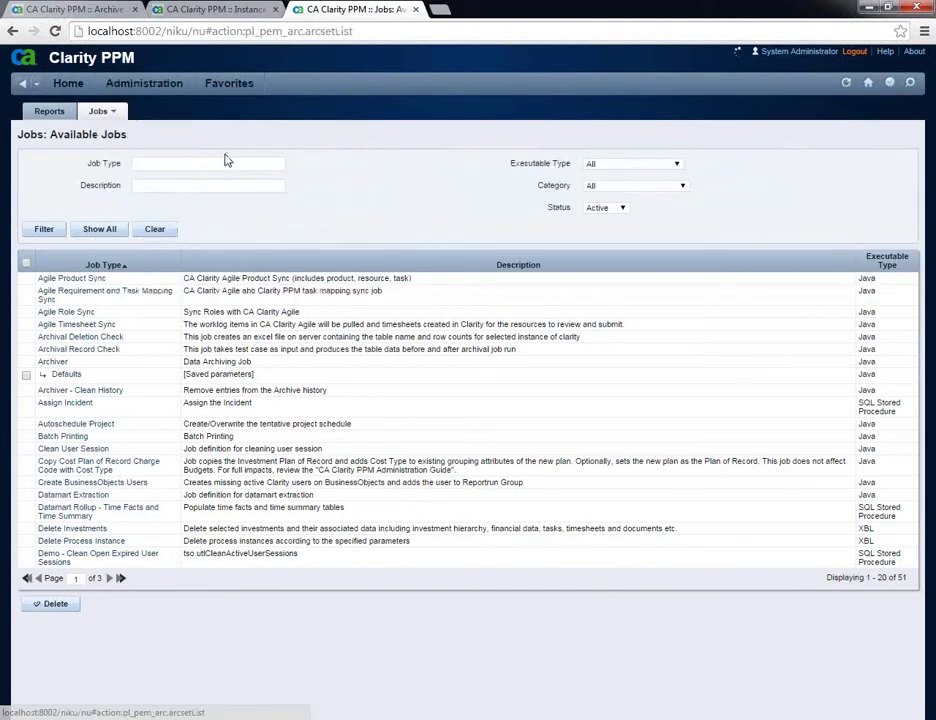
left_click(62, 323)
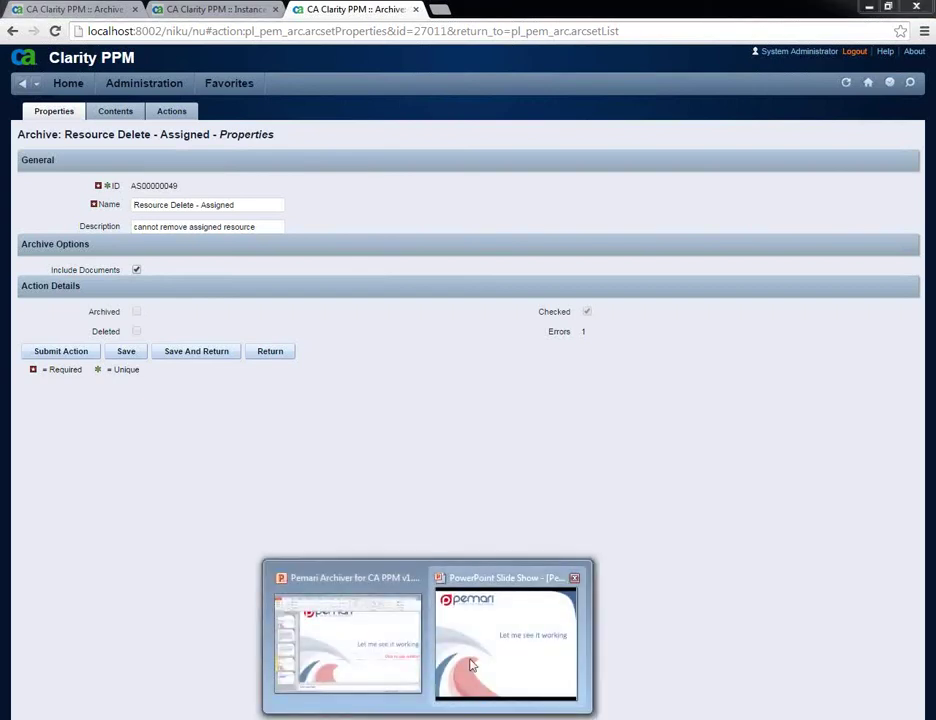
Switch to the running PowerPoint slide show and advance it to the Contact slide.
left_click(472, 665)
left_click(470, 663)
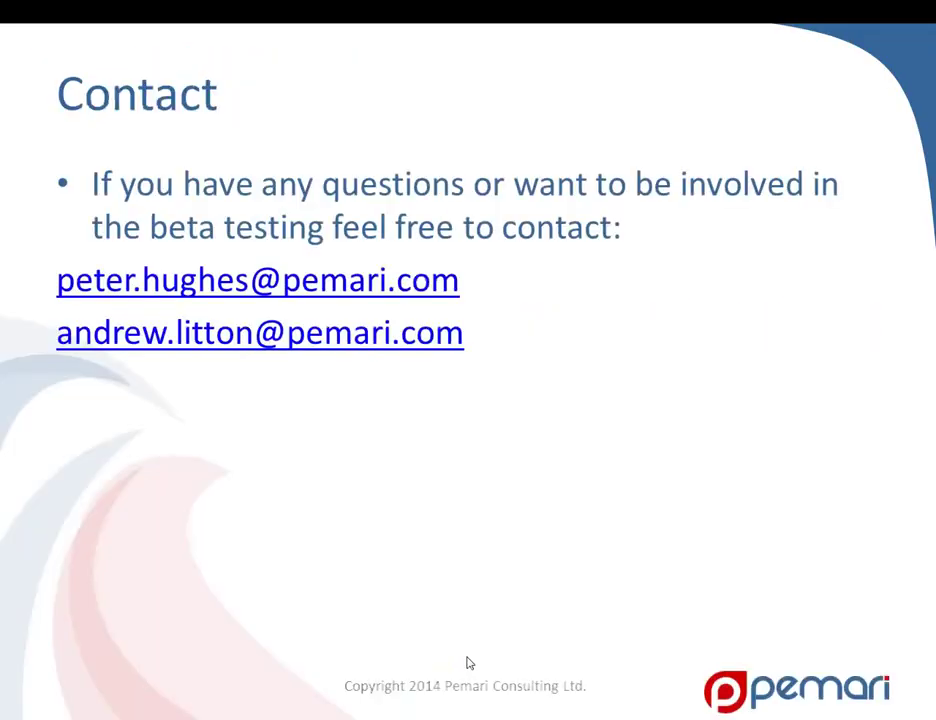